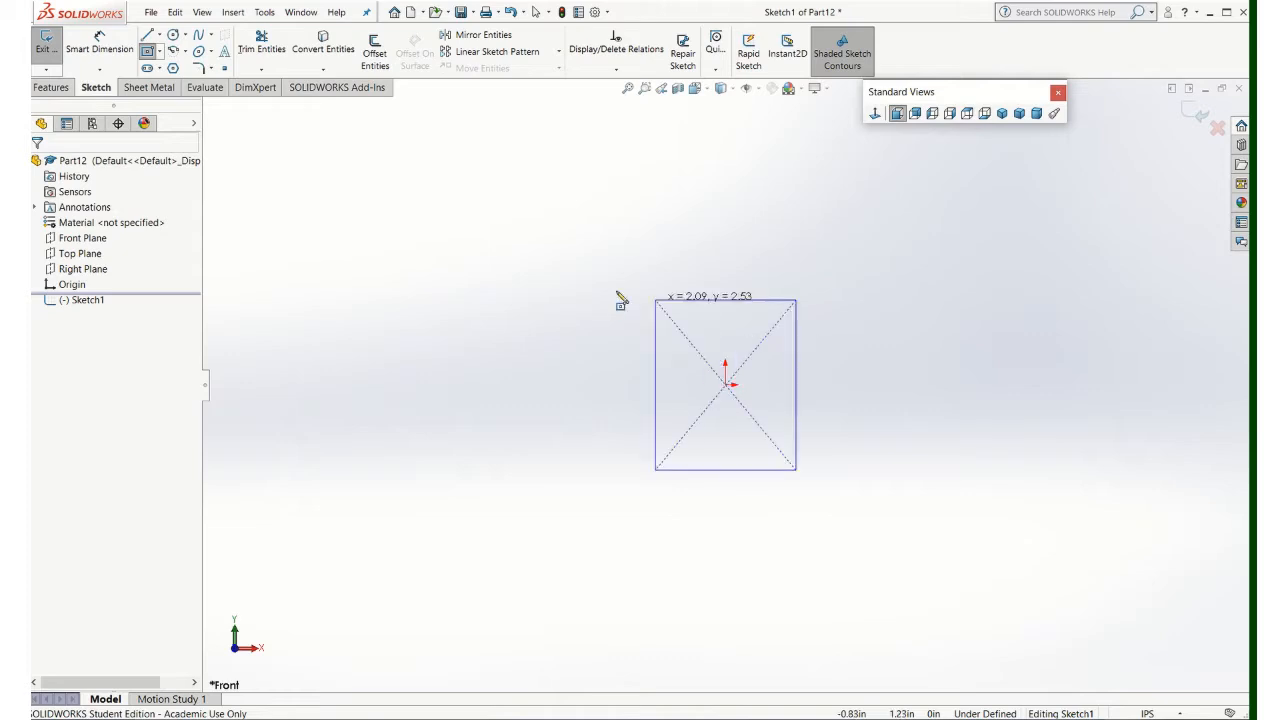
Sketch a center rectangle on the origin and dimension it 5 in wide and 3 in high.
click(516, 267)
key(Escape)
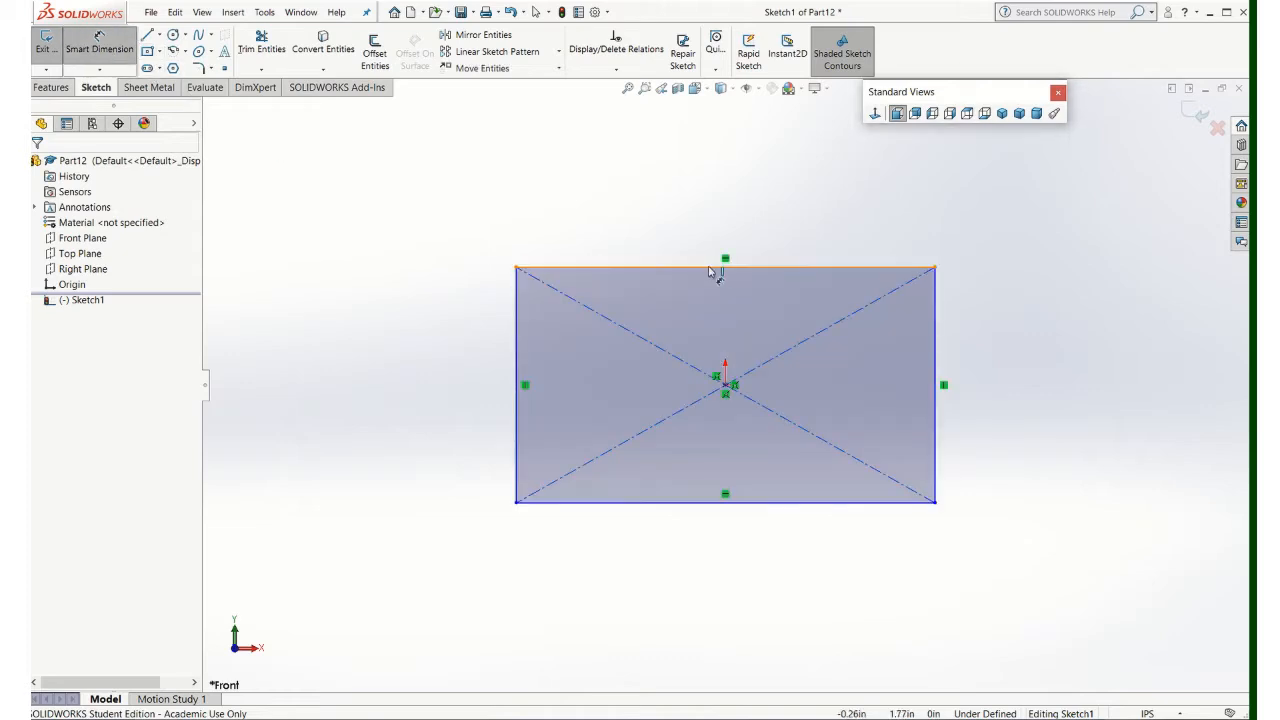
click(714, 268)
click(714, 200)
text(5)
key(Return)
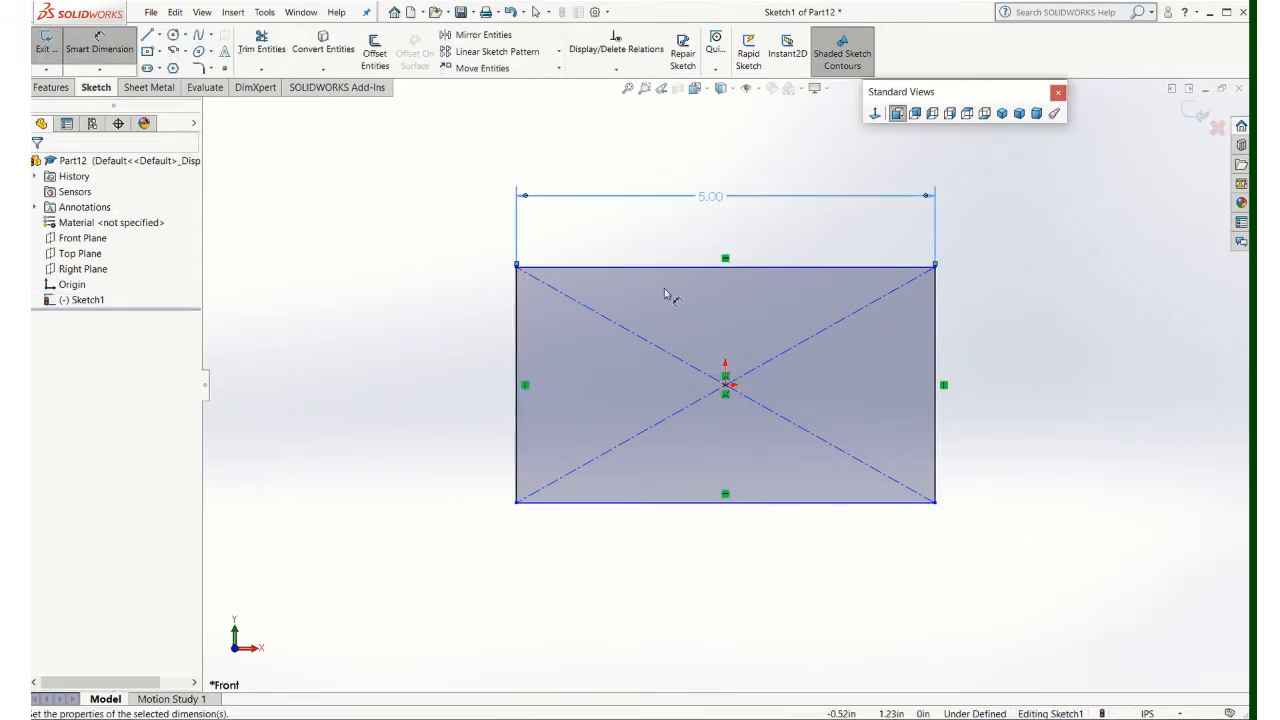
click(516, 320)
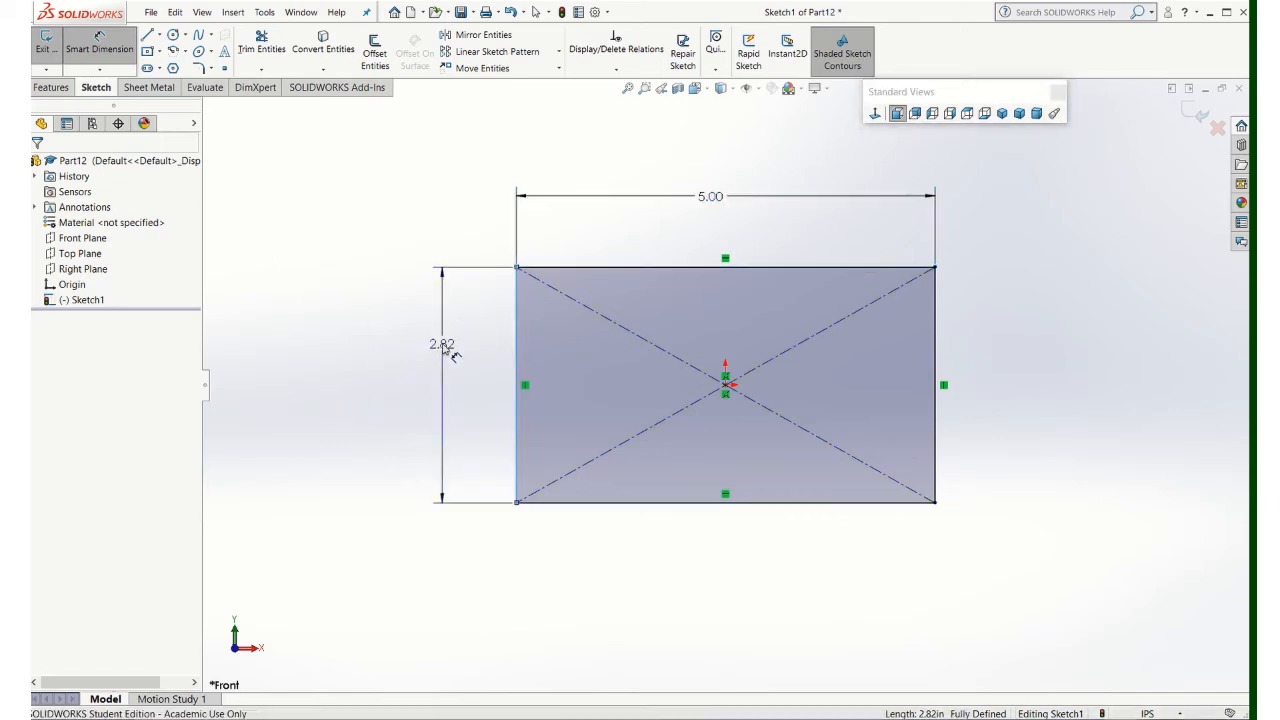
click(443, 345)
text(3)
key(Return)
Finish the sketch and create the base flange from it with a thickness of 0.05 in.
click(1185, 112)
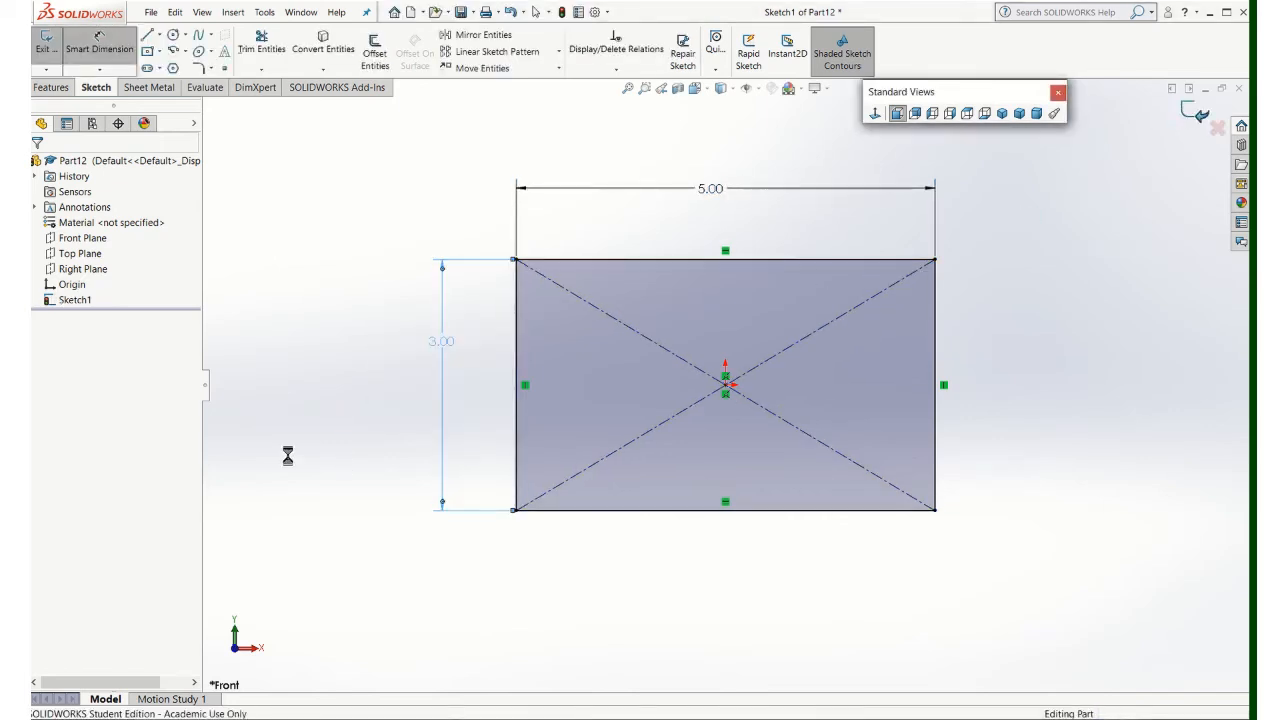
double_click(61, 252)
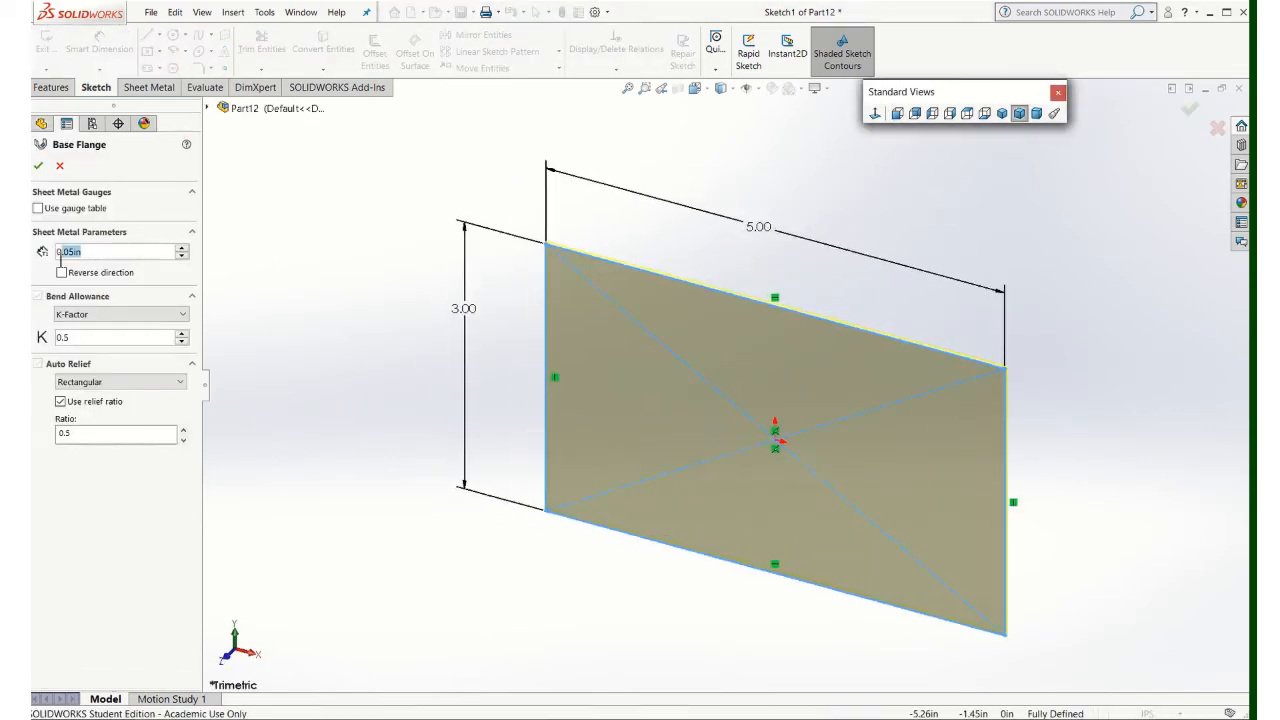
text(.05)
key(Return)
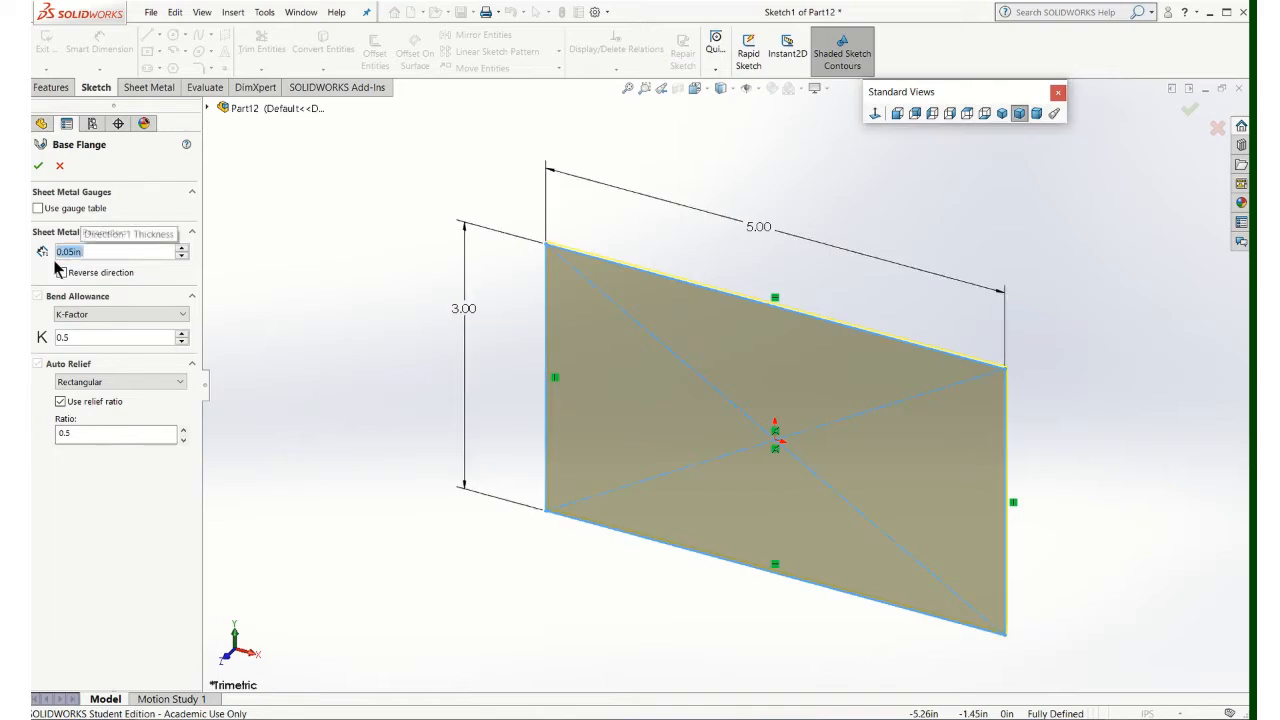
click(40, 166)
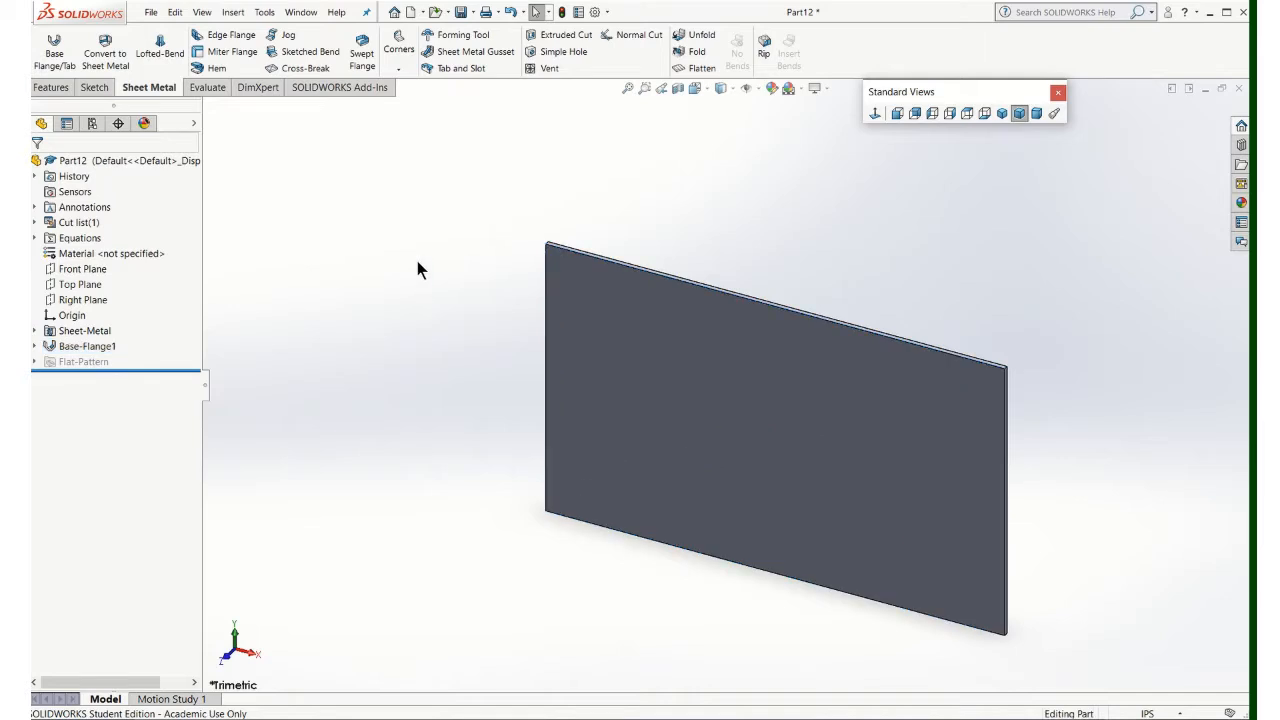
Start an edge flange on the plate's left vertical edge and set the flange length to 6 in.
click(222, 35)
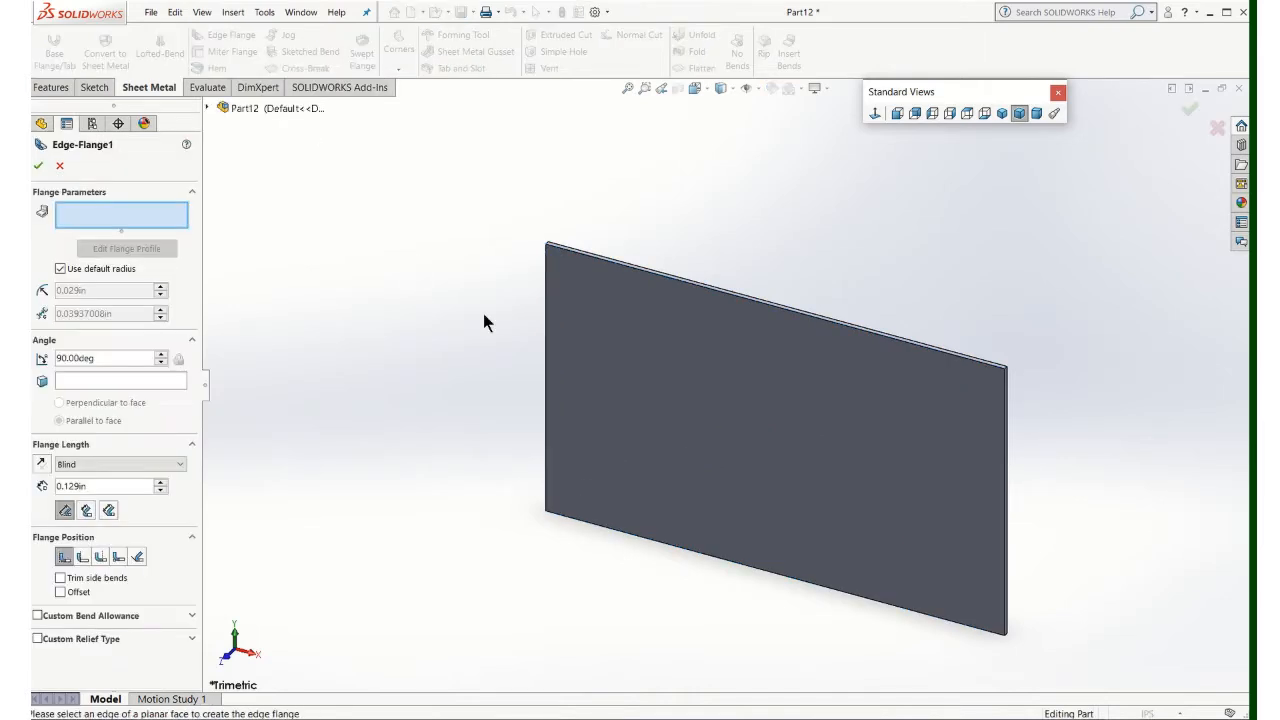
click(546, 343)
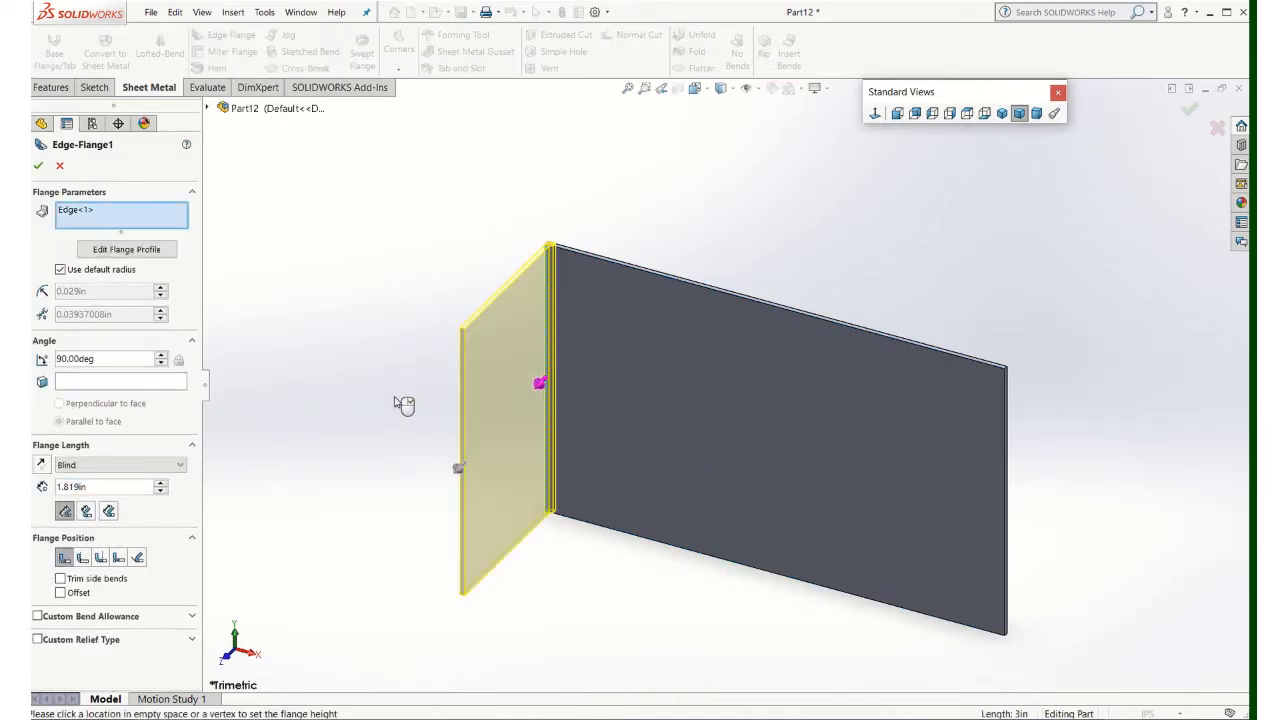
drag(87, 486, 55, 497)
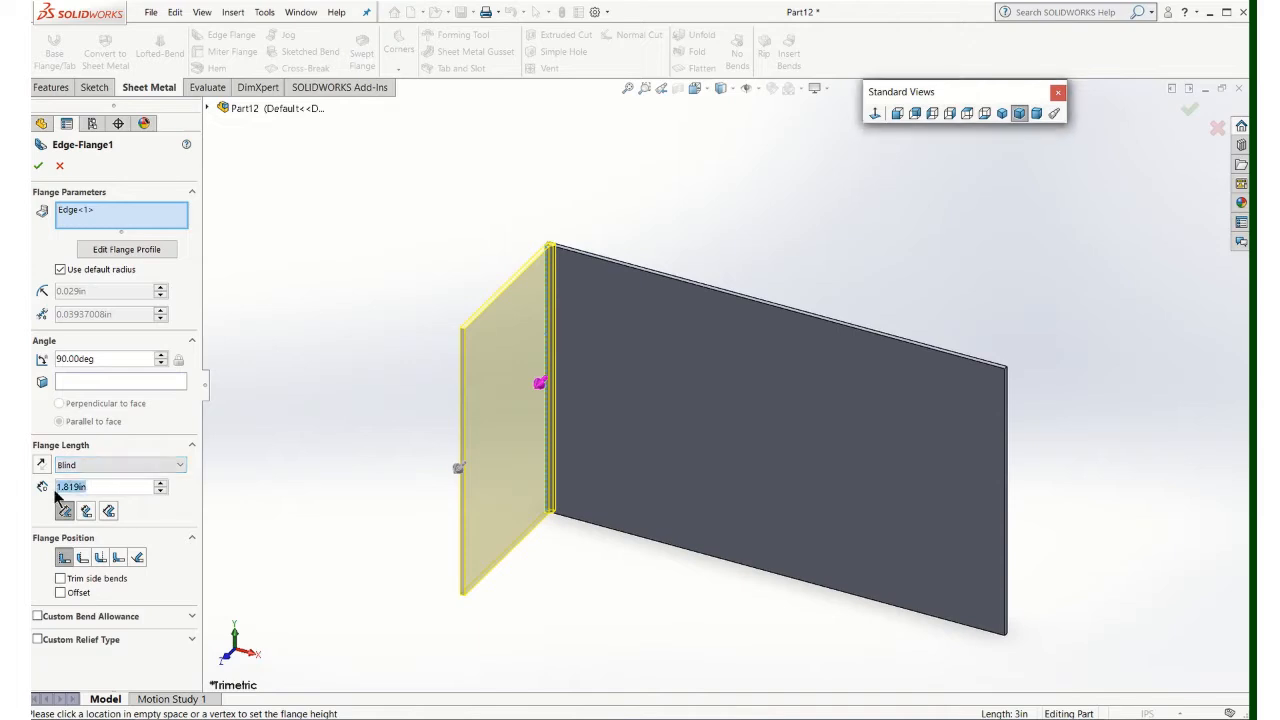
text(6)
key(Return)
scroll(312, 467, up, 1)
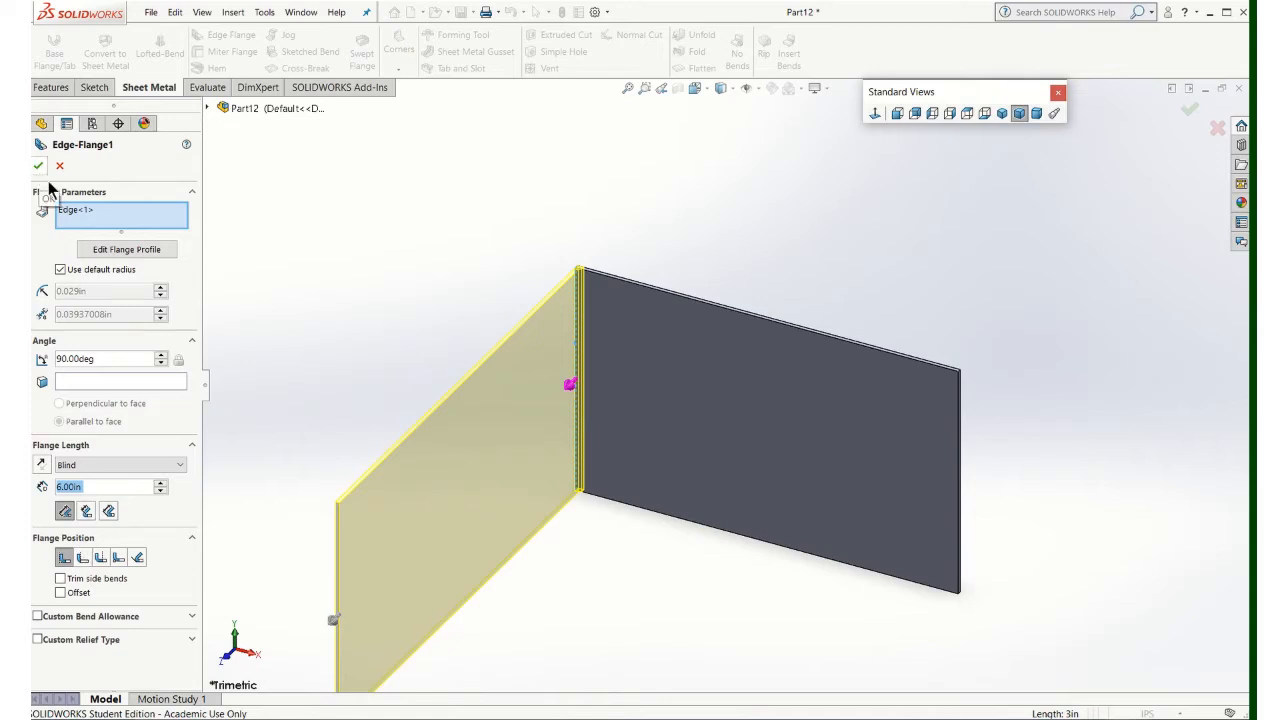
Add the plate's three remaining edges to the edge flange to form a four-walled box, and accept it.
click(740, 331)
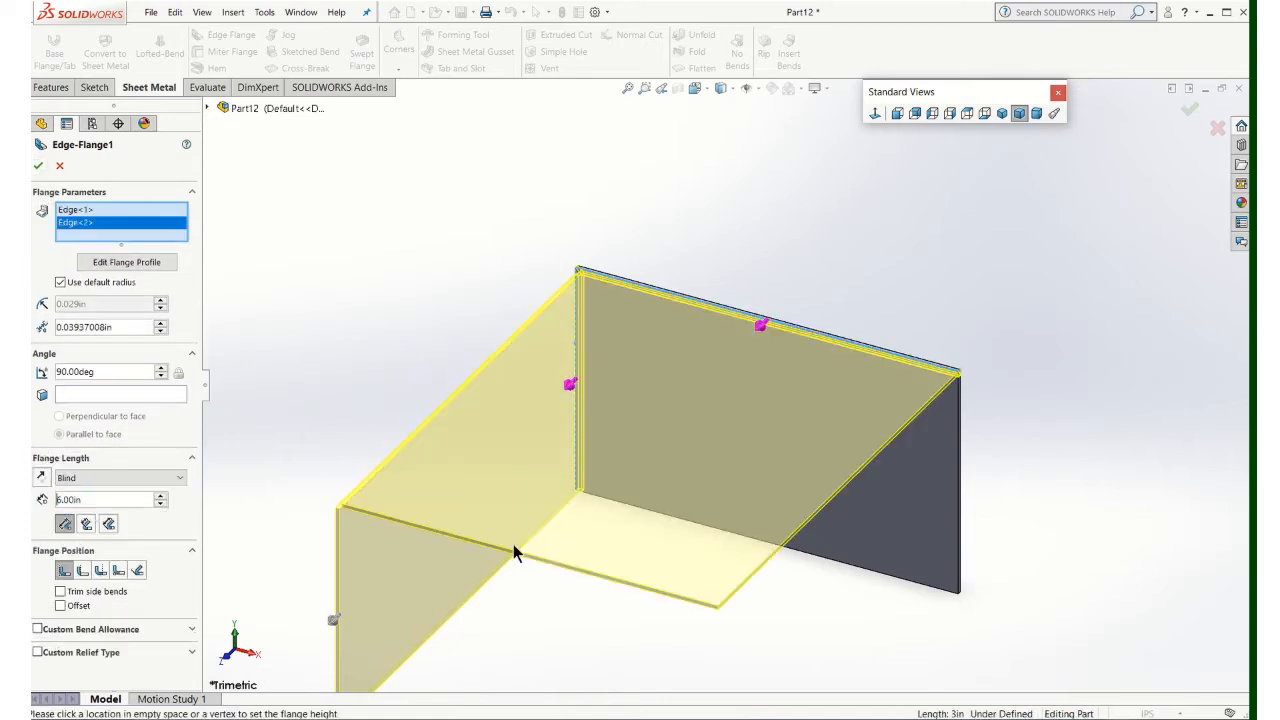
click(960, 480)
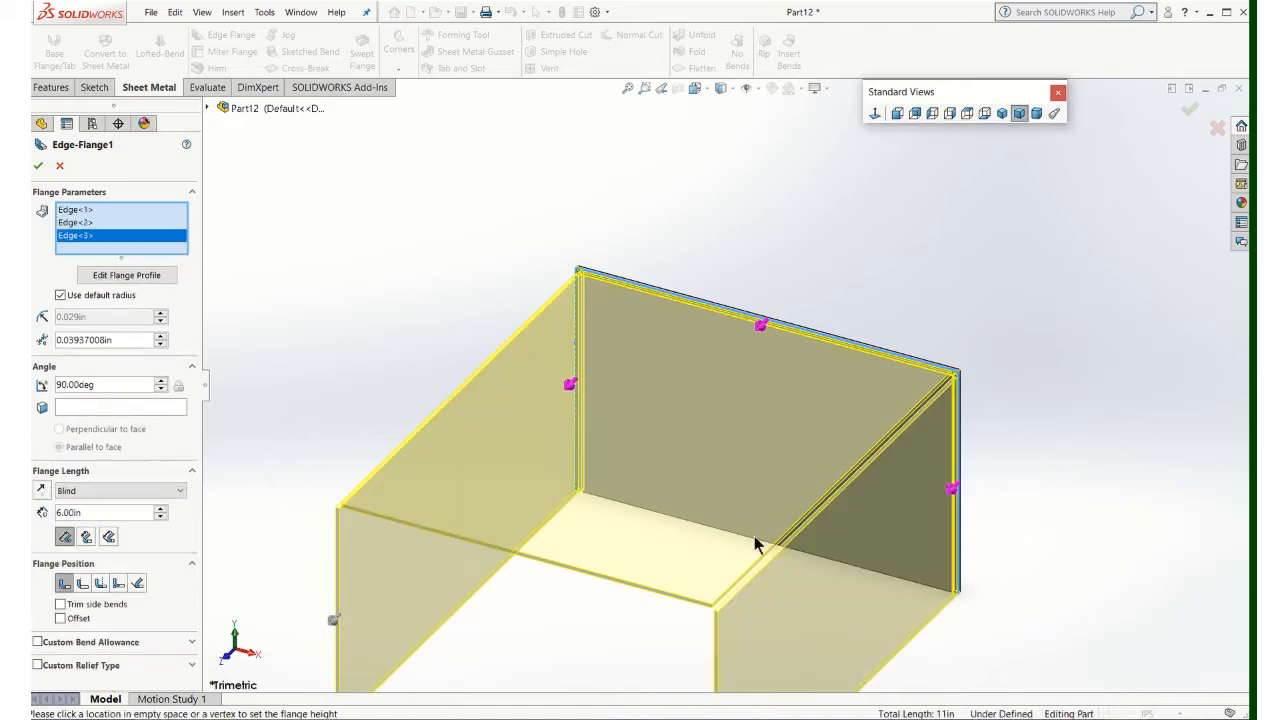
click(755, 541)
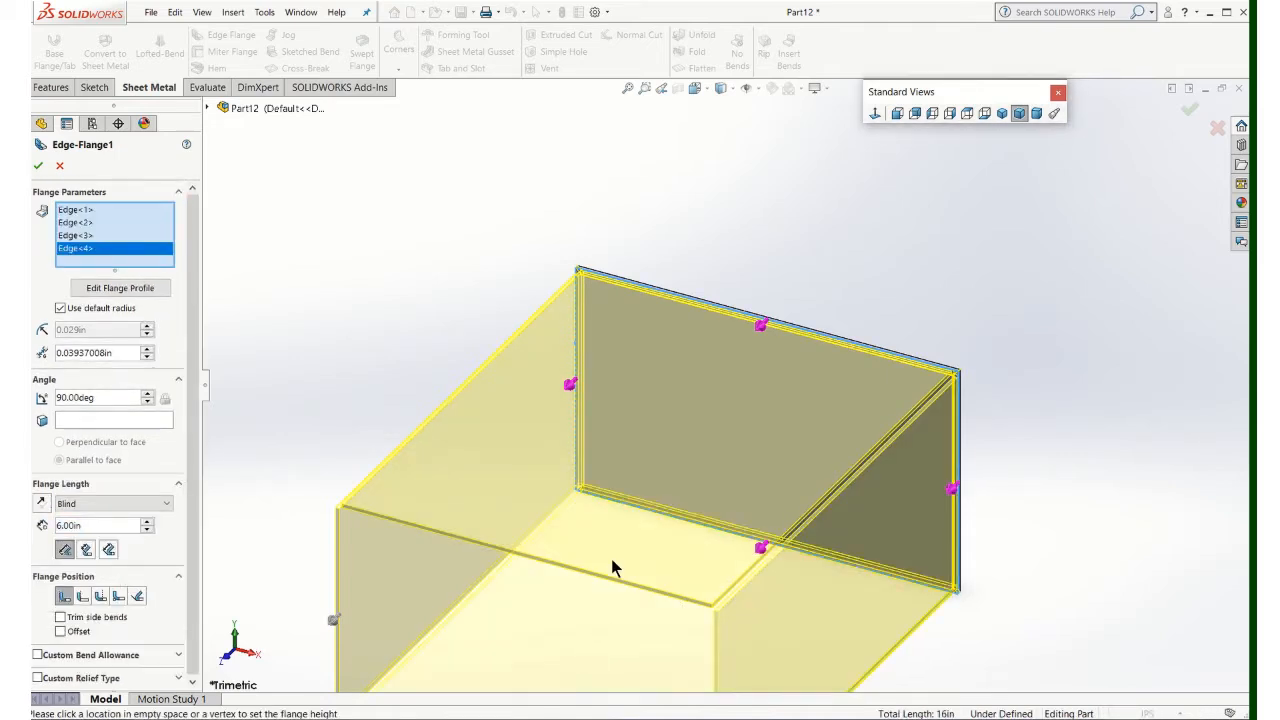
scroll(609, 555, up, 3)
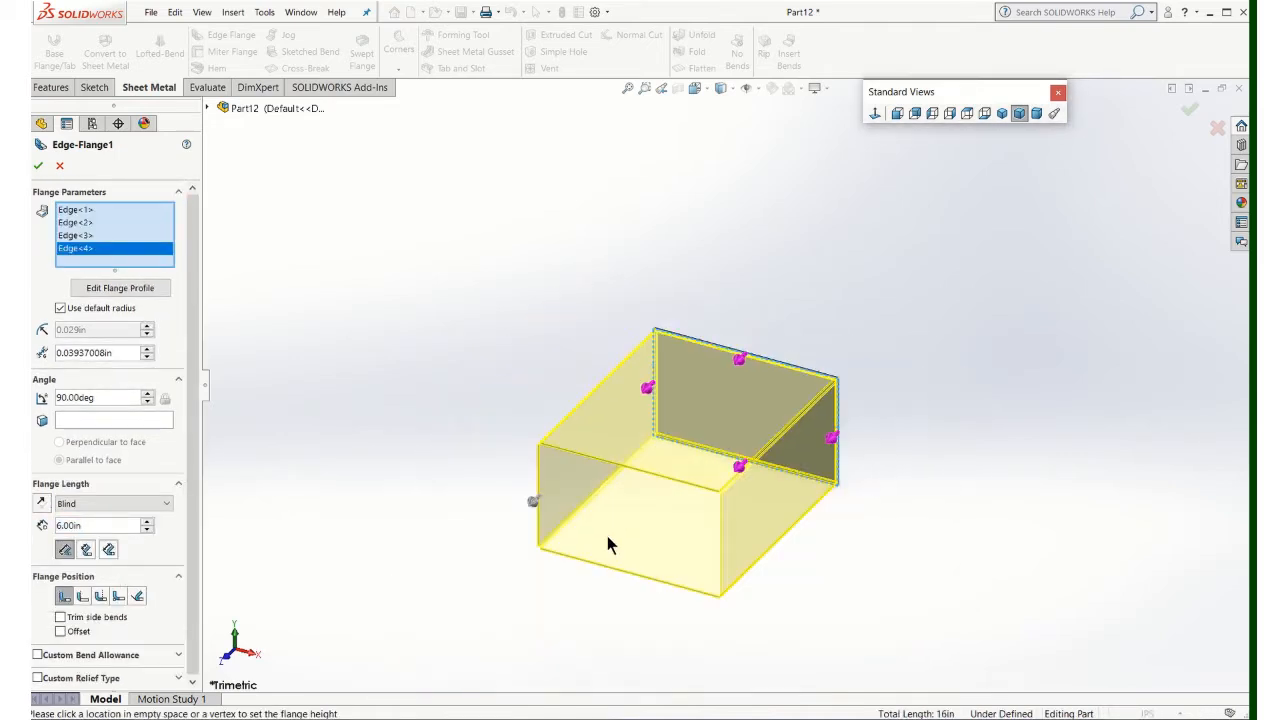
click(40, 170)
Start outward edge flanges on the open-end edges of the box's two narrow walls, with a length of 2 in.
middle_drag(569, 386, 692, 361)
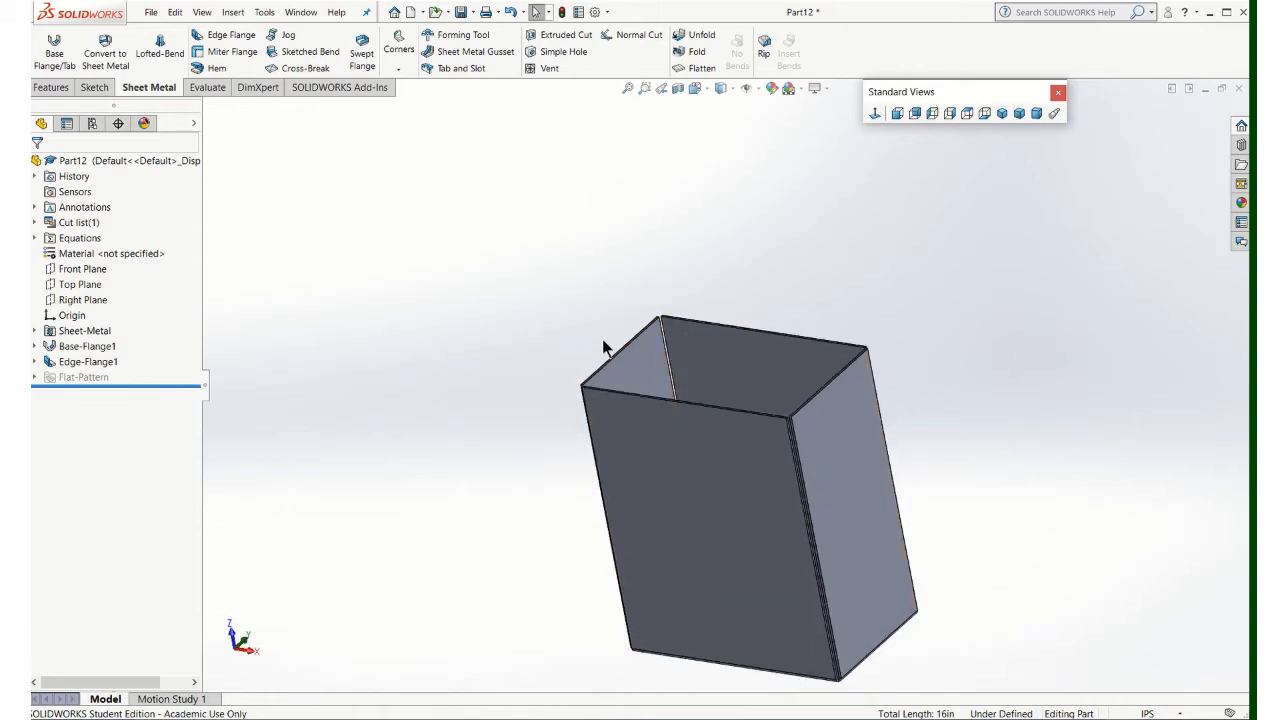
click(226, 38)
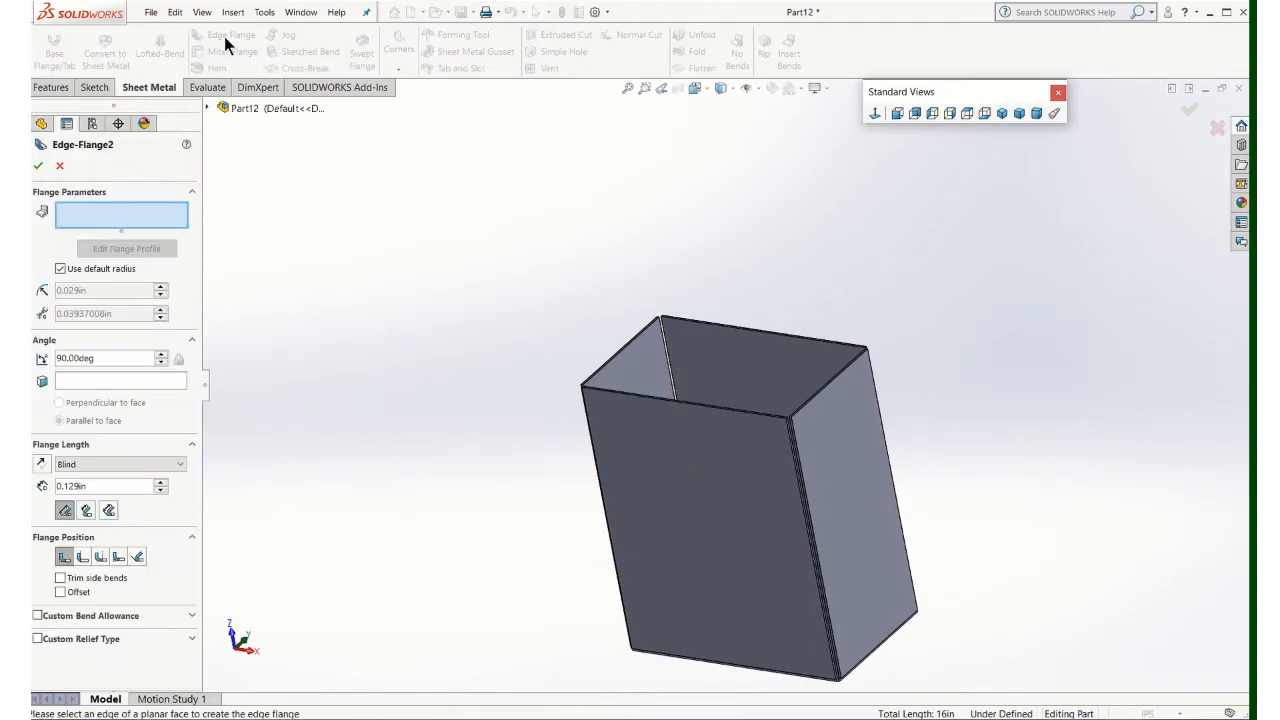
click(623, 347)
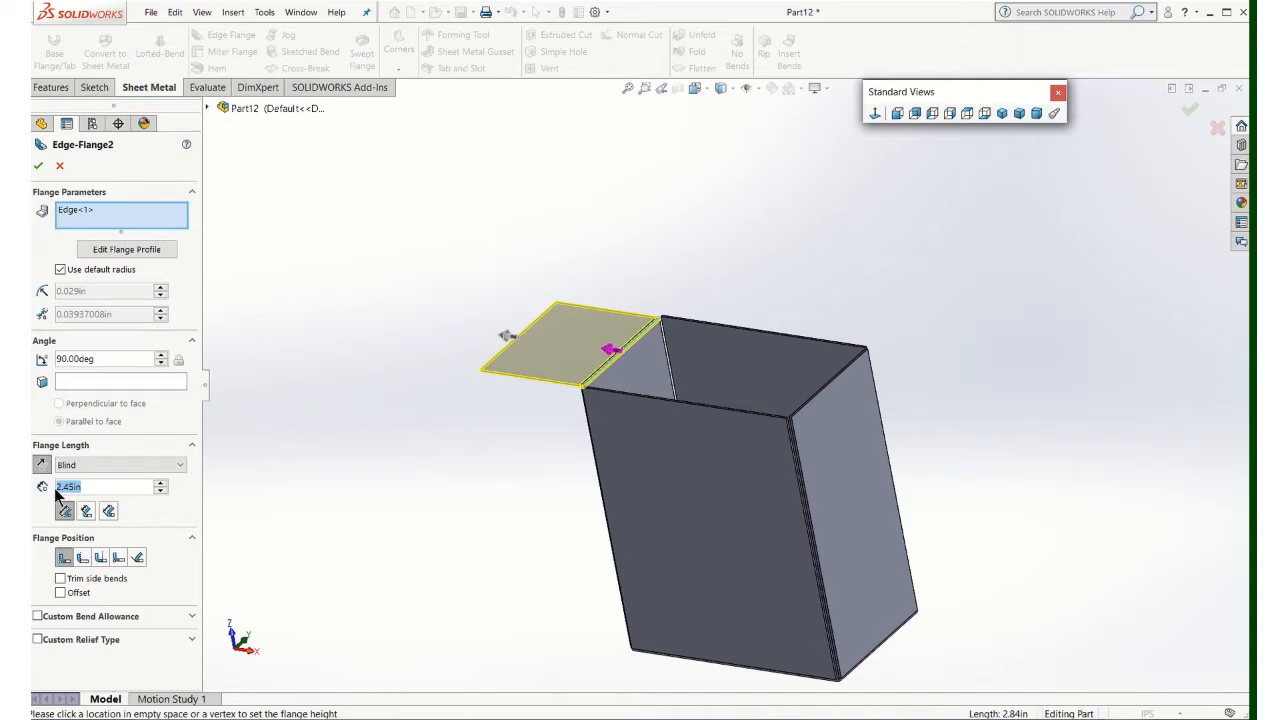
text(2)
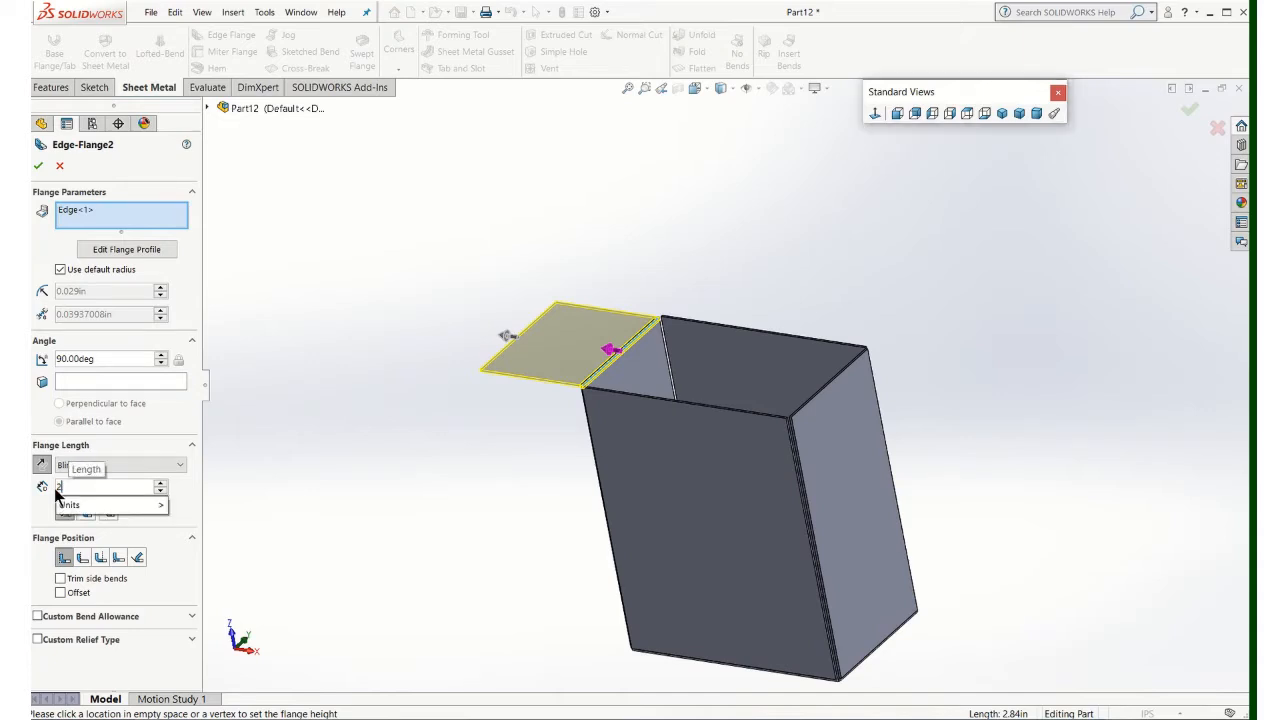
key(Return)
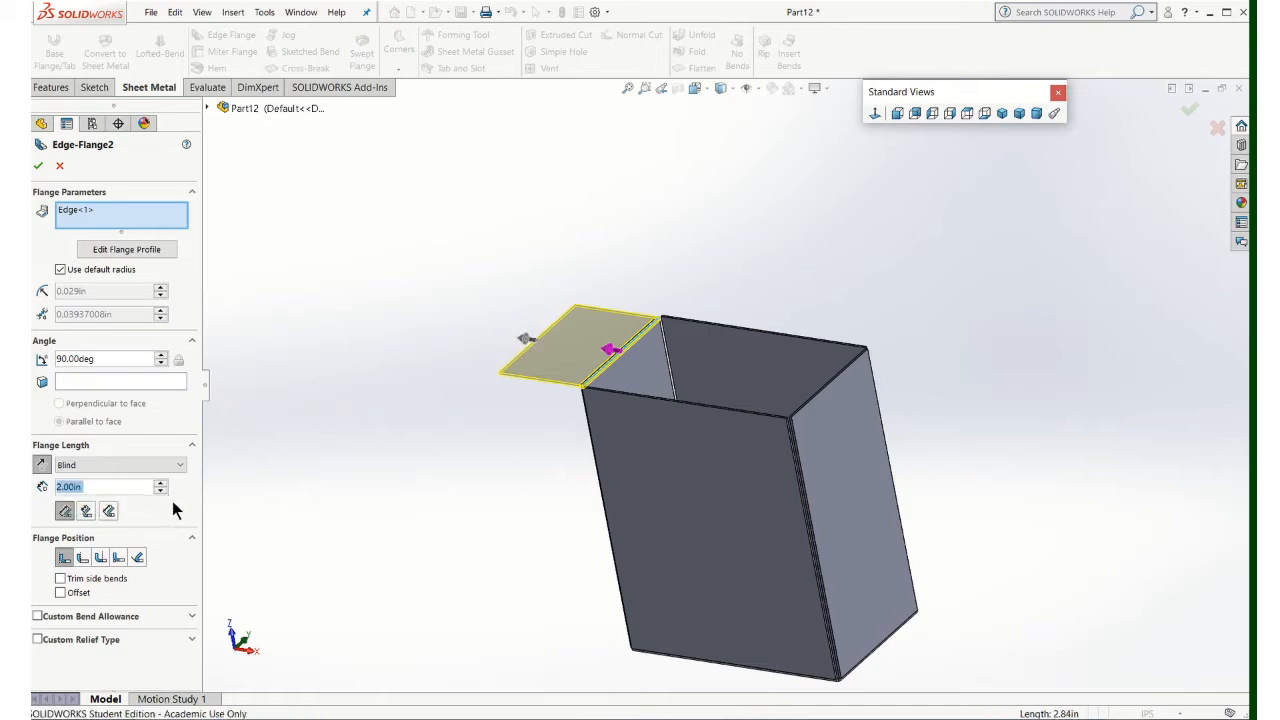
click(826, 389)
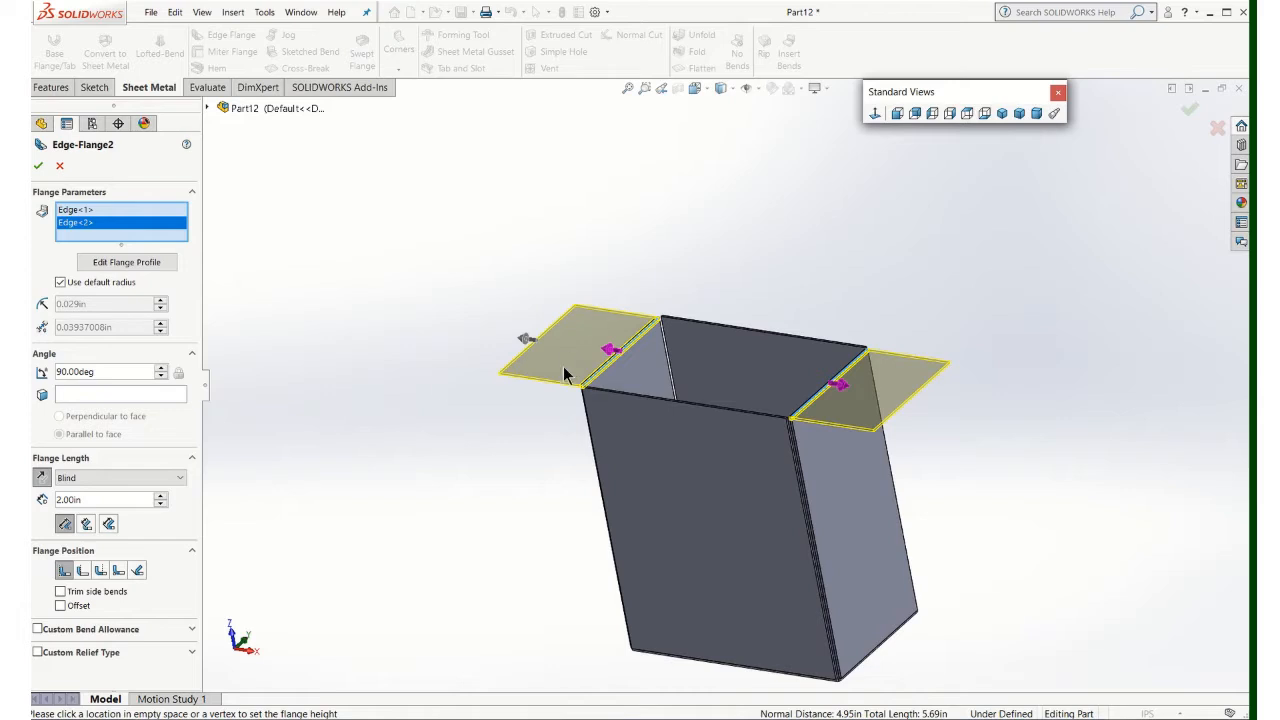
Edit the second flange's profile and move both side lines inward to narrow it to about 1.02 in.
click(96, 264)
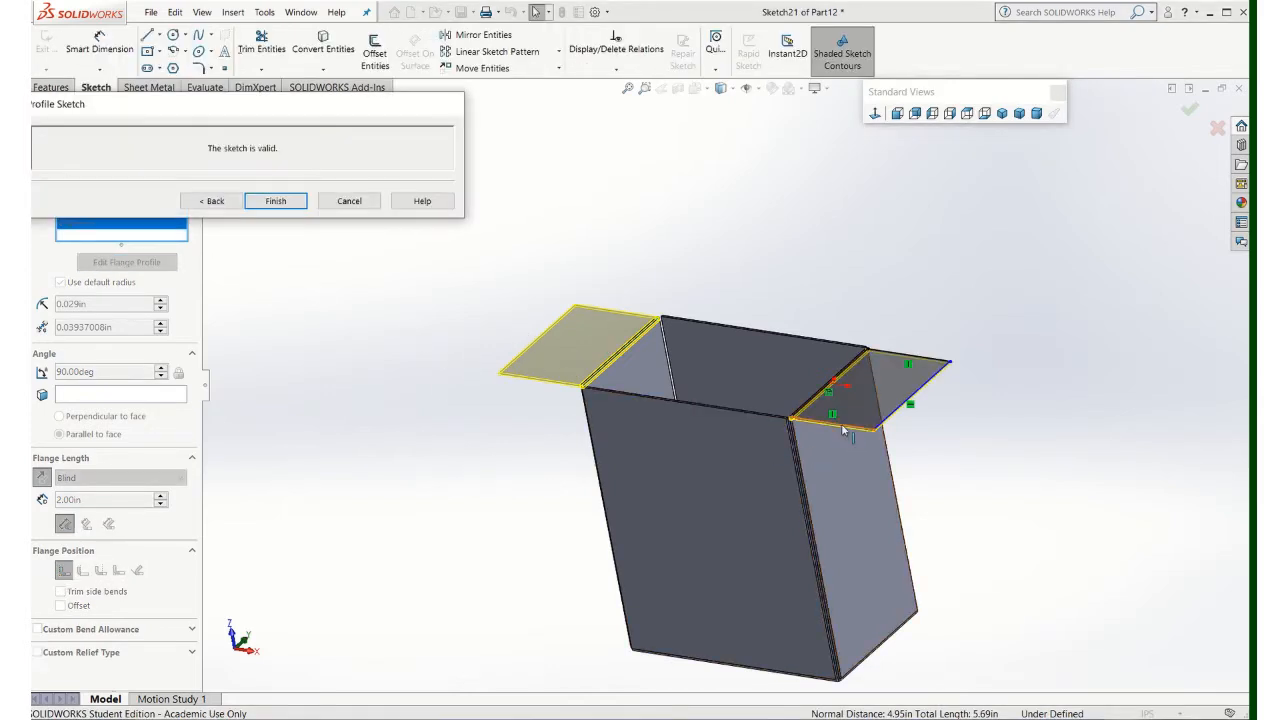
drag(845, 427, 861, 404)
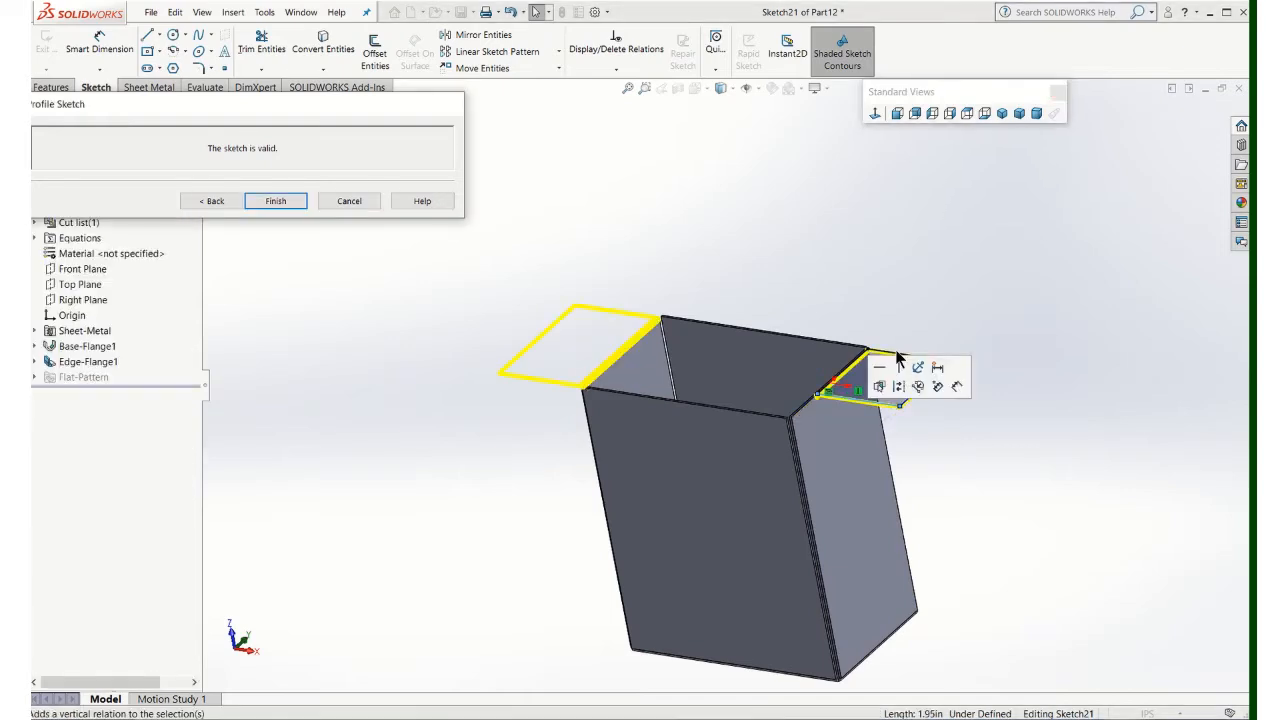
click(897, 365)
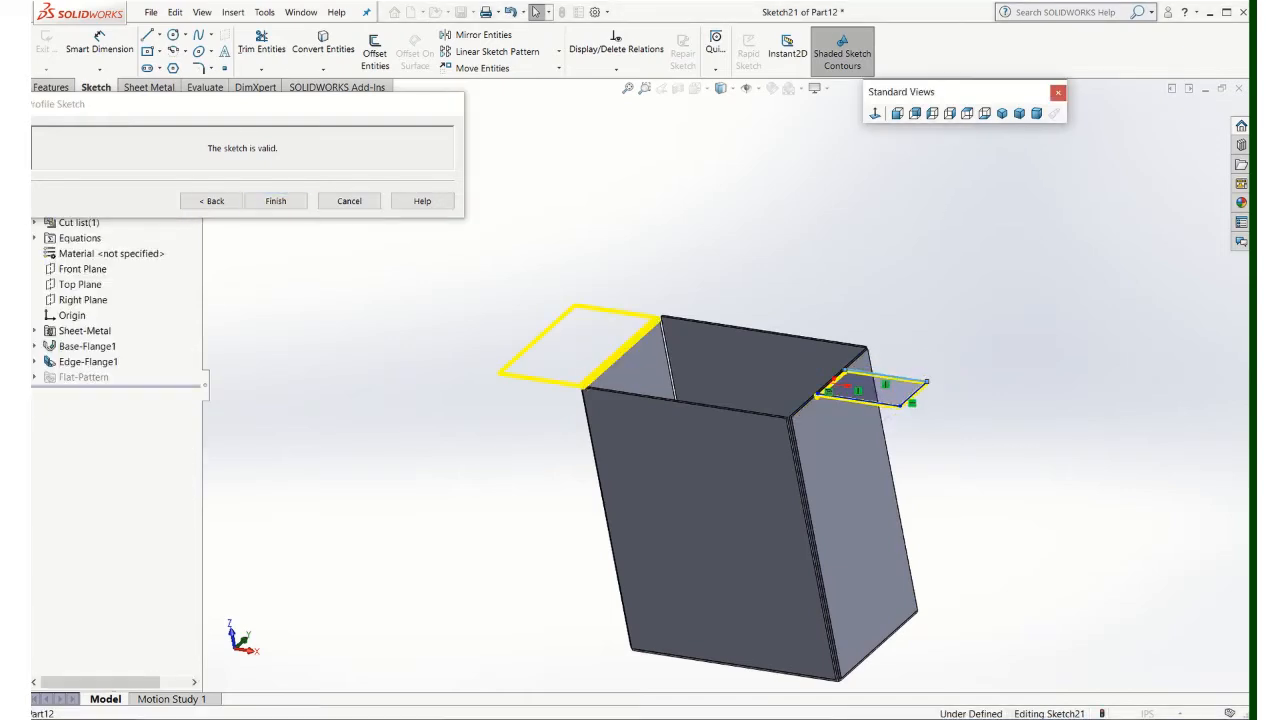
click(80, 48)
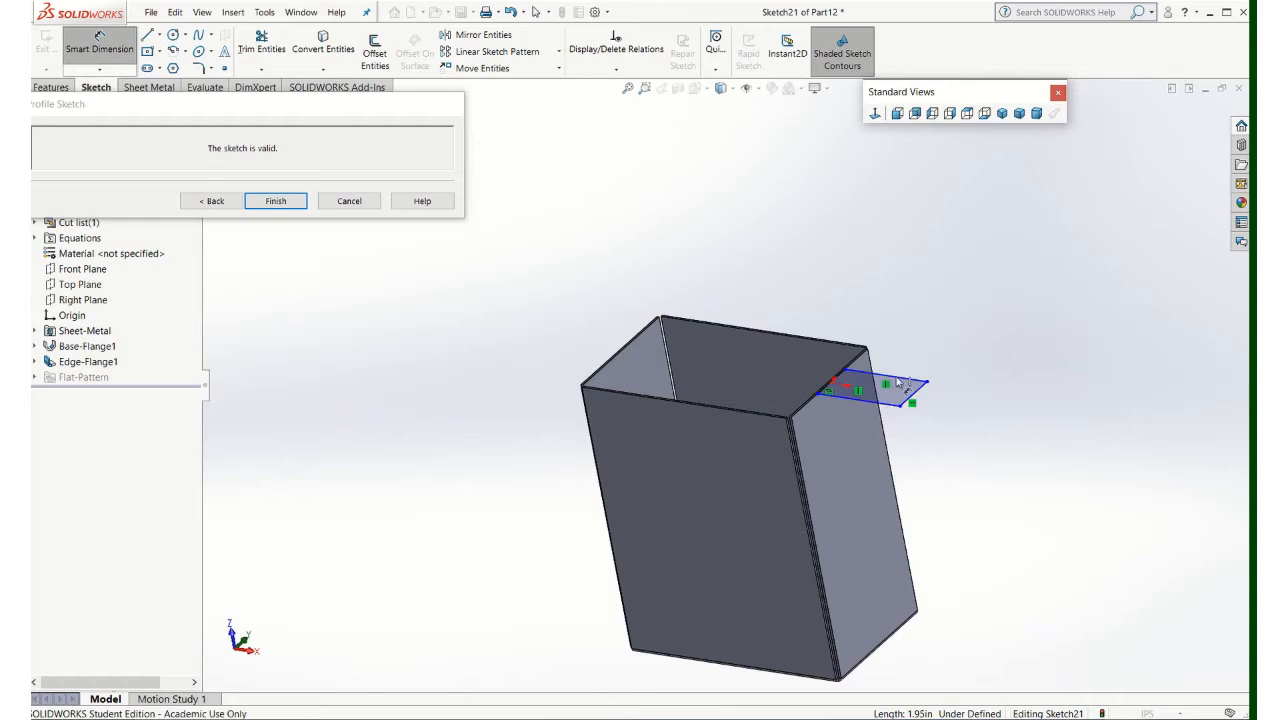
scroll(900, 400, down, 3)
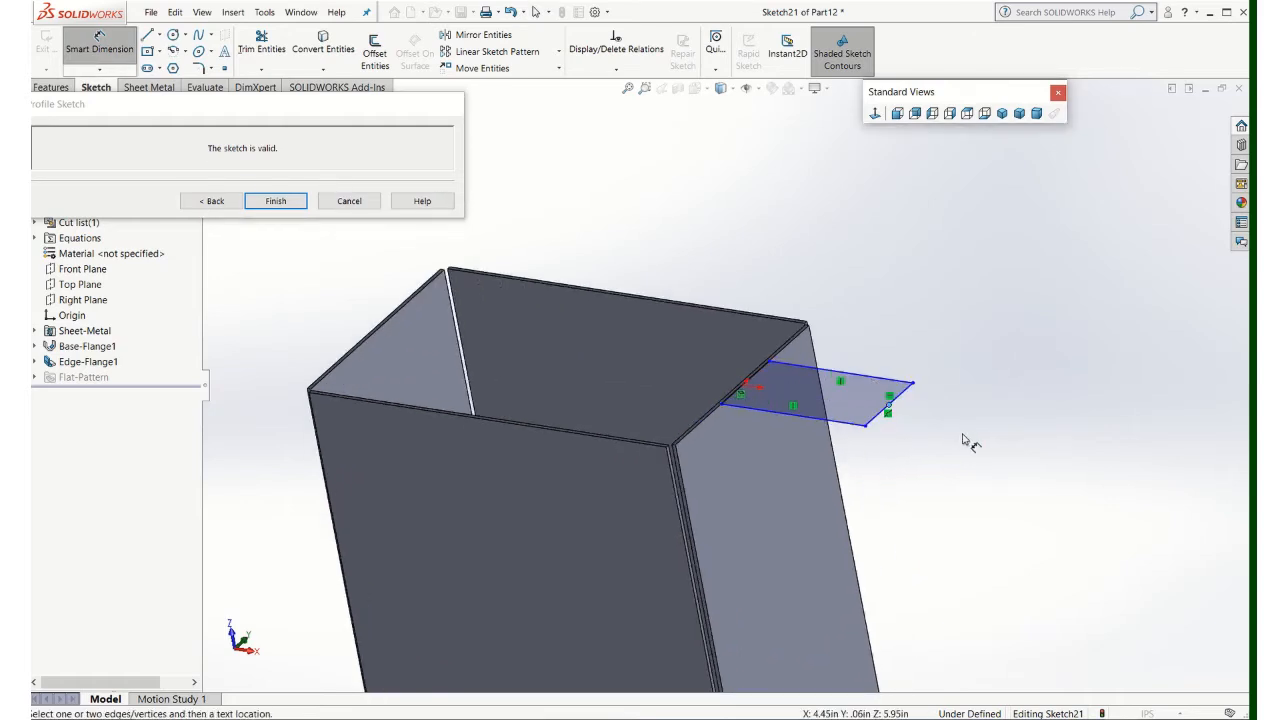
click(897, 404)
click(985, 430)
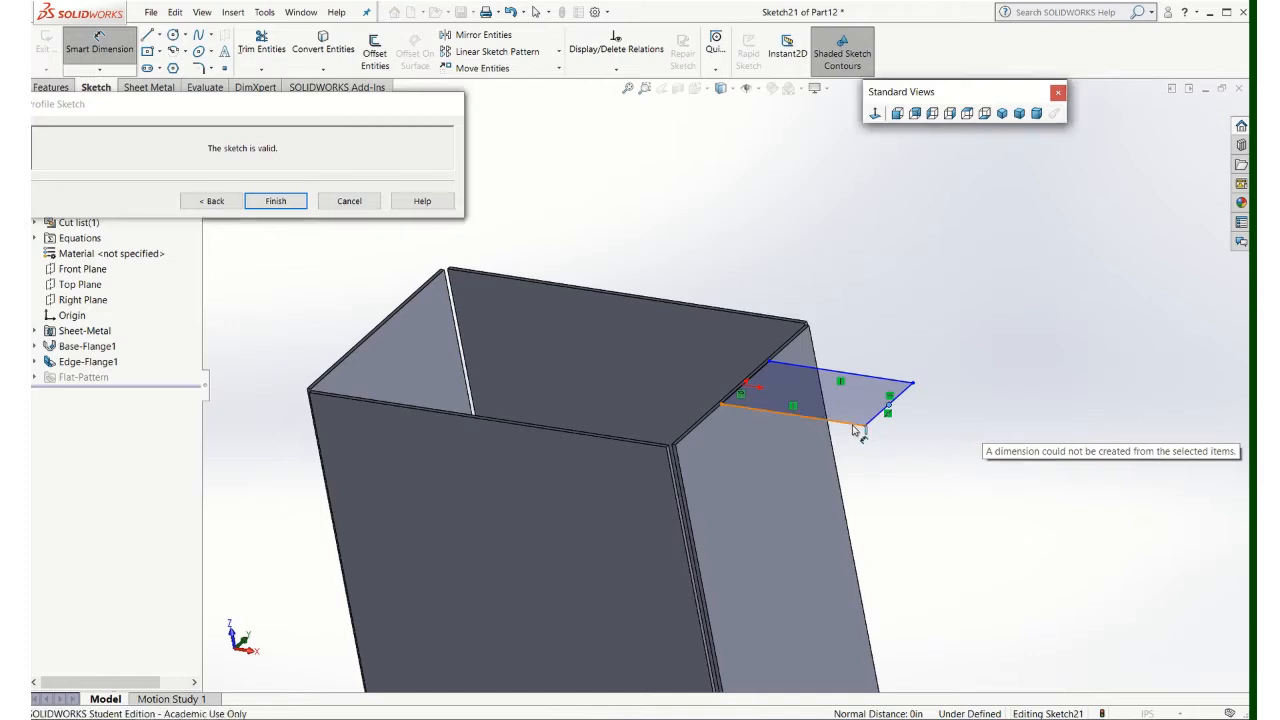
click(857, 425)
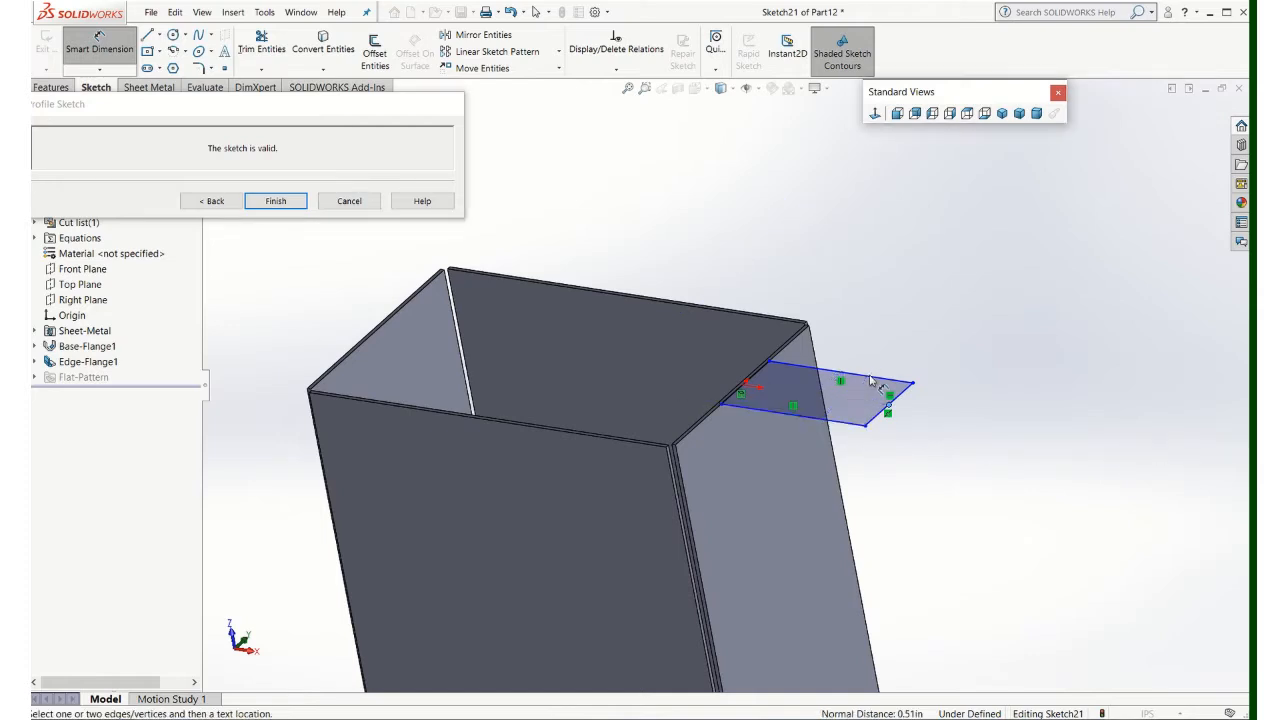
click(842, 422)
click(880, 379)
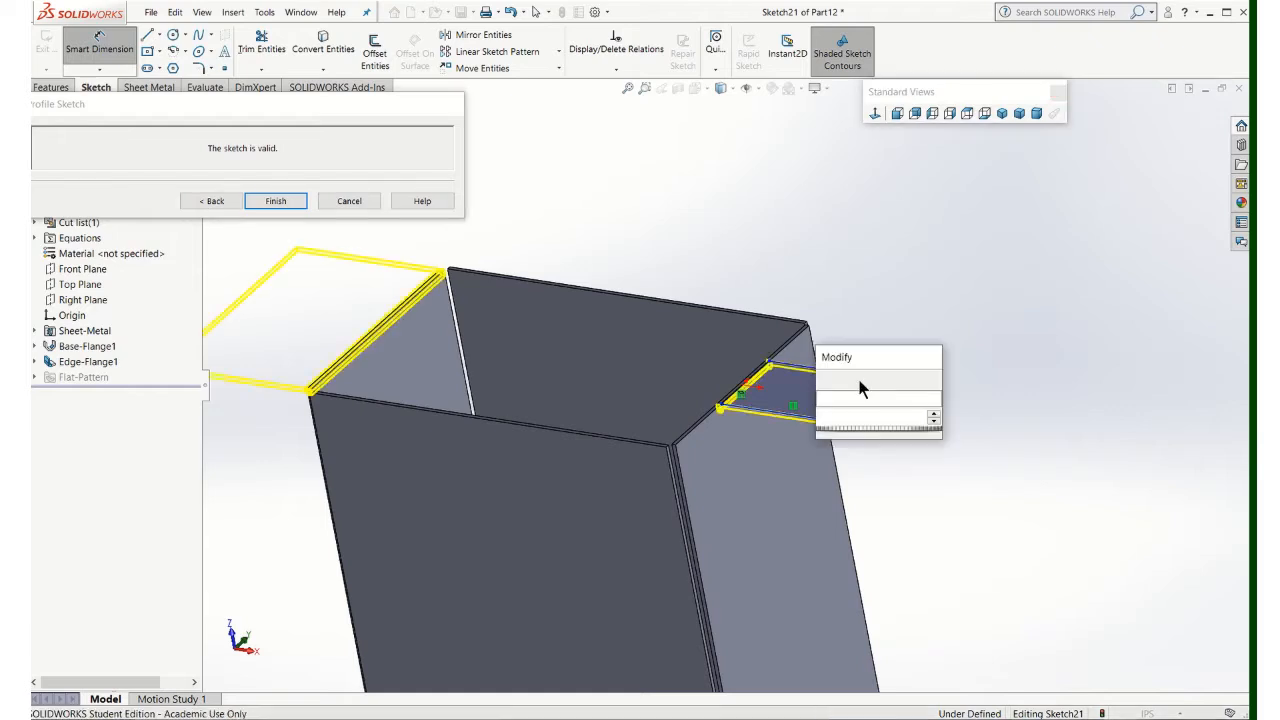
key(Escape)
key(Escape)
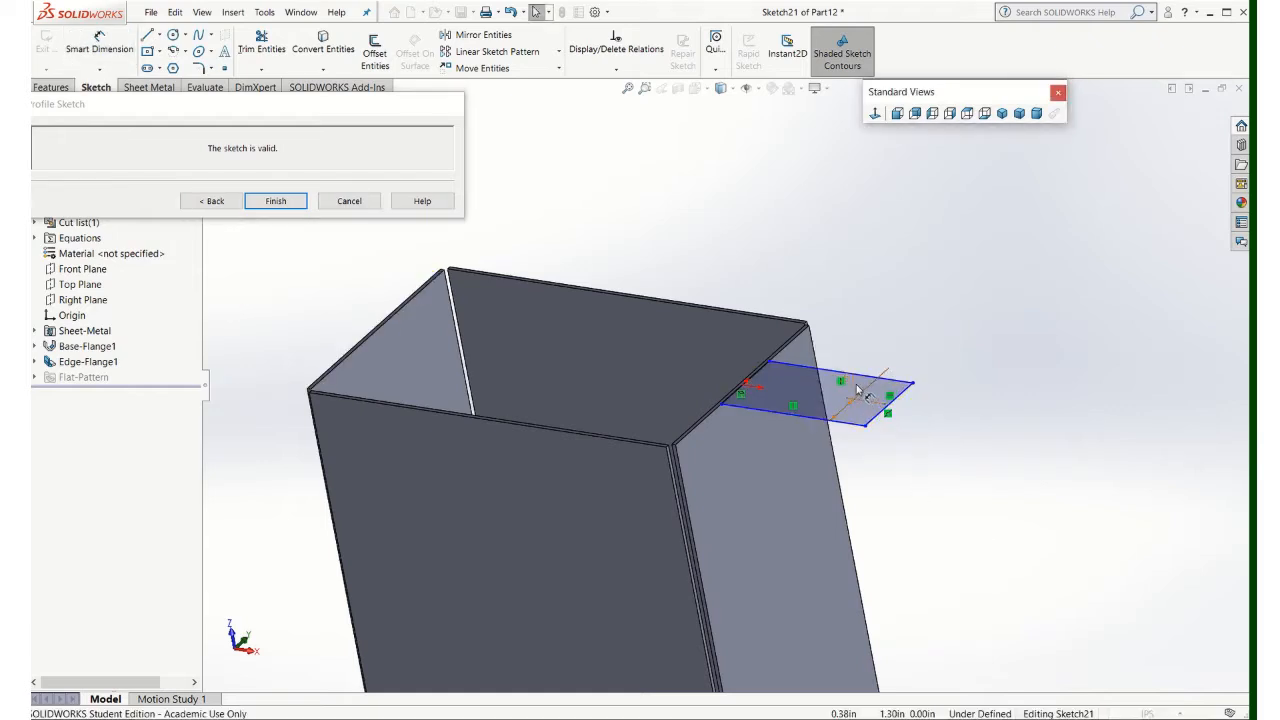
click(857, 387)
key(Delete)
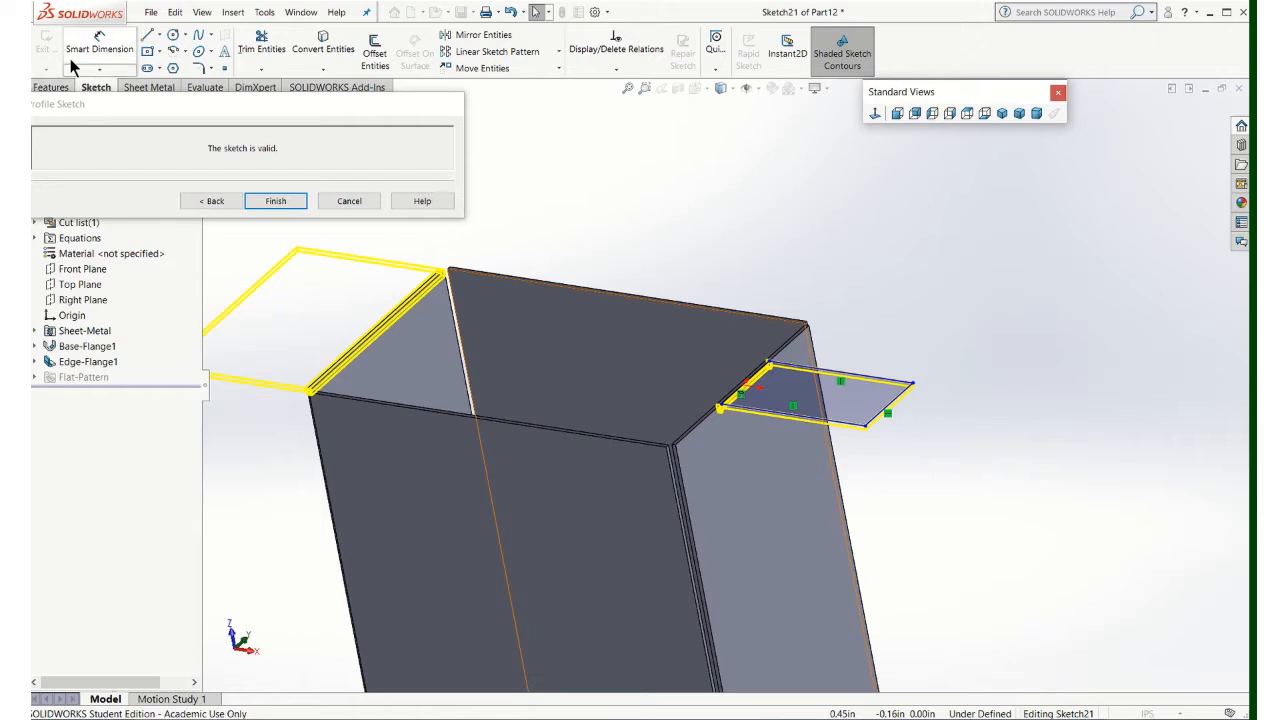
Dimension the distance between the flange profile's two side lines as 1.75 in.
click(72, 66)
click(862, 378)
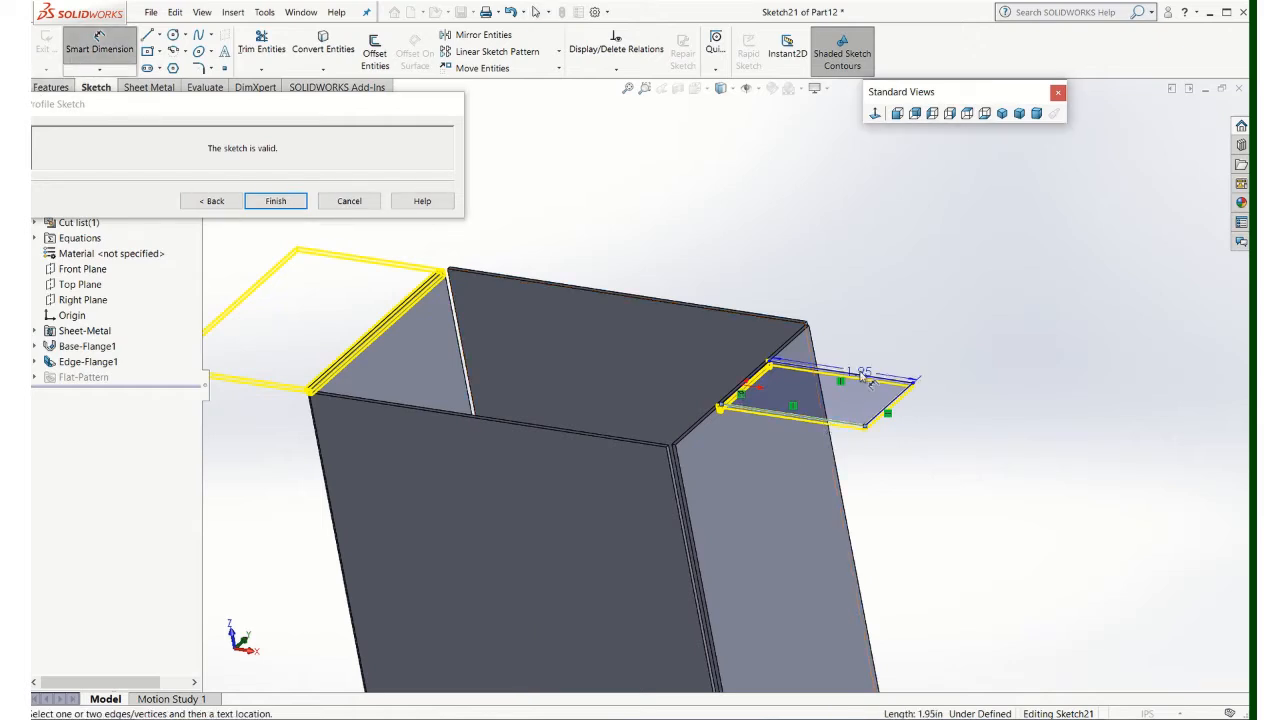
click(856, 424)
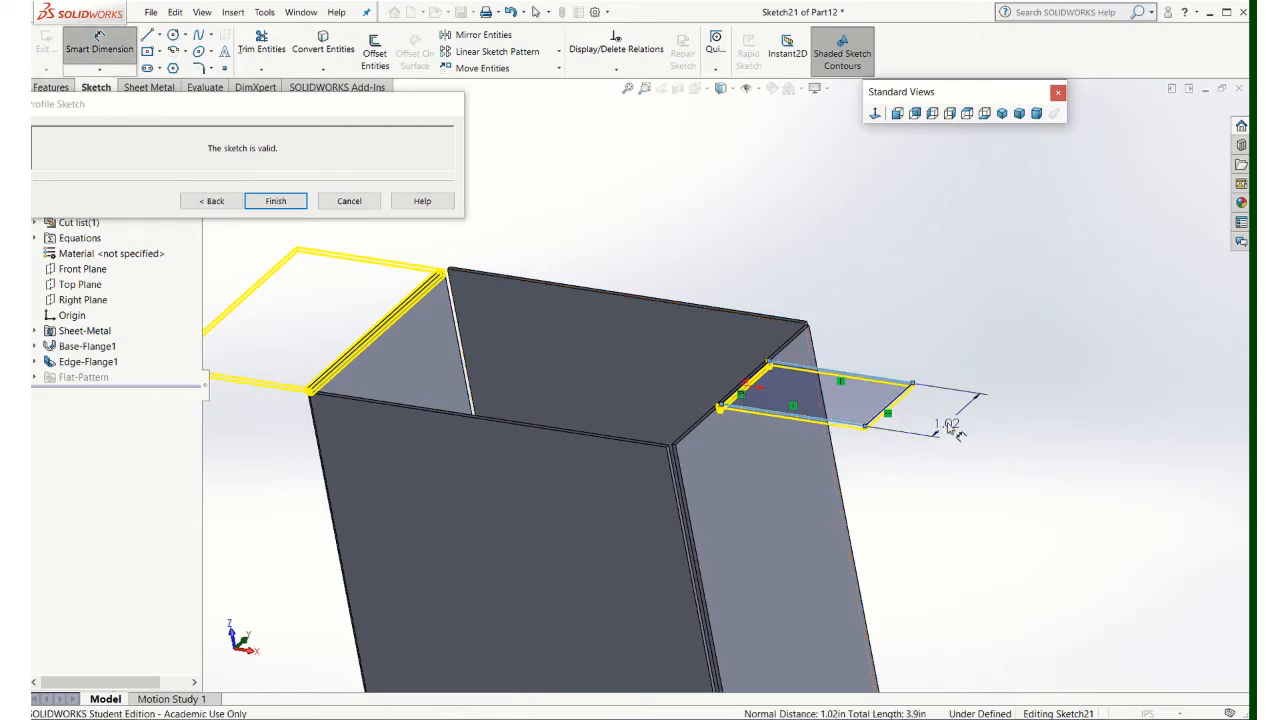
click(947, 424)
text(1.75)
key(Return)
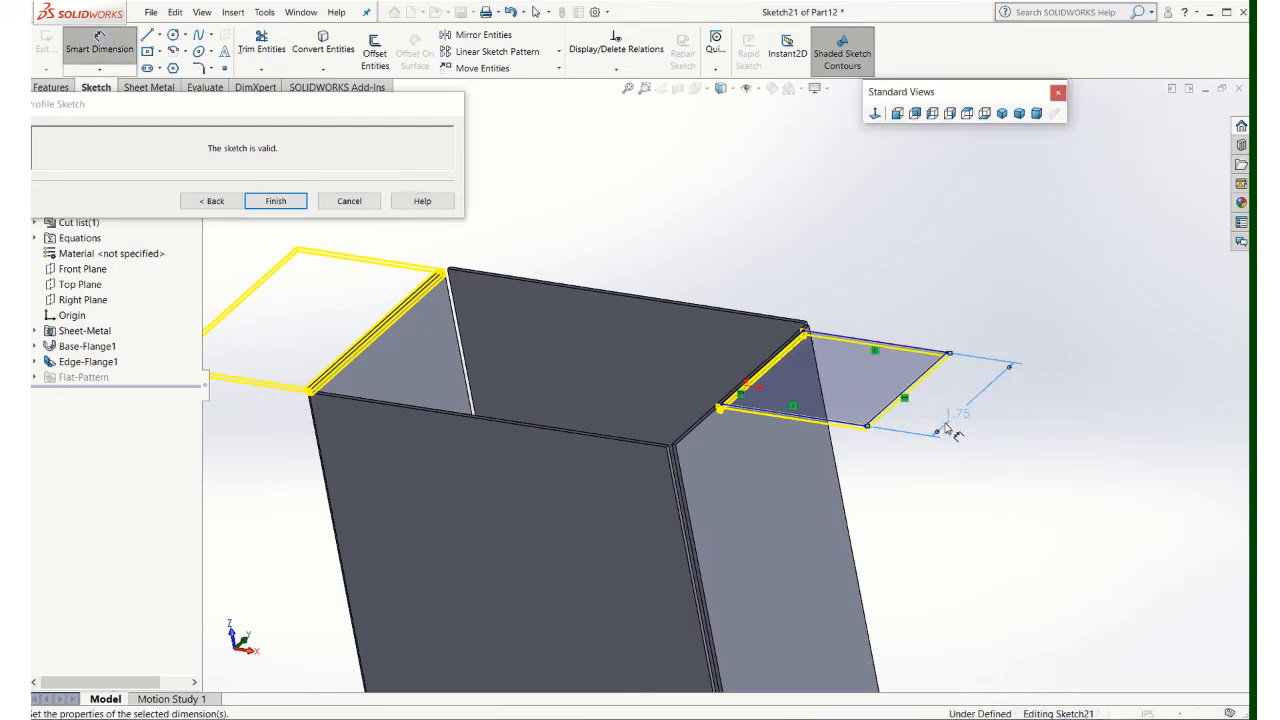
scroll(865, 432, down, 3)
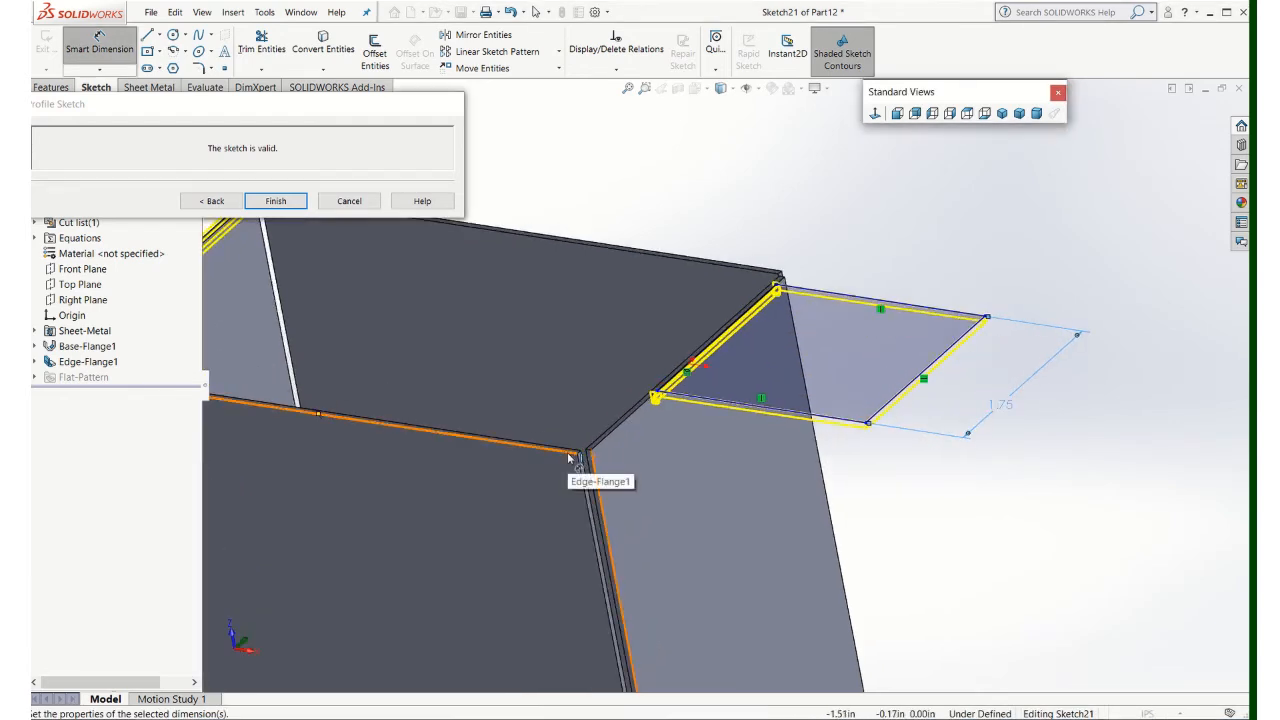
Dimension the distance from the box's long wall edge to the flange profile's near side line as 0.63 in and return to the flange settings.
click(568, 458)
click(745, 410)
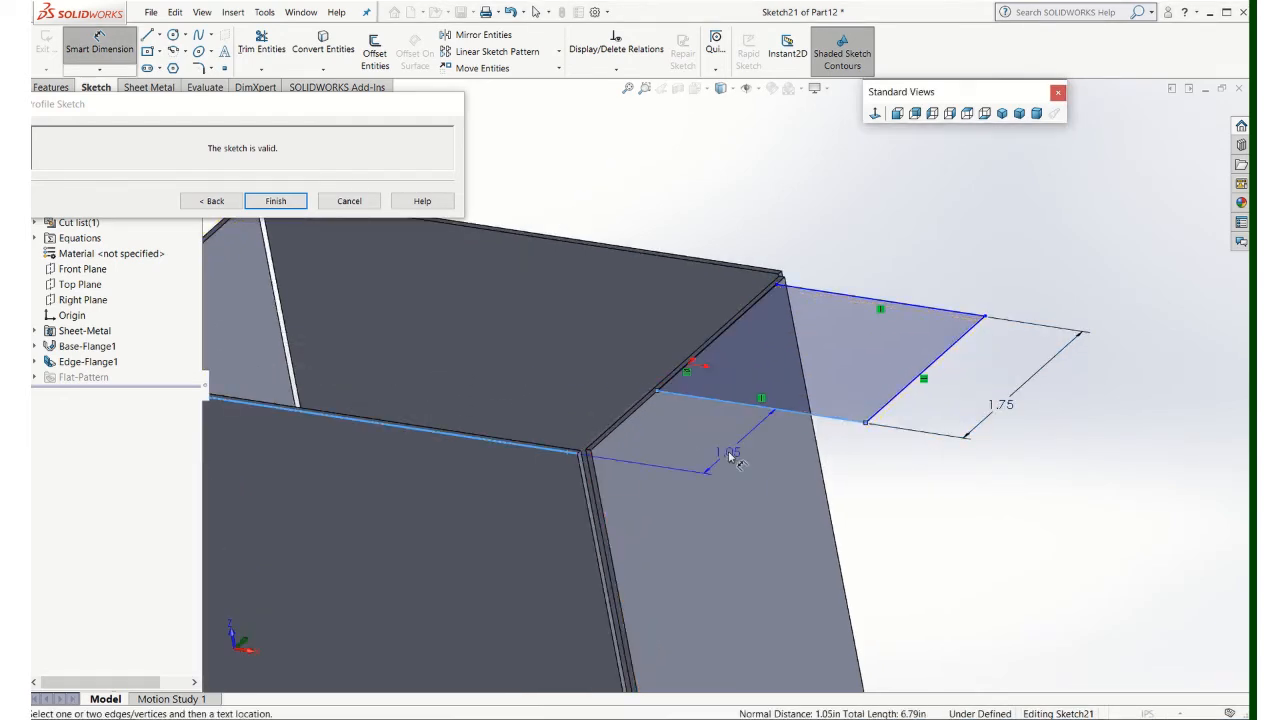
click(728, 451)
key(Return)
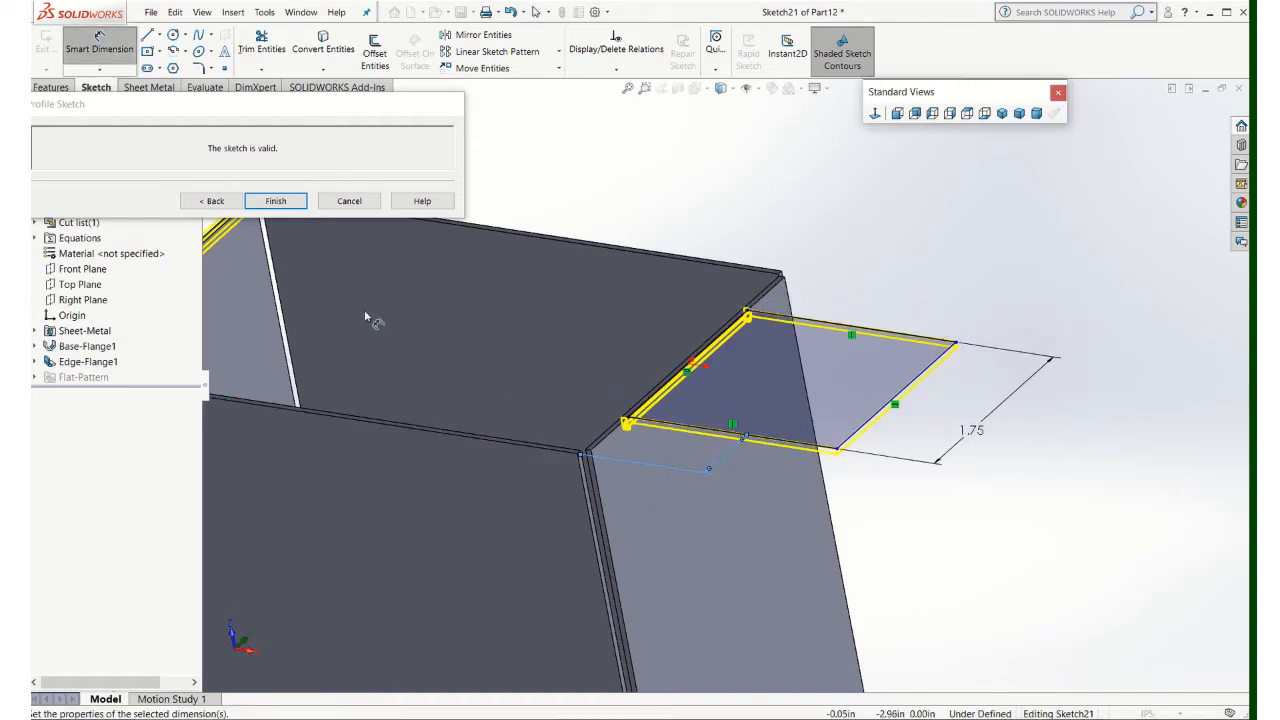
click(213, 201)
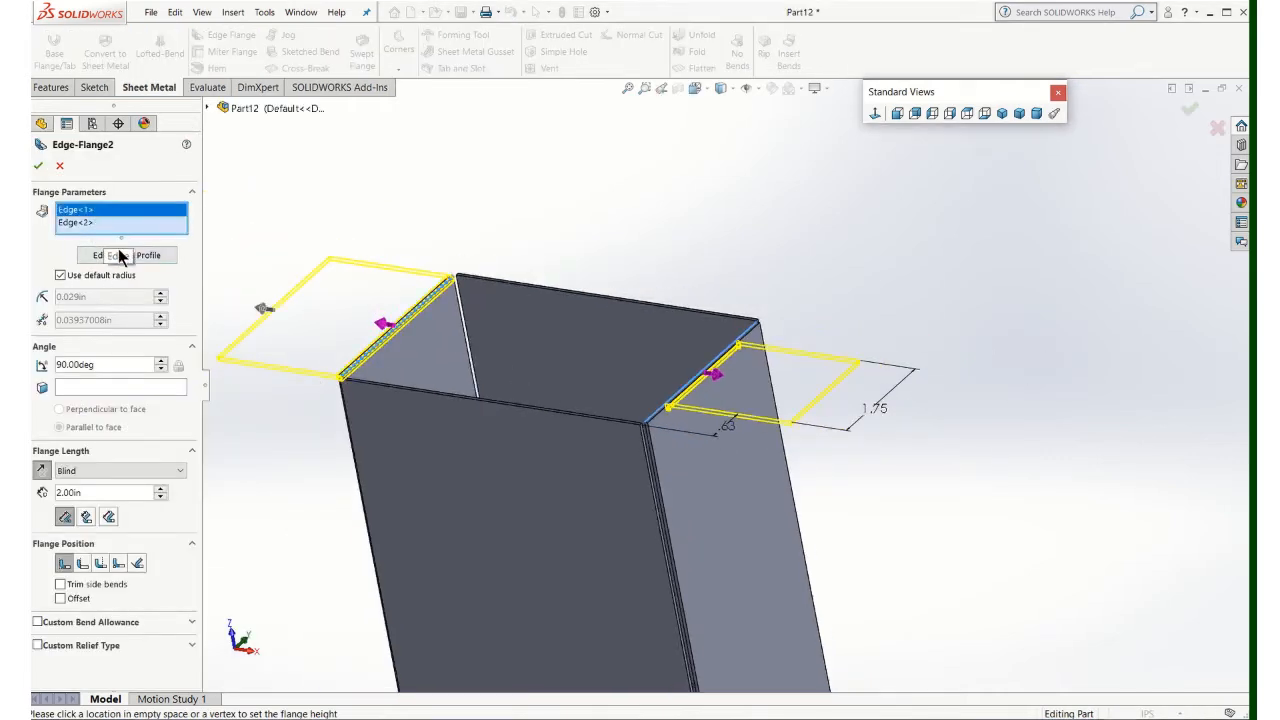
Edit the first edge's flange profile and move both side lines inward to narrow it to about 1.05 in.
click(124, 254)
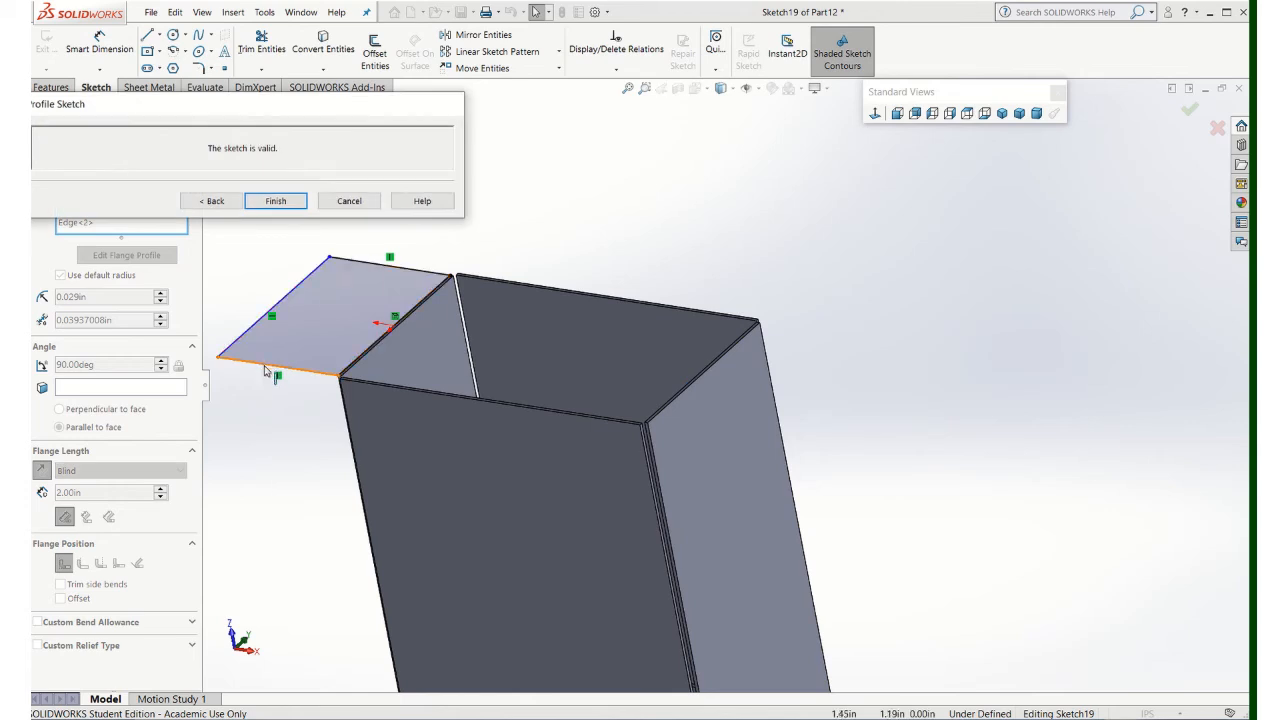
drag(266, 364, 308, 328)
drag(380, 270, 376, 294)
Dimension the first flange profile's outer end line as 1.75 in.
click(99, 45)
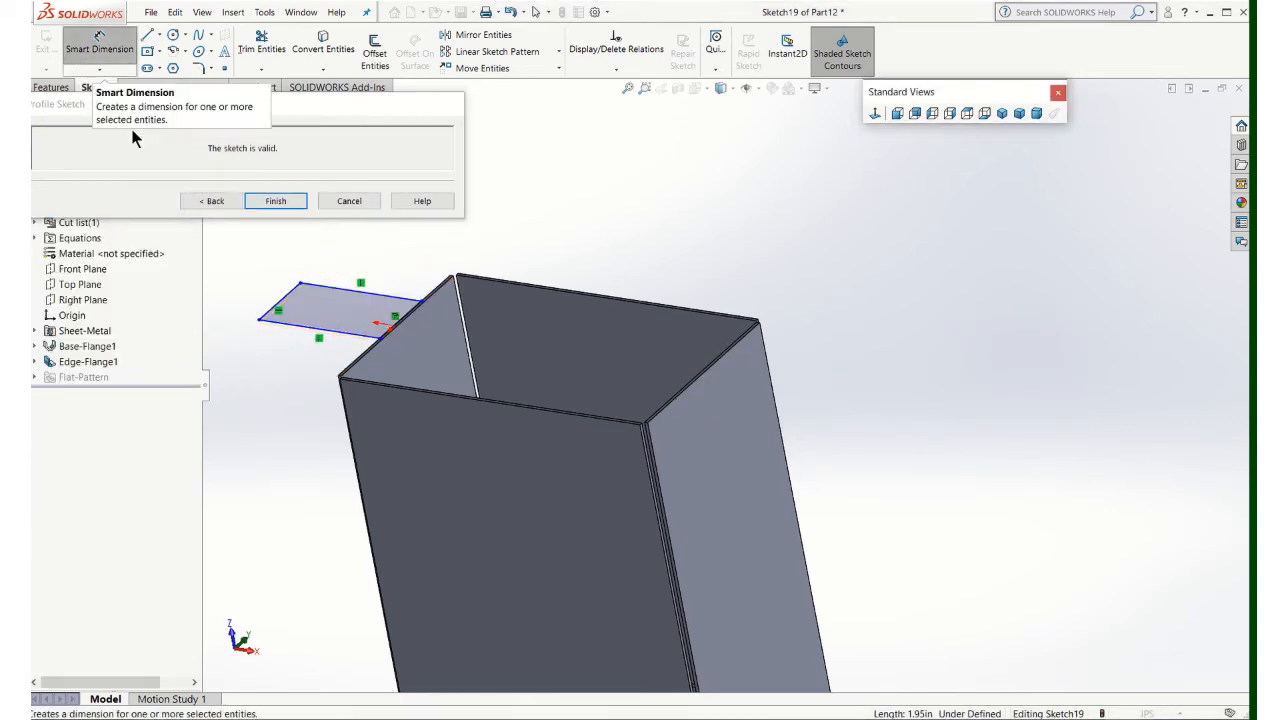
click(283, 298)
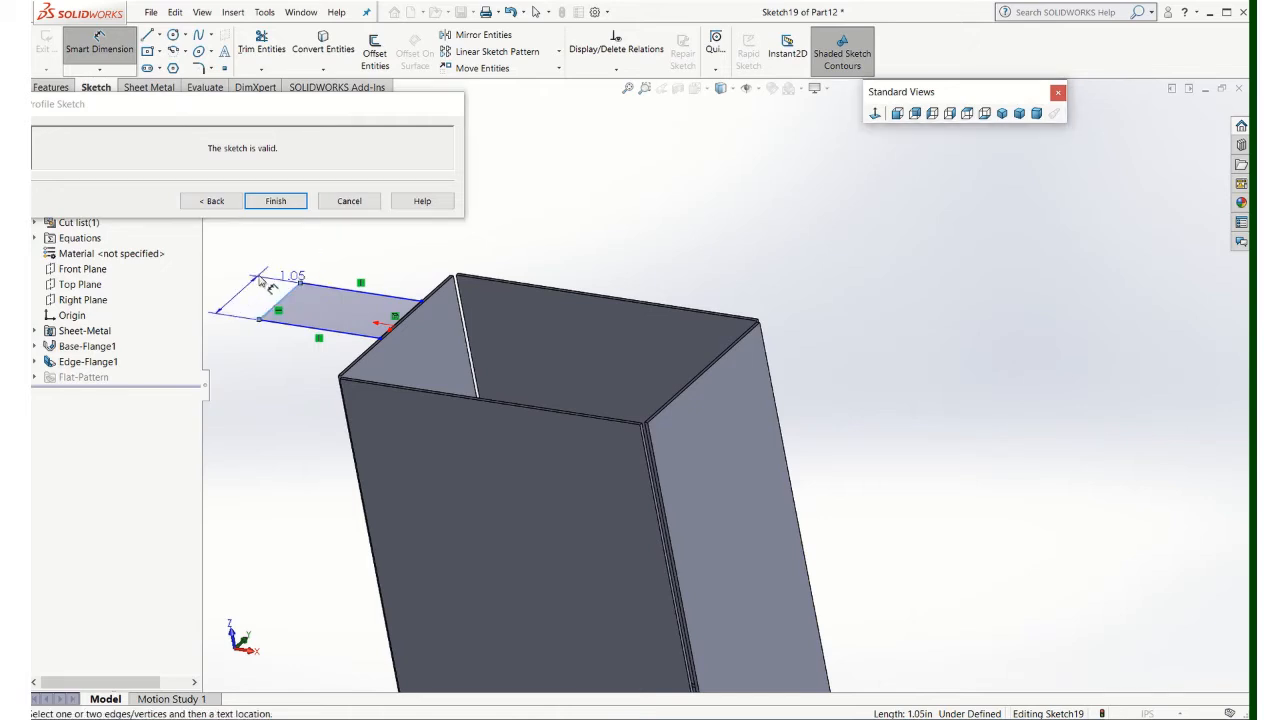
click(268, 260)
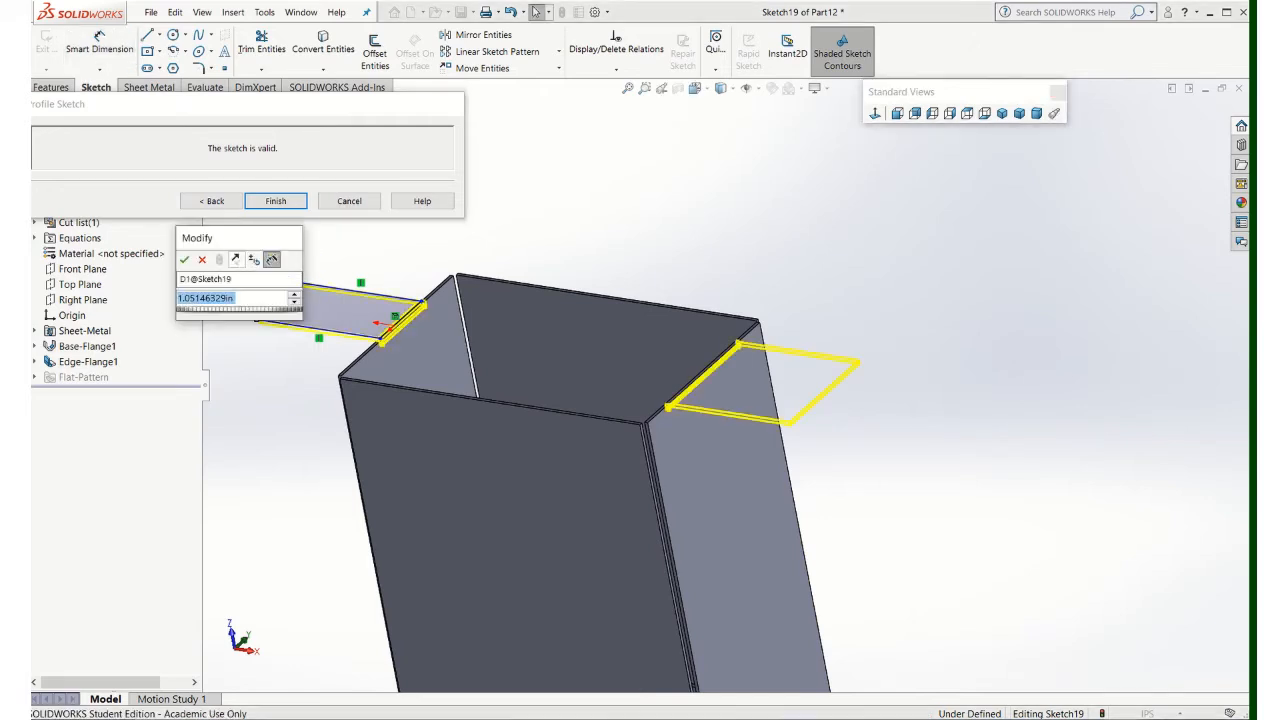
text(1.75)
key(Return)
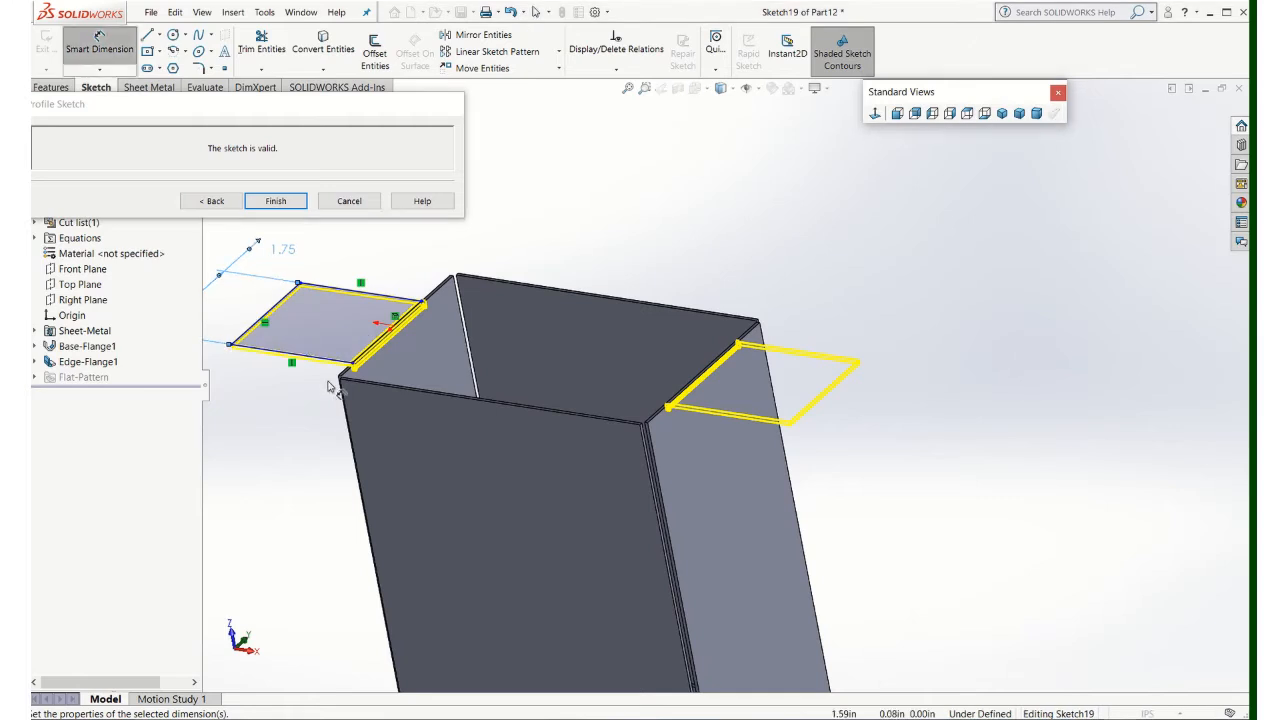
Dimension the first flange profile's near side line 0.63 in from the box's long wall edge, and accept both edge flanges.
click(352, 386)
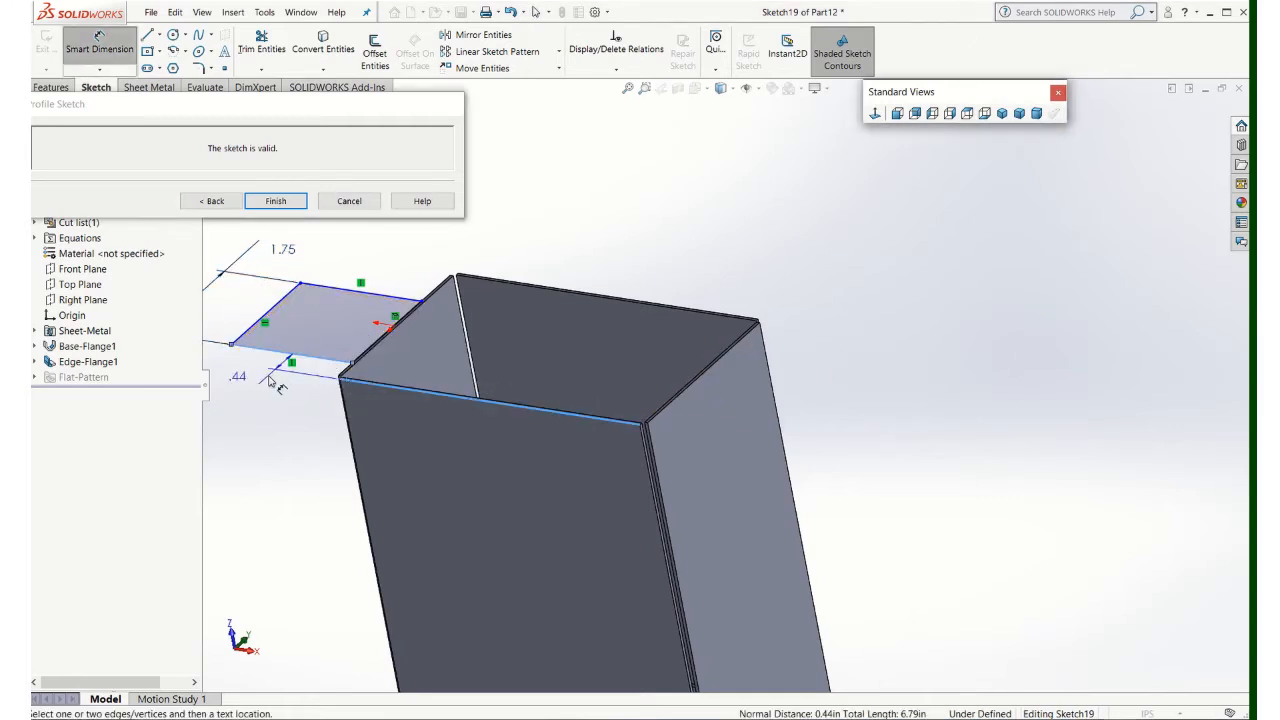
click(268, 377)
text(.62)
key(Return)
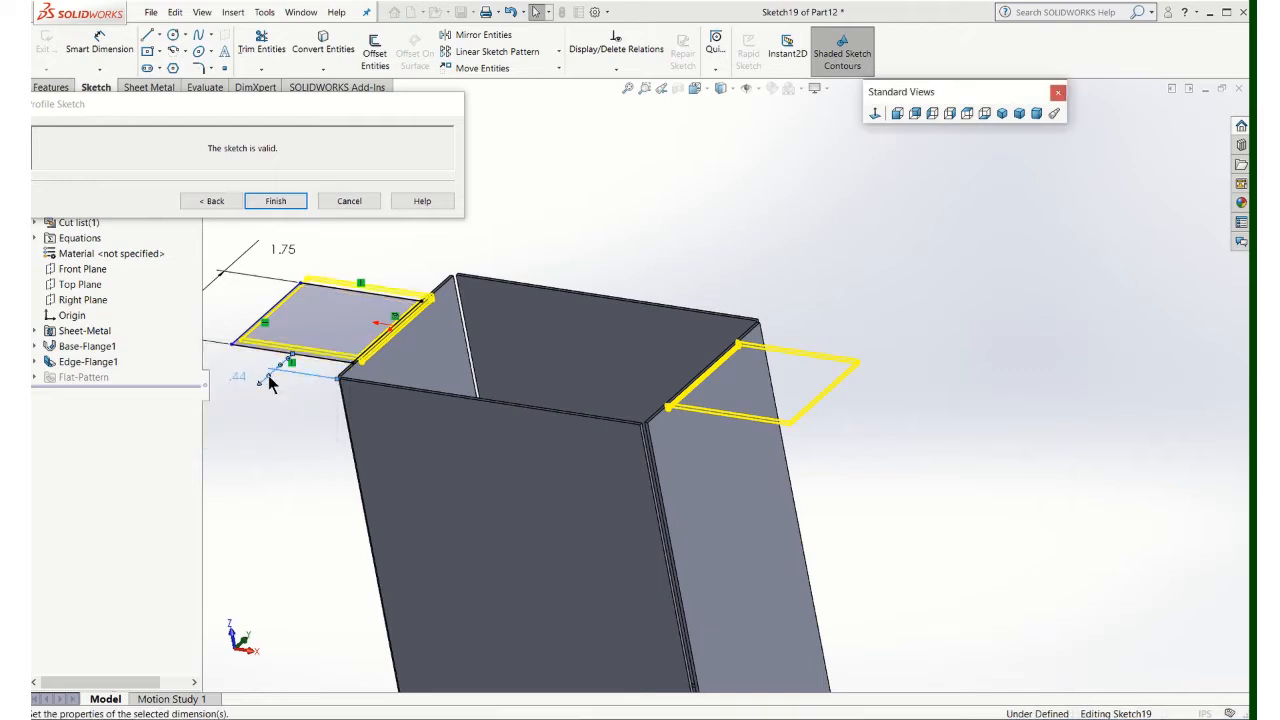
click(218, 204)
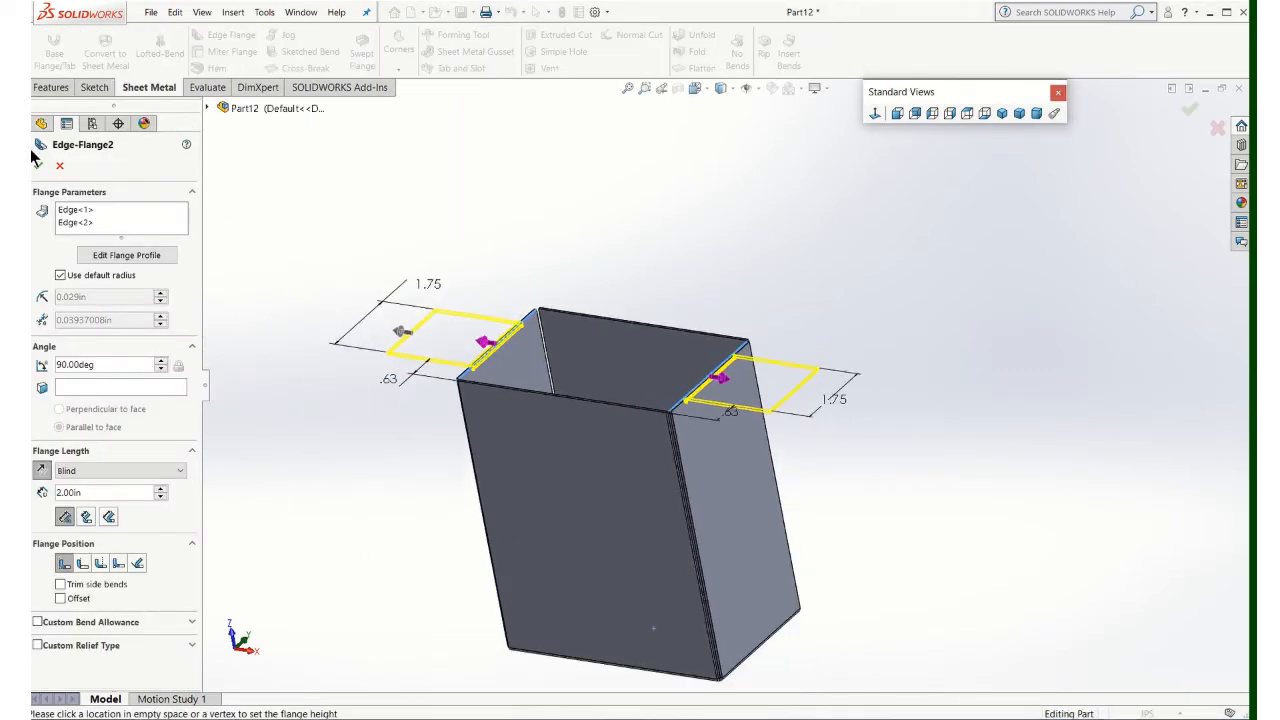
click(38, 167)
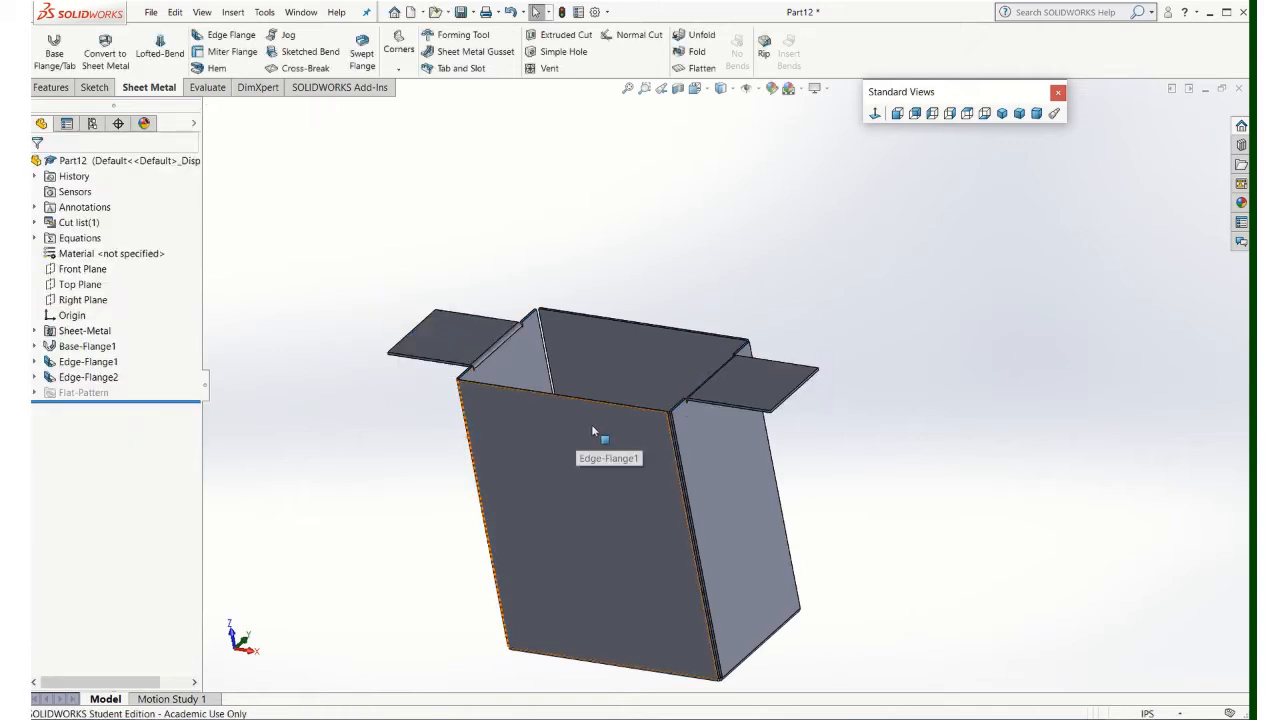
Start a sketch on the flat face of the first mounting flange and draw a circle near its outer end.
scroll(620, 380, down, 5)
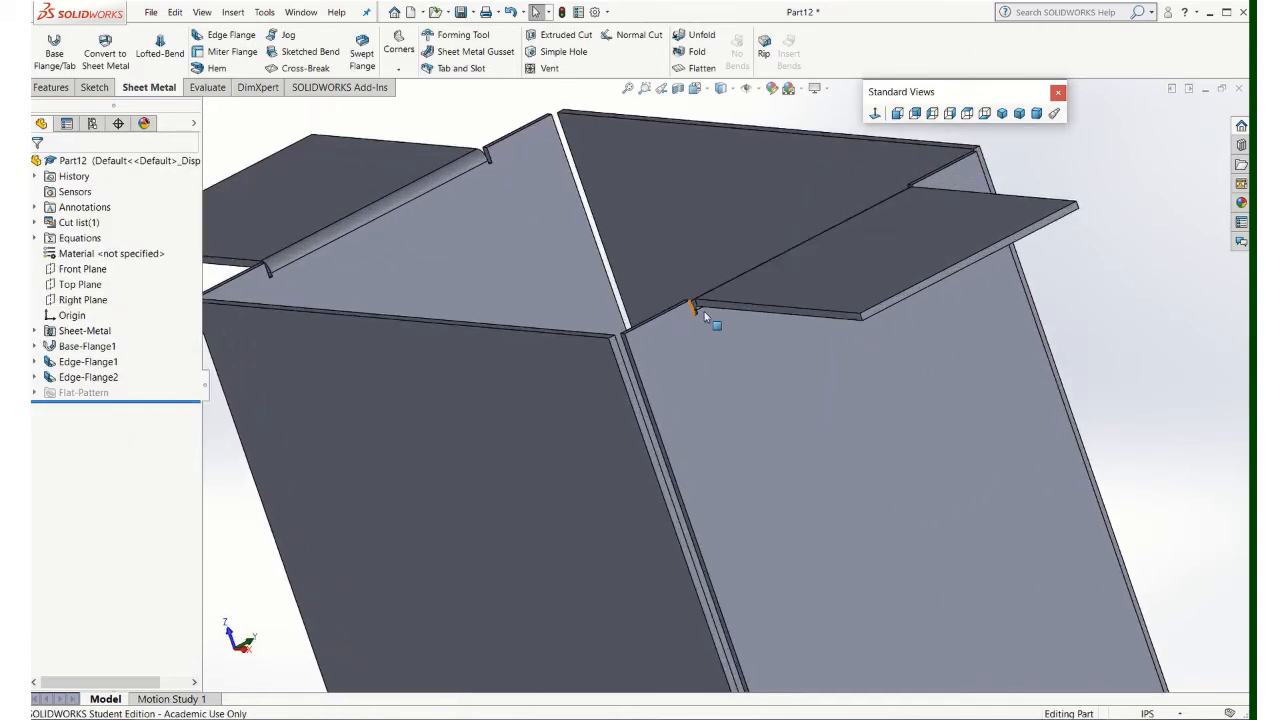
scroll(546, 345, up, 5)
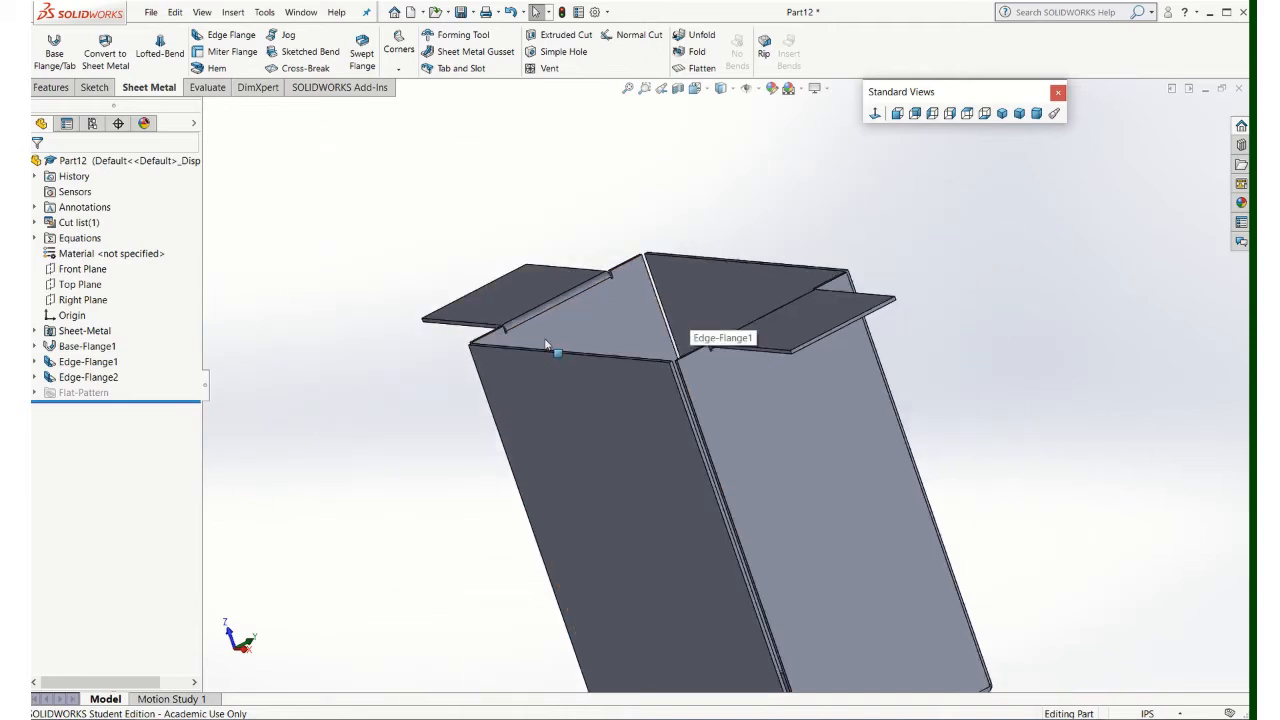
middle_drag(546, 345, 627, 346)
scroll(687, 401, up, 2)
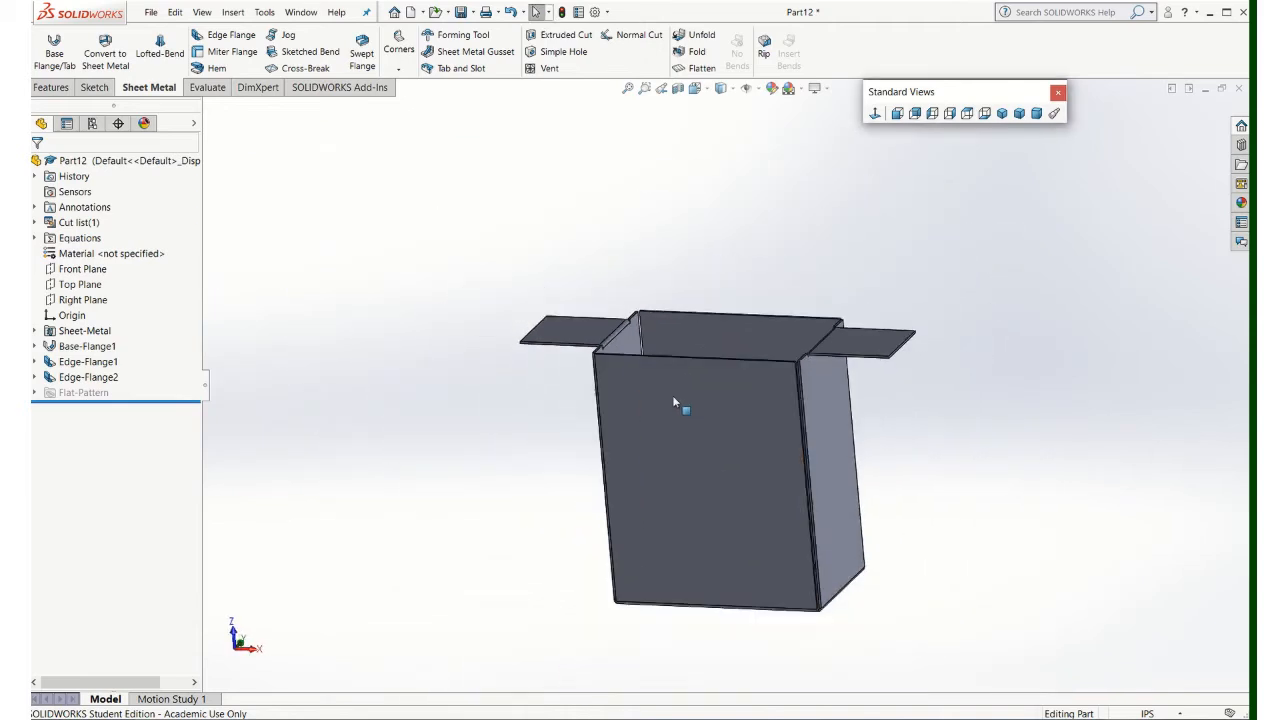
middle_drag(673, 402, 615, 292)
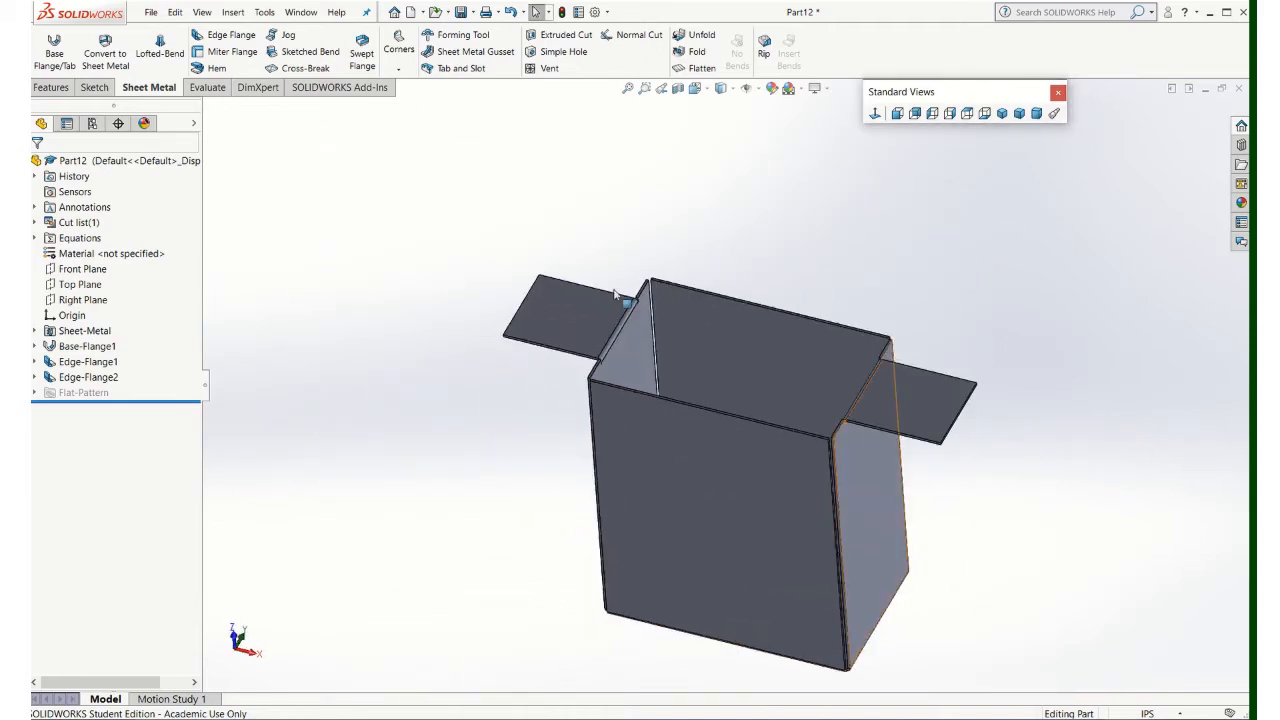
click(96, 87)
click(45, 45)
scroll(563, 317, up, 3)
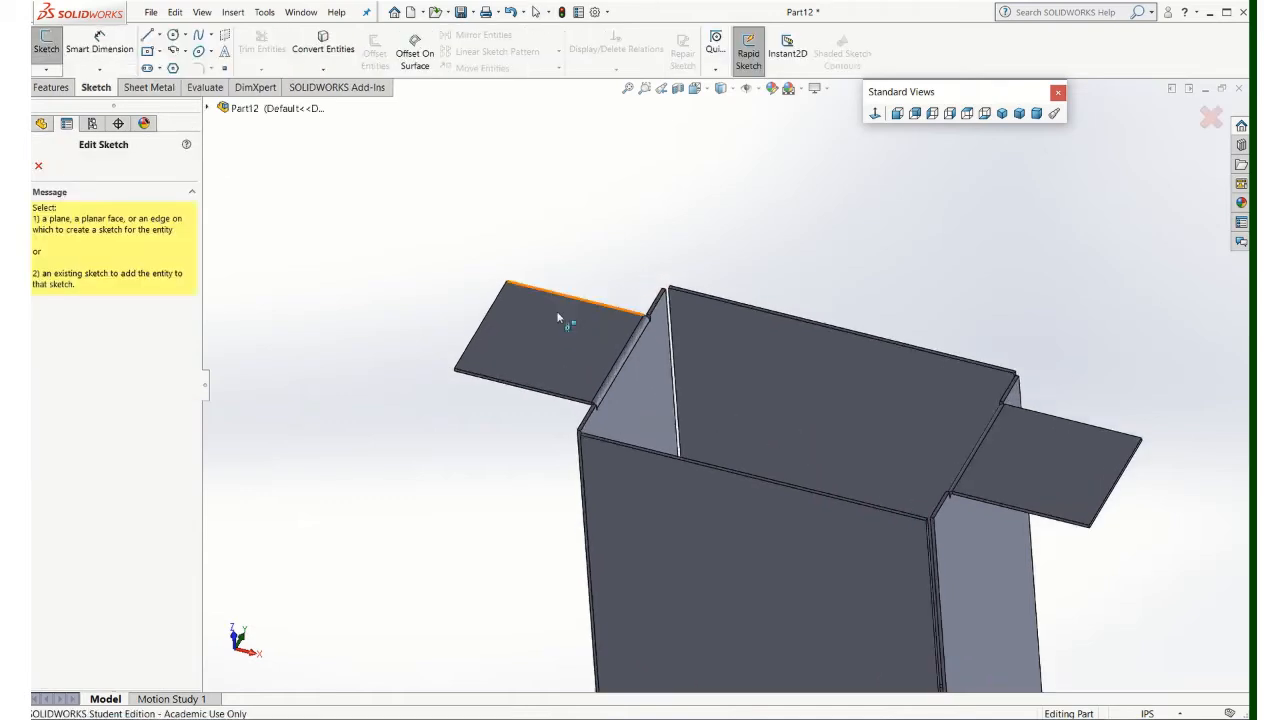
click(557, 323)
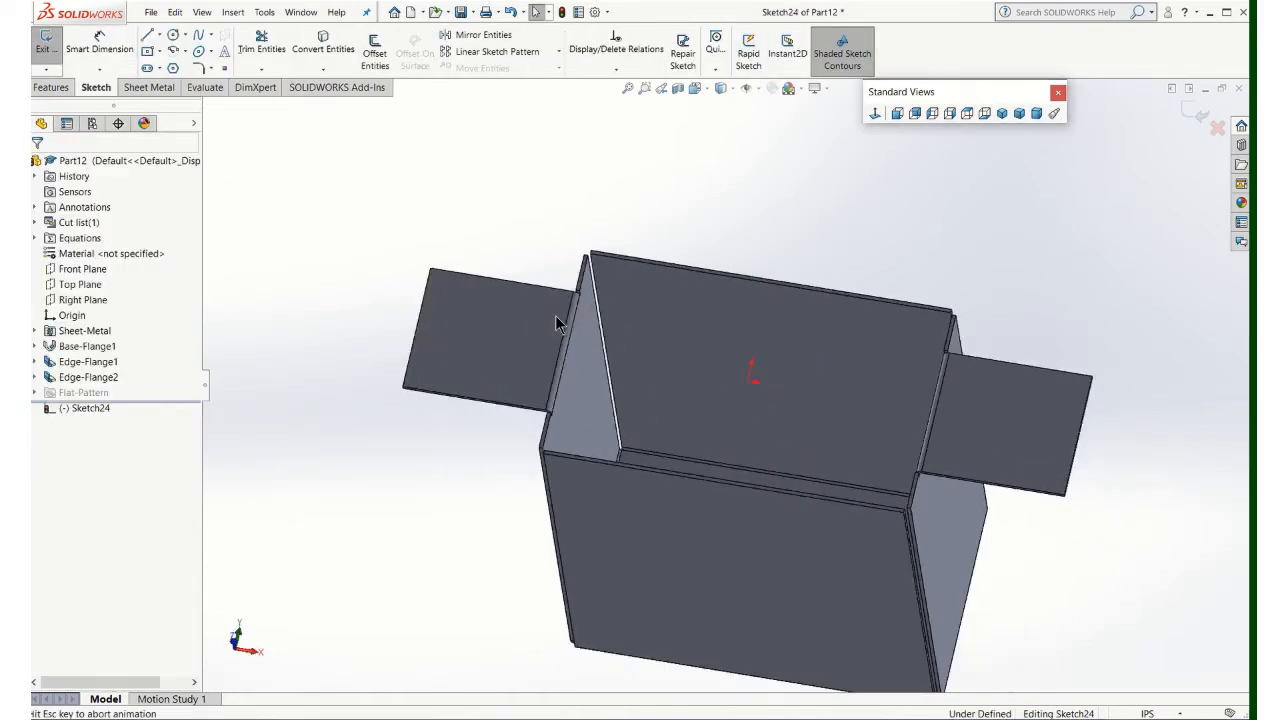
click(172, 35)
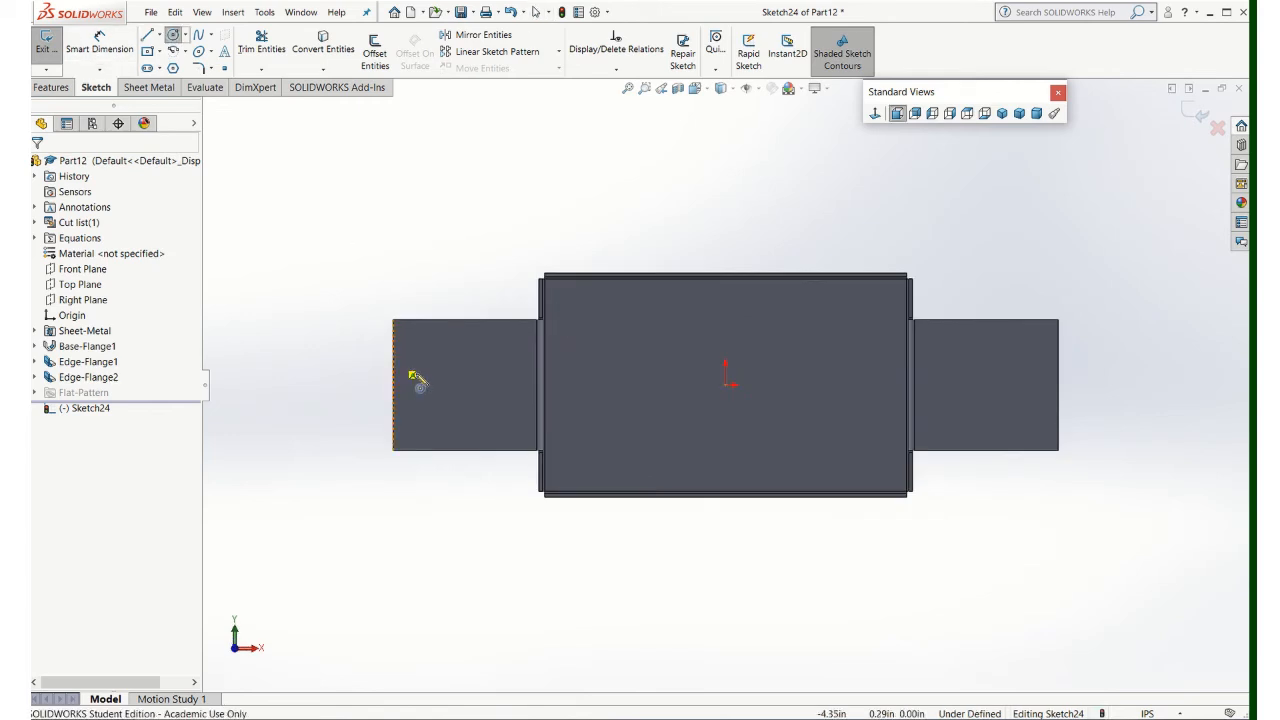
click(440, 380)
click(464, 393)
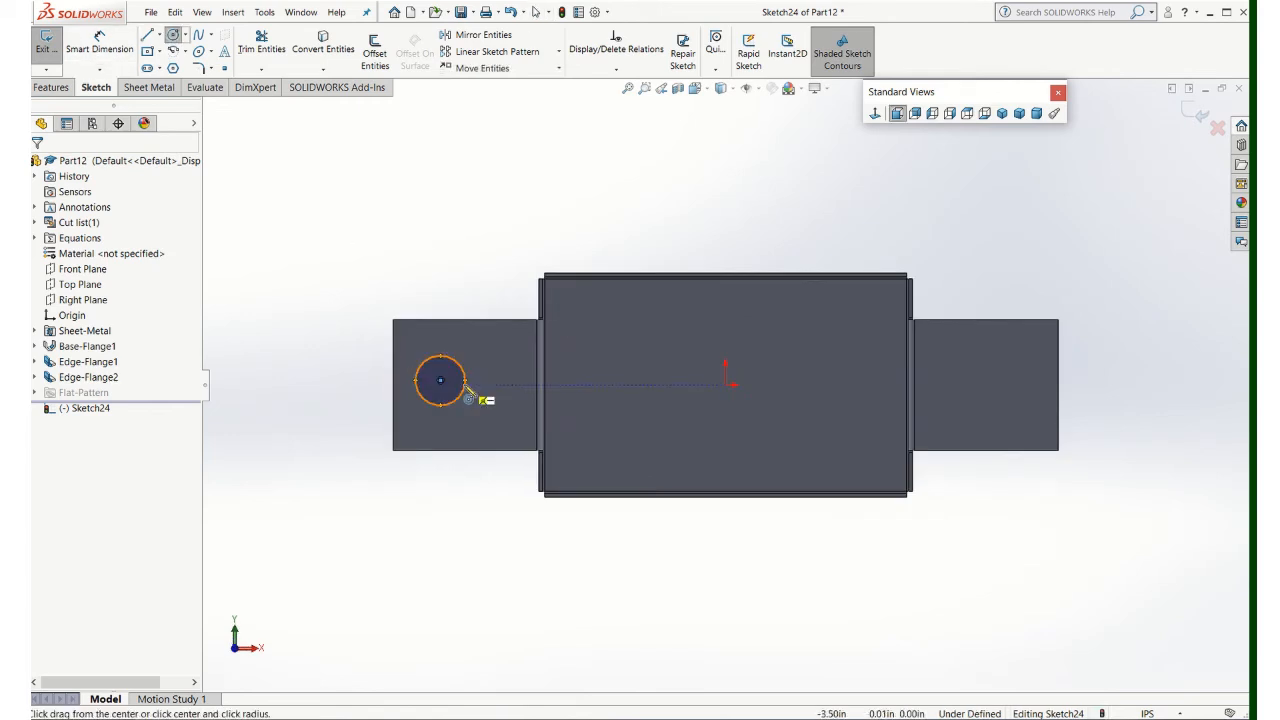
Dimension the circle's diameter as 0.625 in.
click(100, 45)
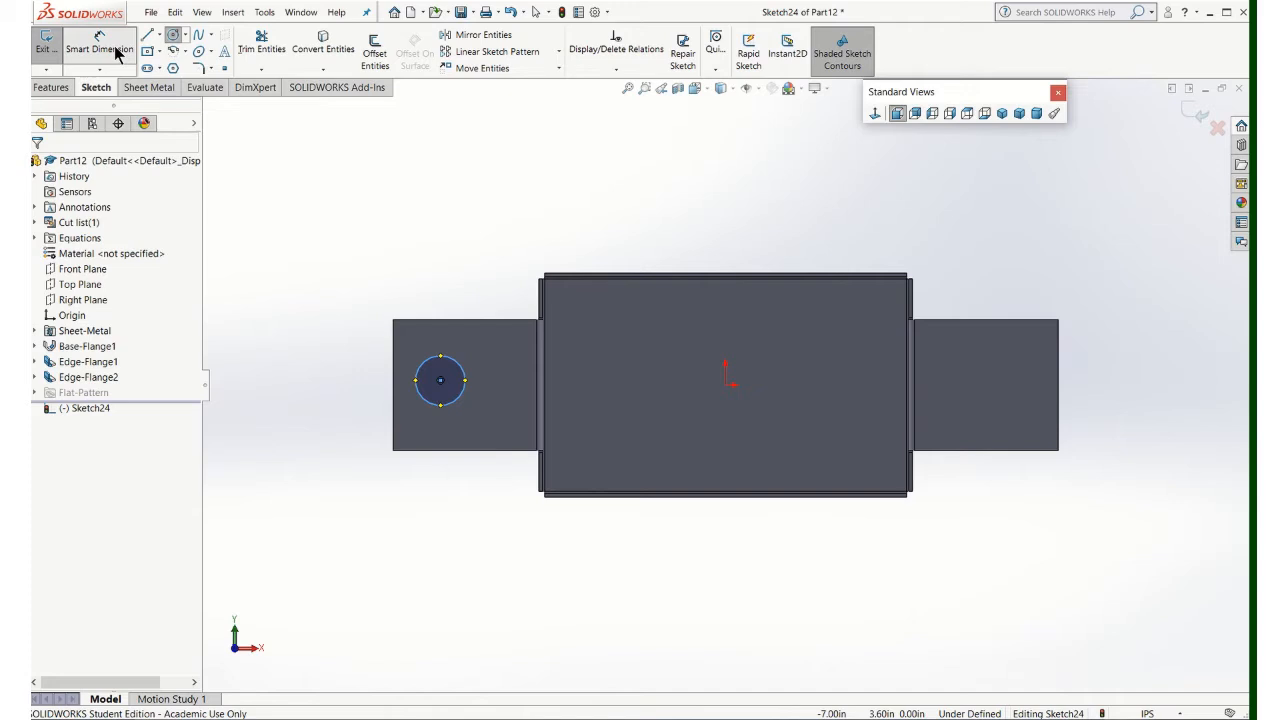
click(430, 372)
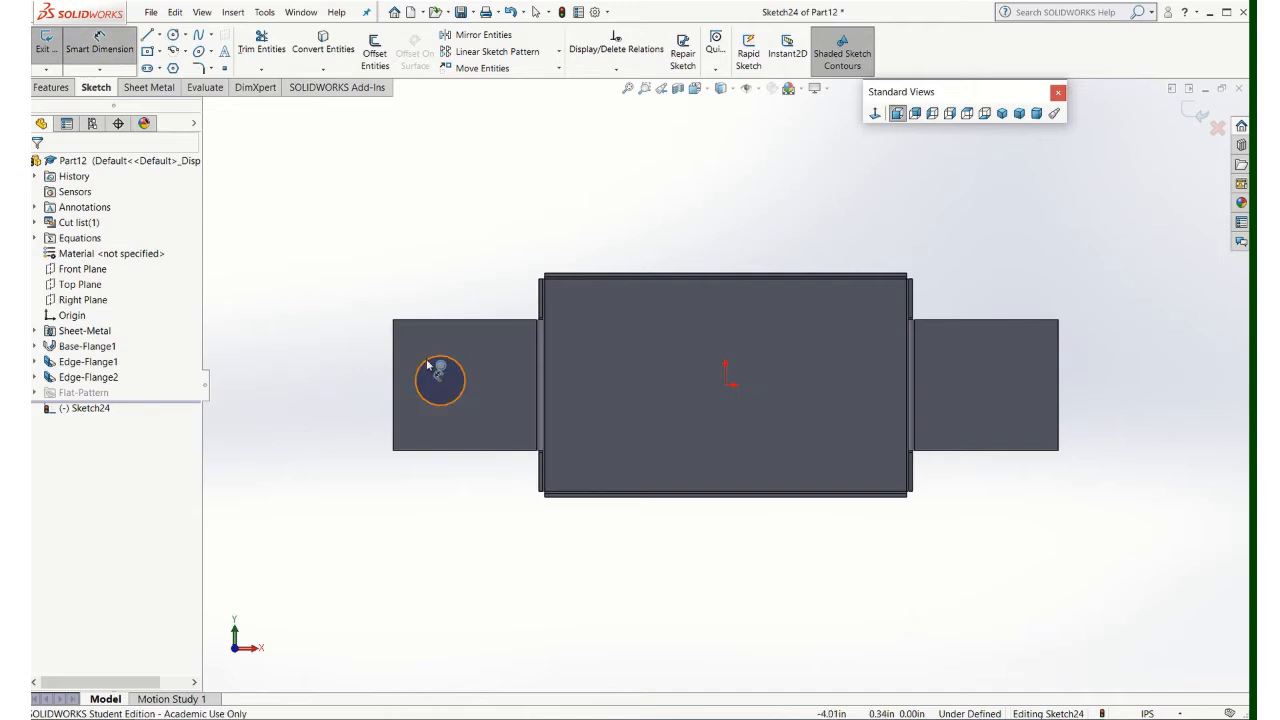
click(335, 292)
text(.625)
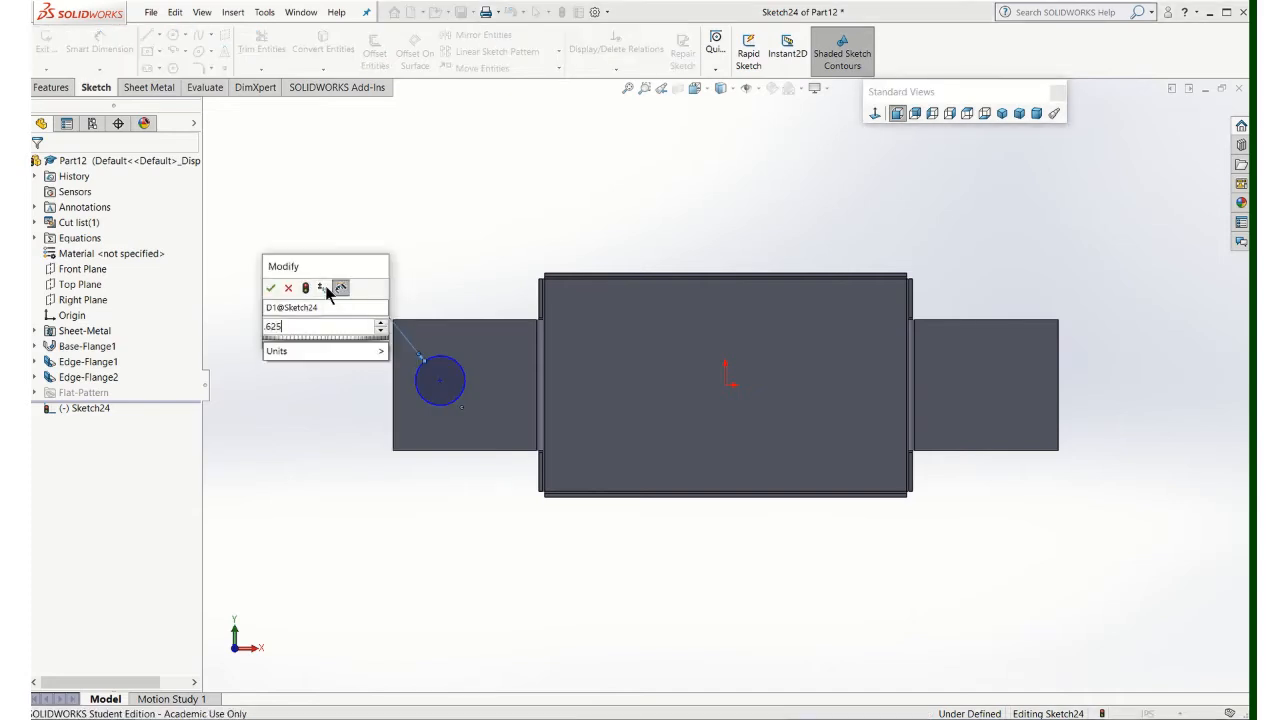
key(Return)
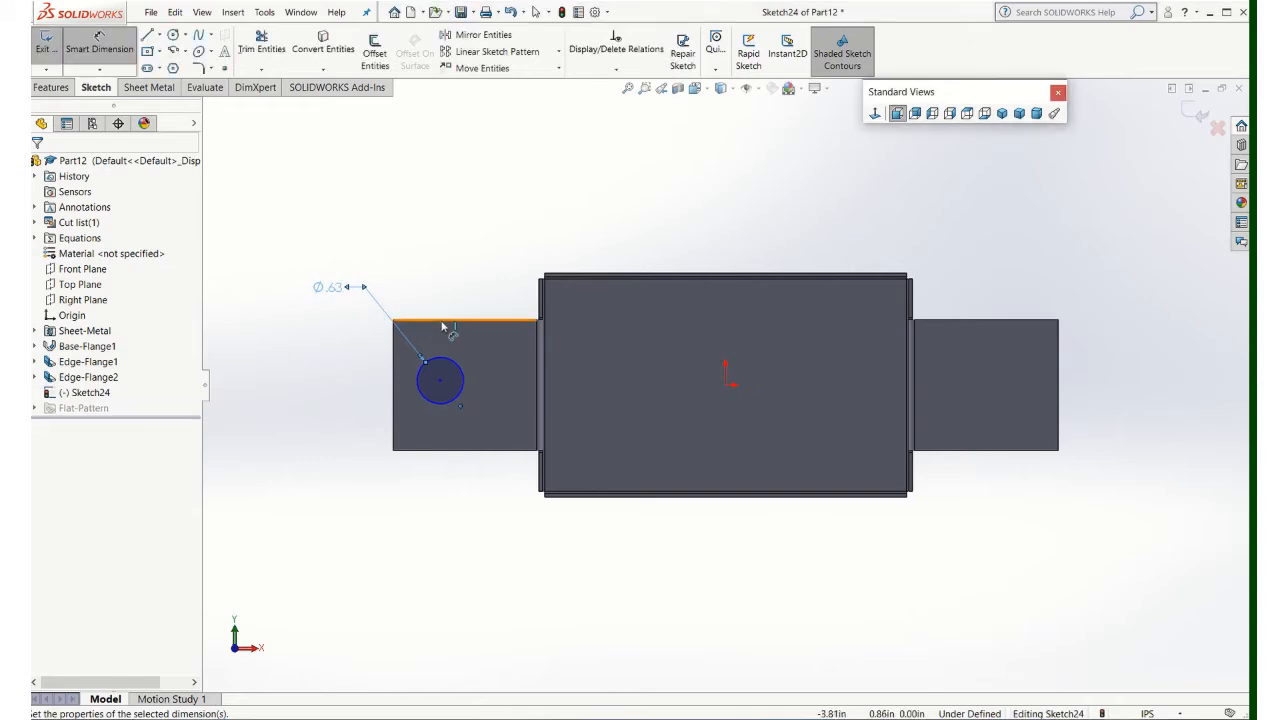
Dimension the distance from the flange's long side edge to the circle's center as 0.88 in.
click(443, 322)
click(438, 380)
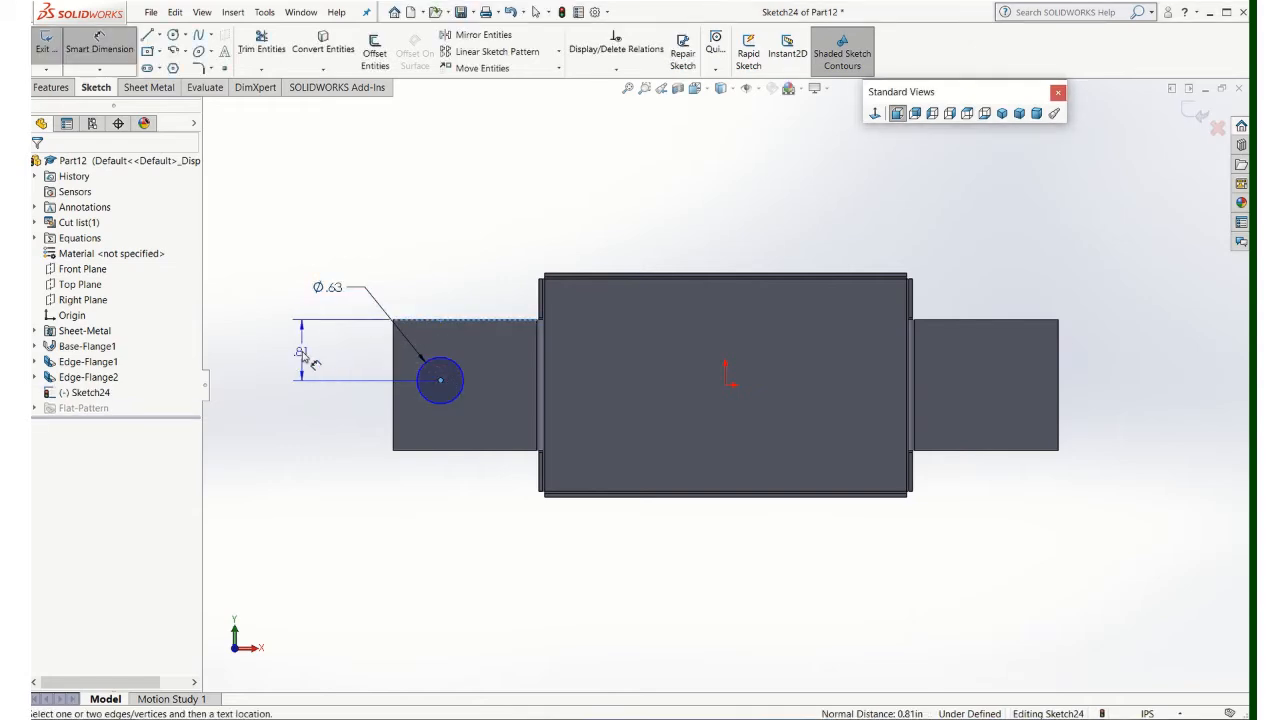
click(300, 358)
text(.8775)
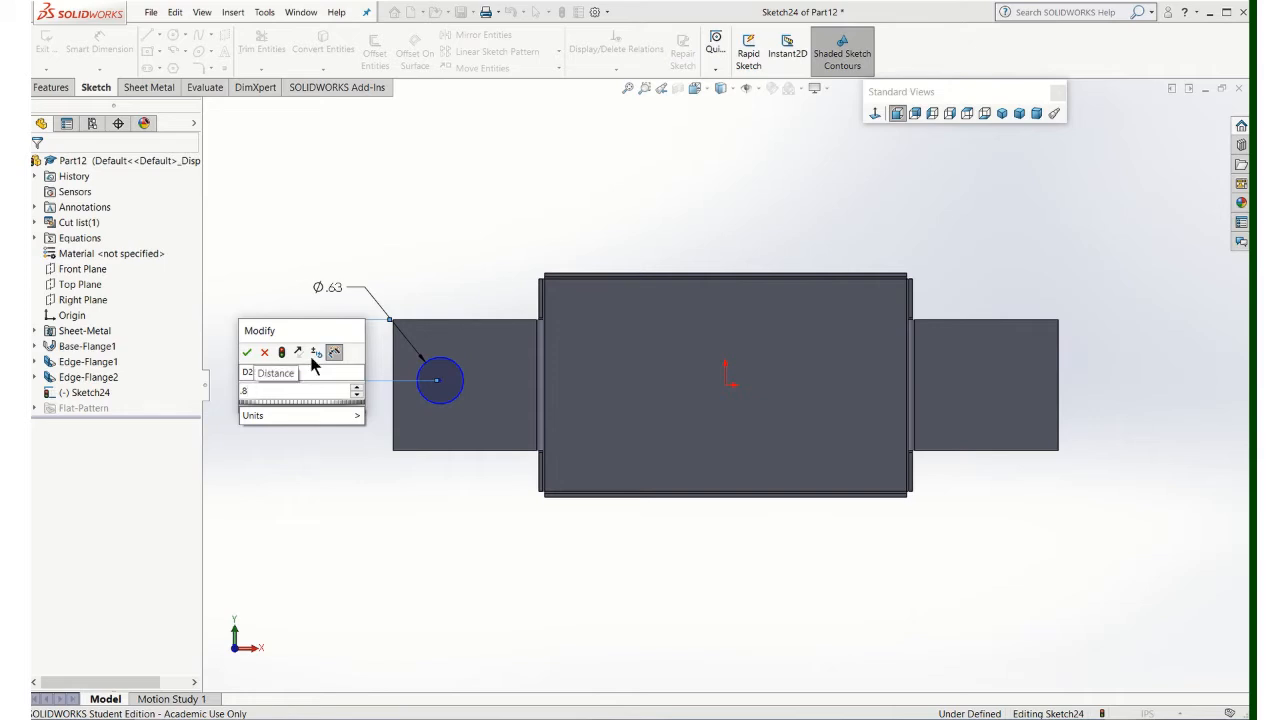
key(Return)
Dimension the distance from the flange's outer end edge to the circle's center as 0.75 in, and finish the sketch.
click(397, 425)
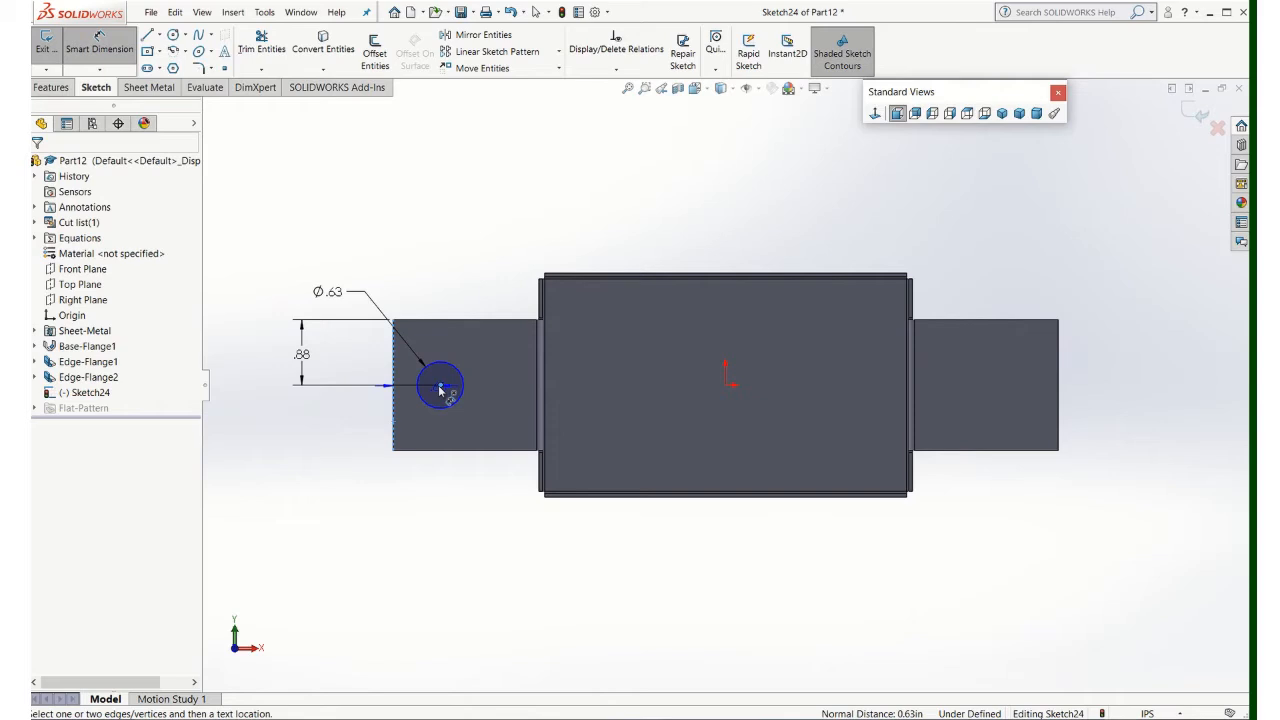
click(439, 386)
click(412, 270)
text(.75)
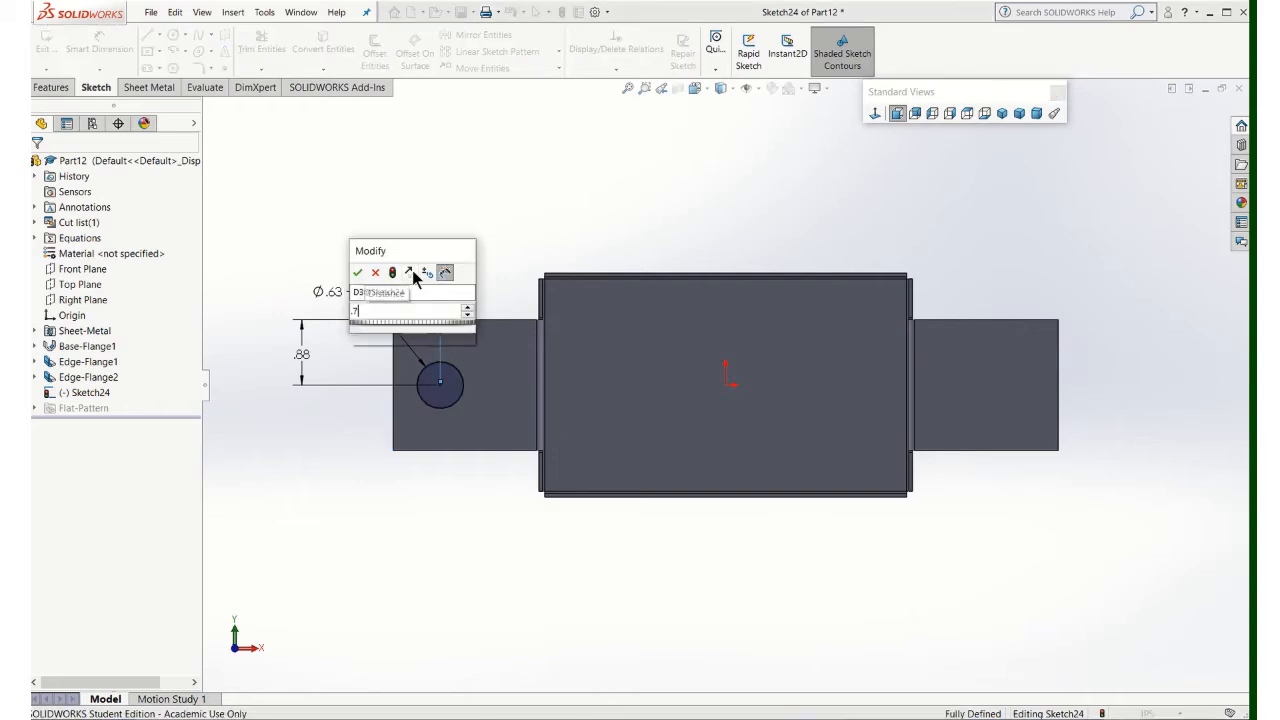
key(Return)
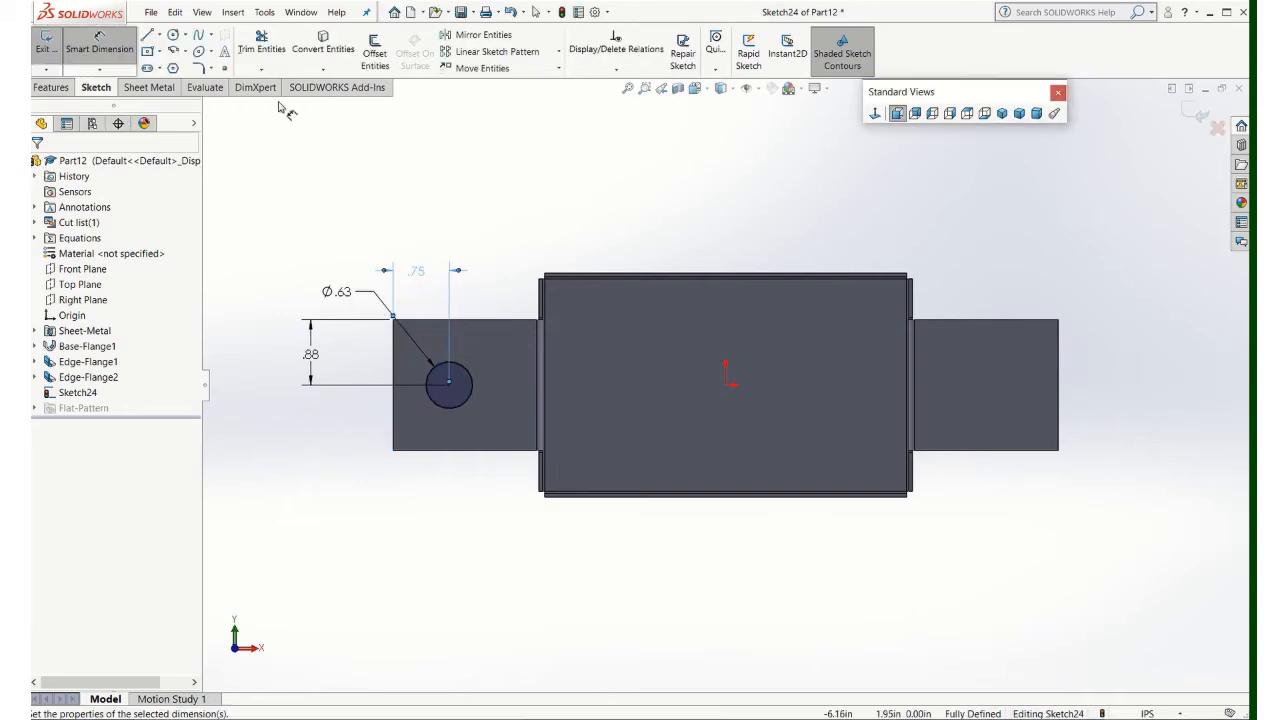
click(1189, 119)
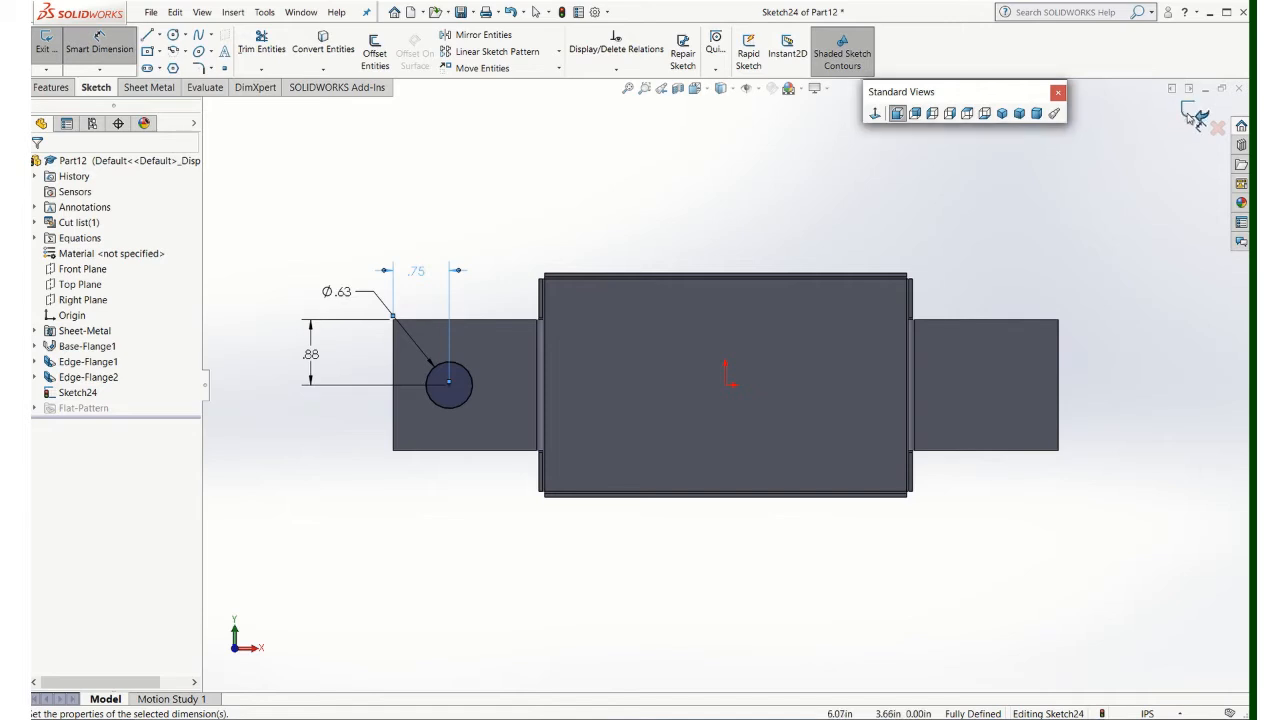
Cut the circle through the mounting flange with an Extruded Cut using the Up To Next end condition.
click(52, 87)
click(249, 50)
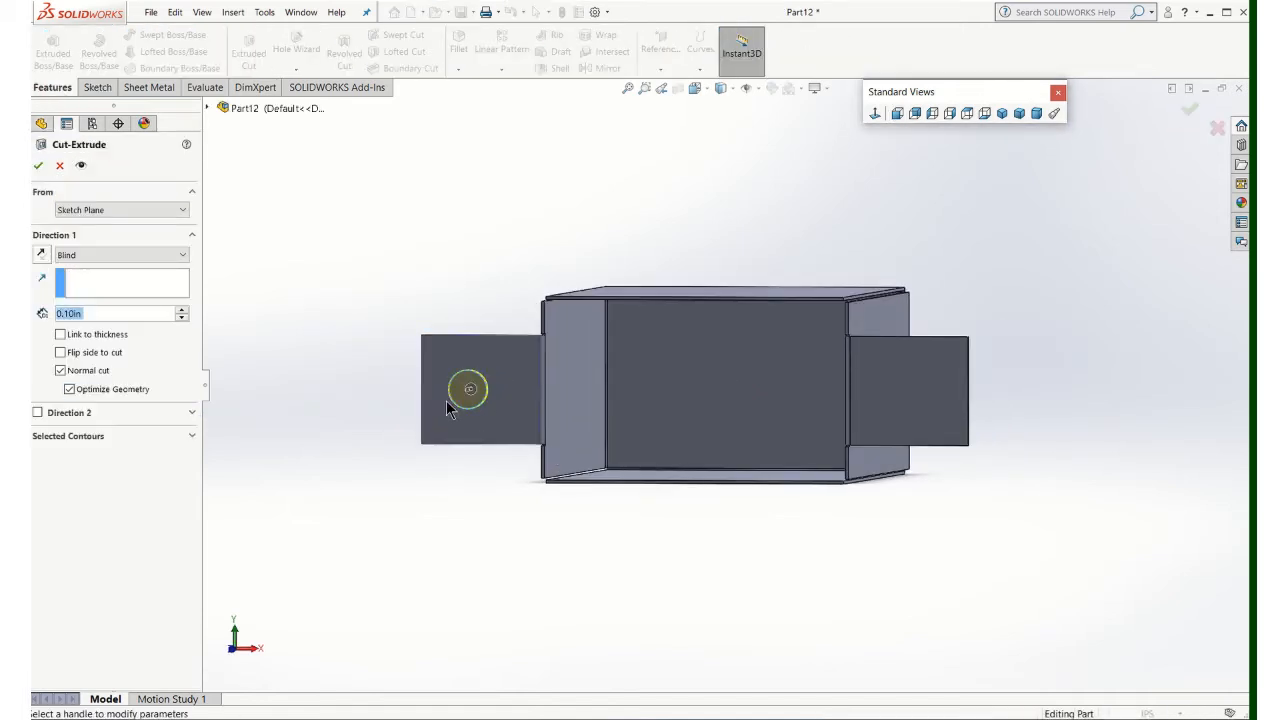
click(166, 254)
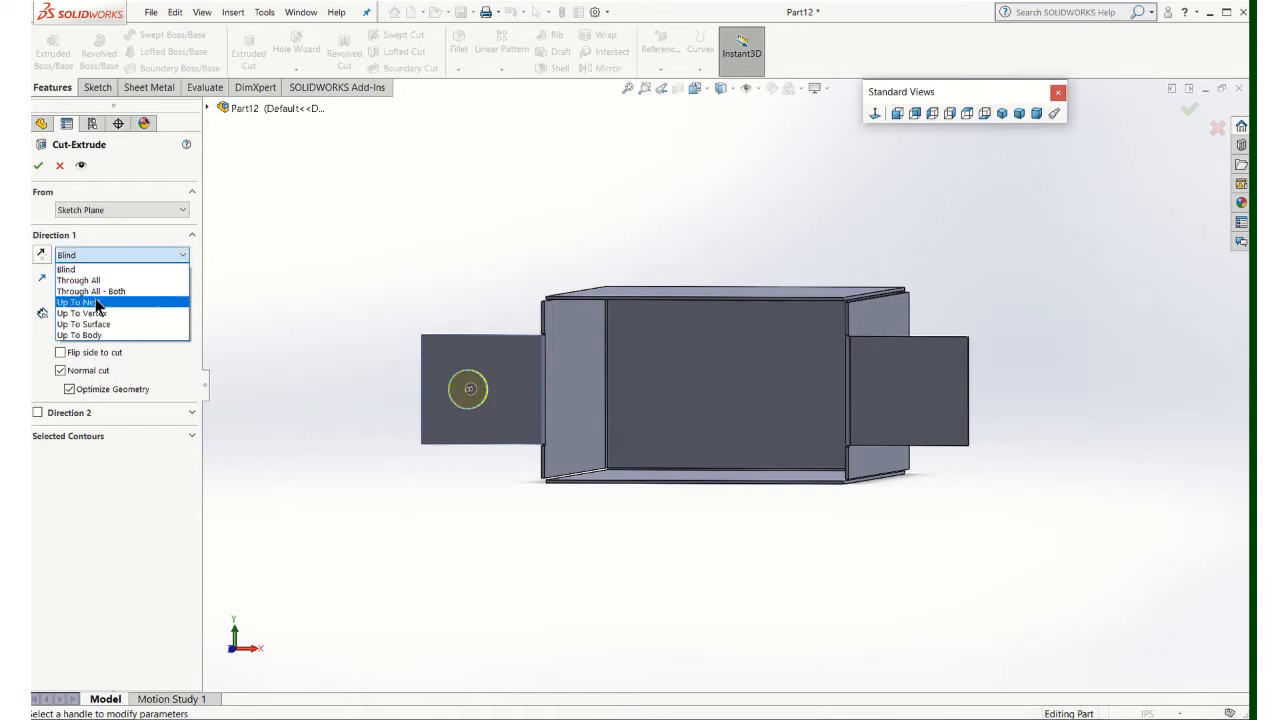
click(95, 298)
click(38, 165)
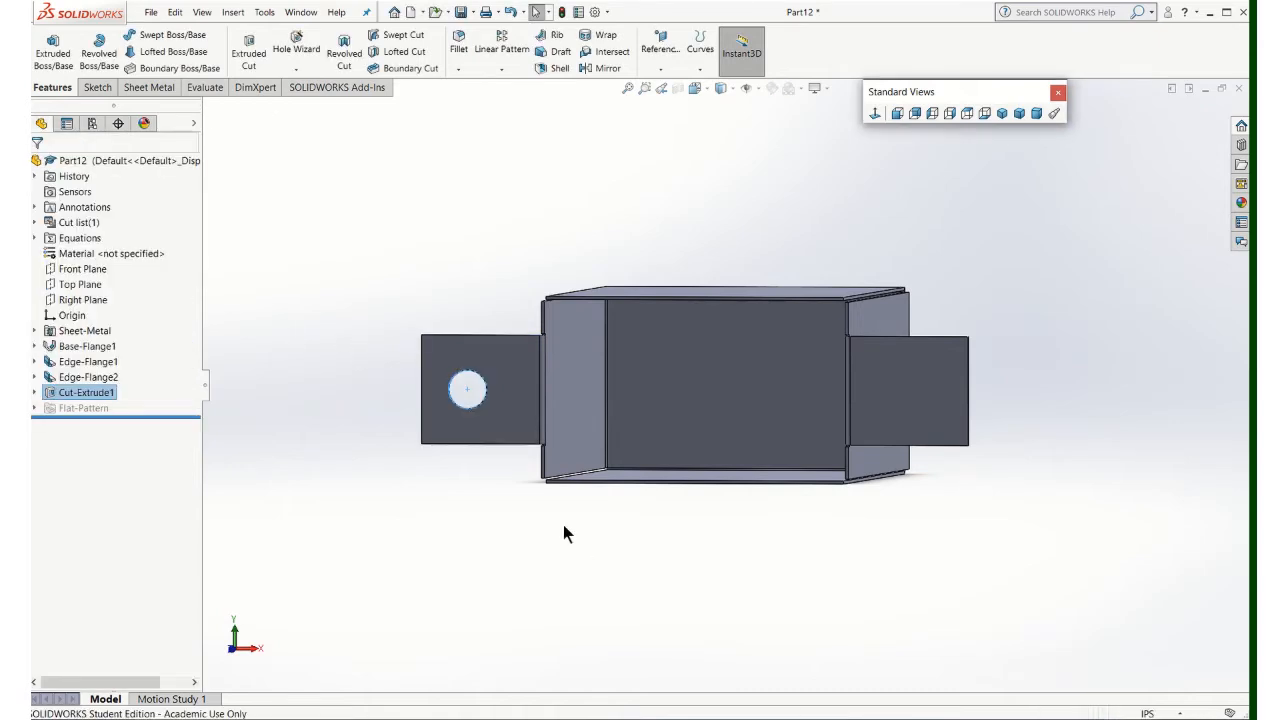
Create a reference plane midway between the box's two flanged side walls, using their faces as references.
scroll(876, 430, down, 2)
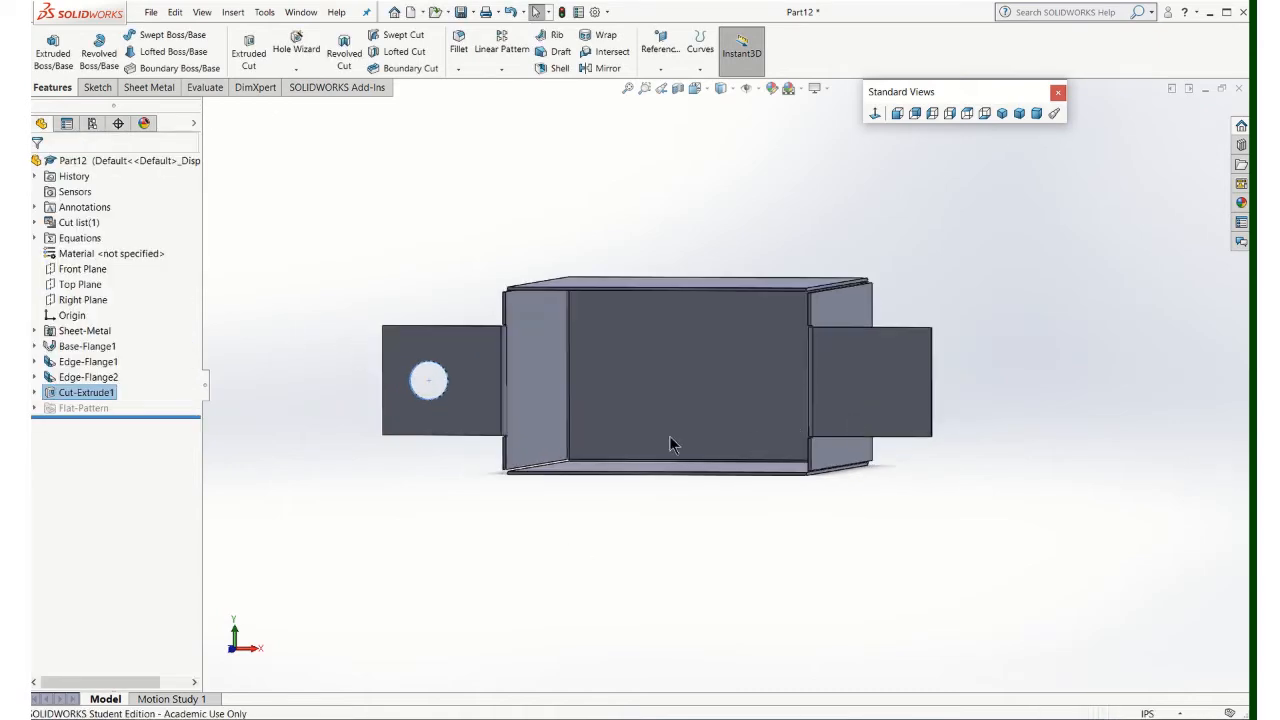
click(660, 66)
click(665, 86)
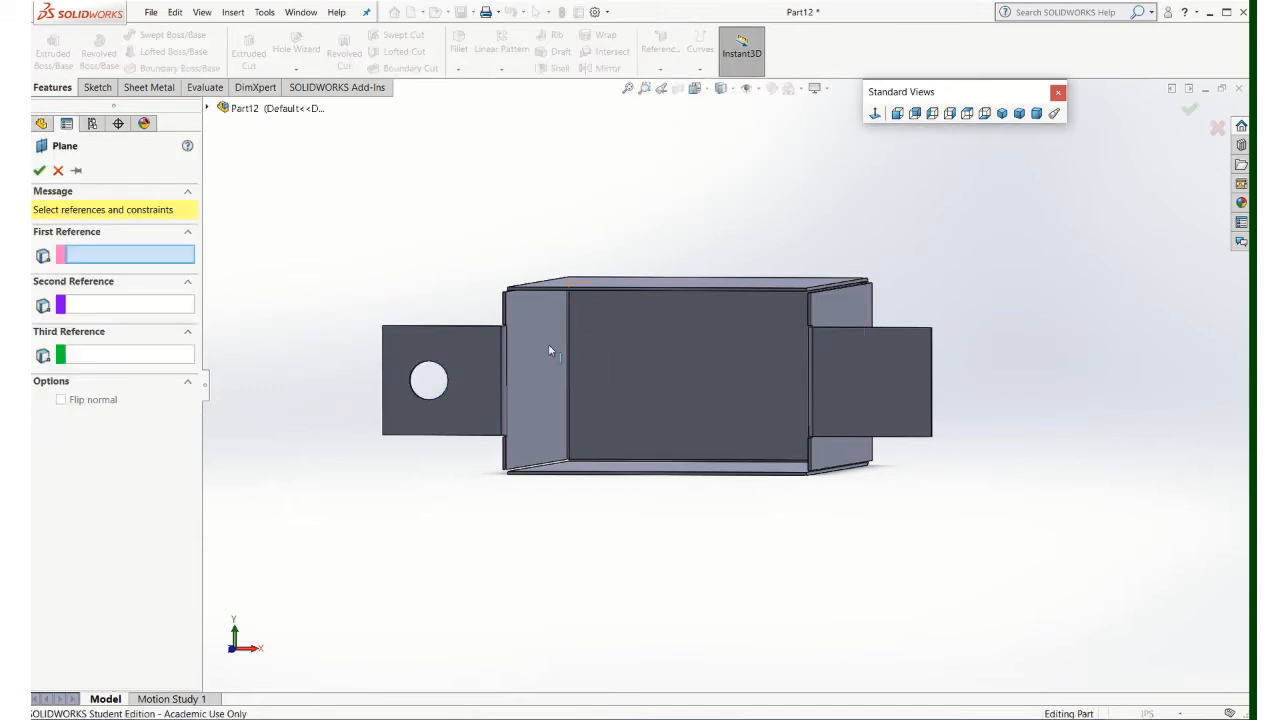
click(545, 345)
middle_drag(709, 209, 897, 317)
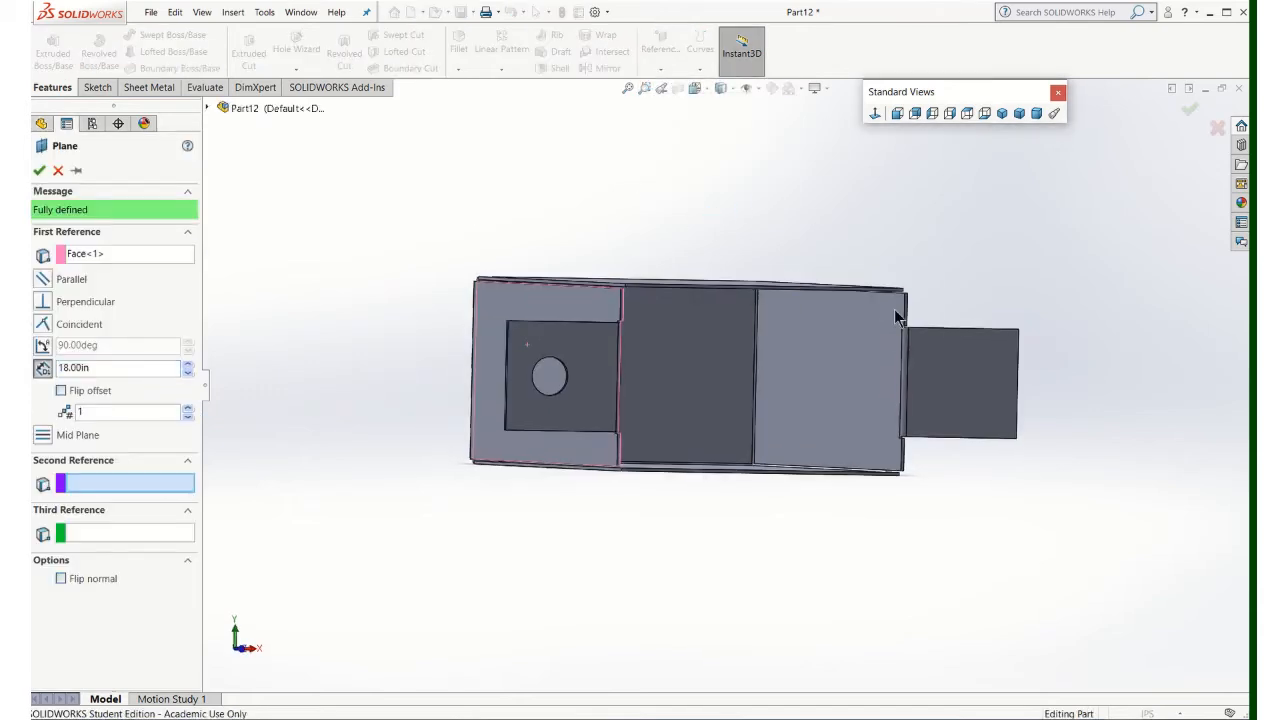
click(866, 357)
middle_drag(734, 263, 674, 197)
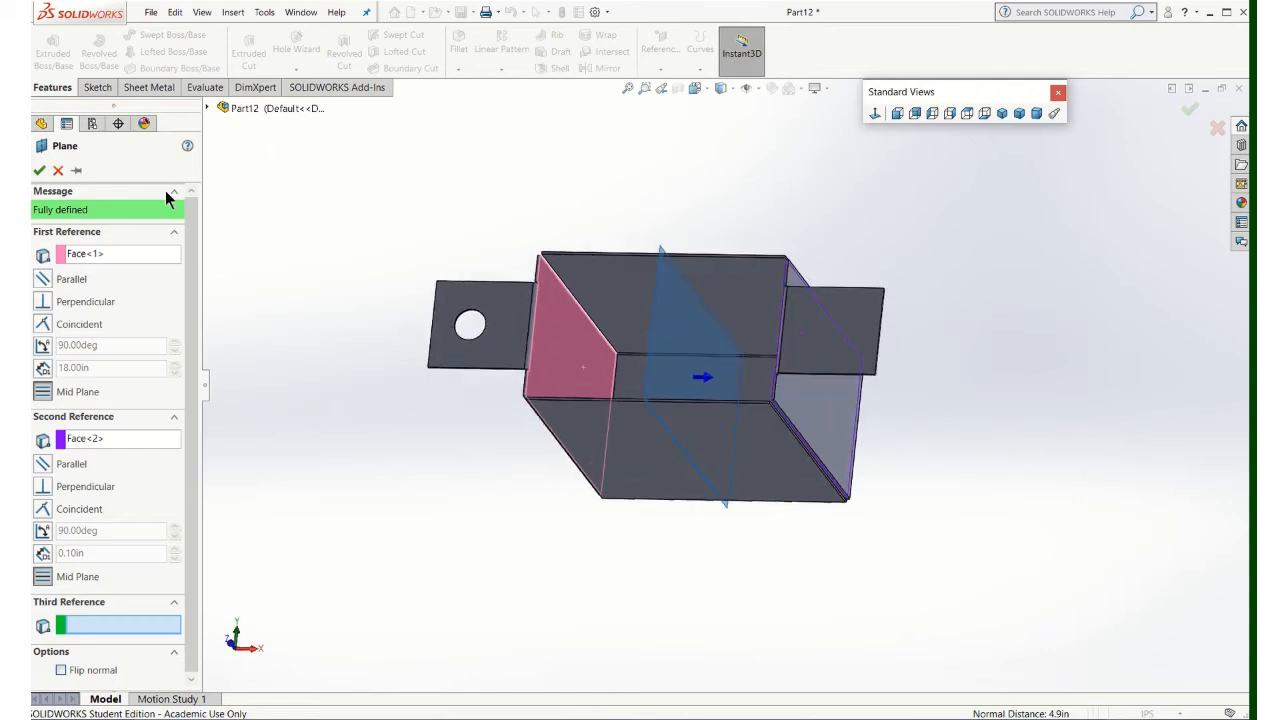
click(40, 170)
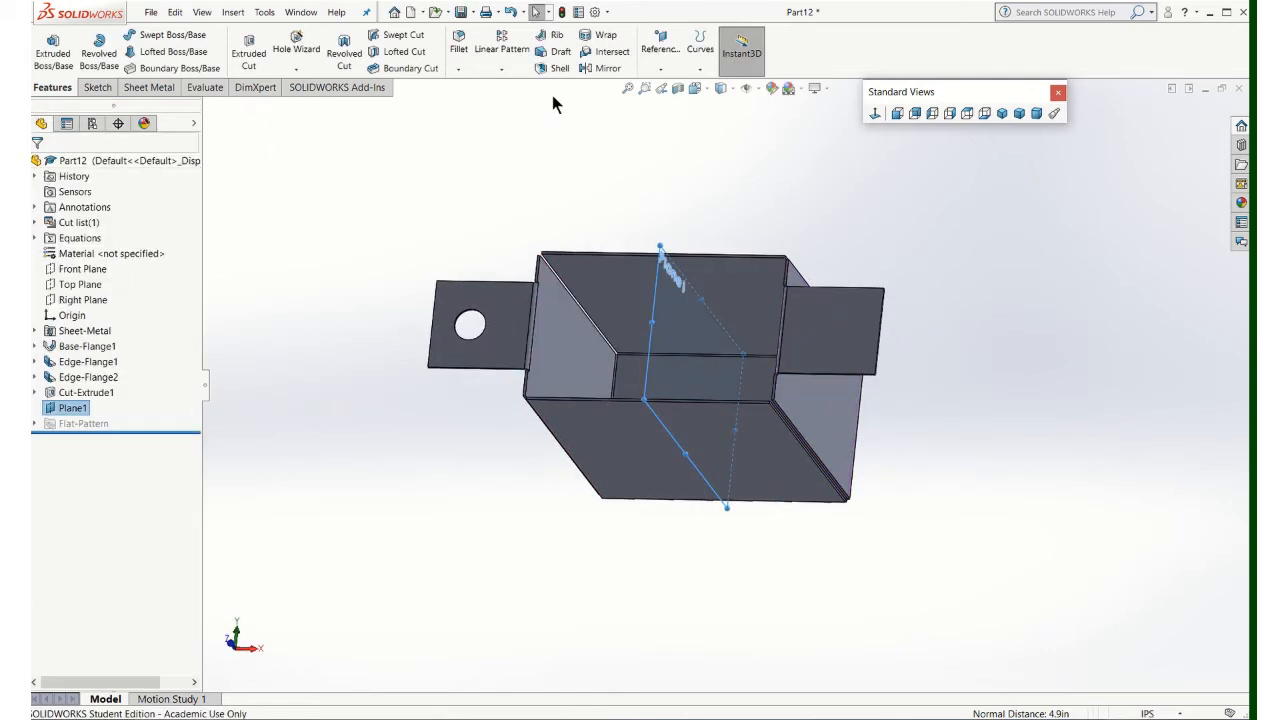
Mirror the flange's circular hole cut about the new mid plane onto the opposite mounting flange.
click(599, 68)
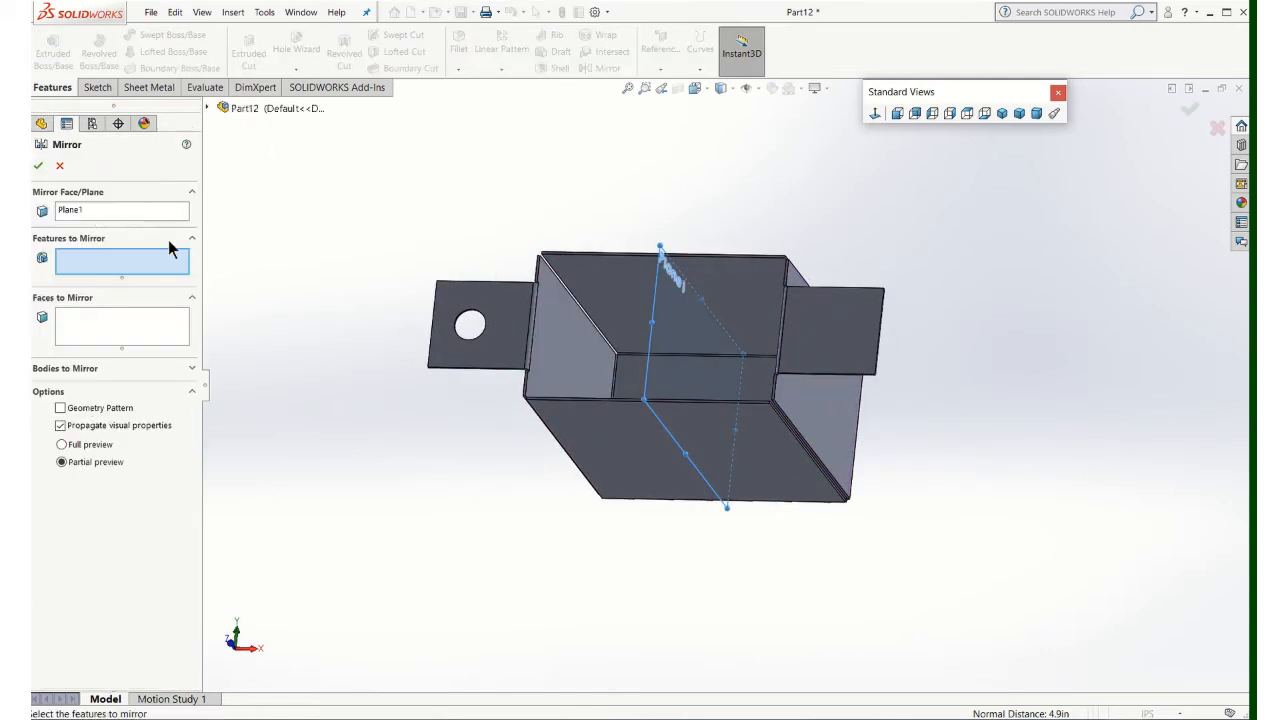
scroll(480, 326, up, 5)
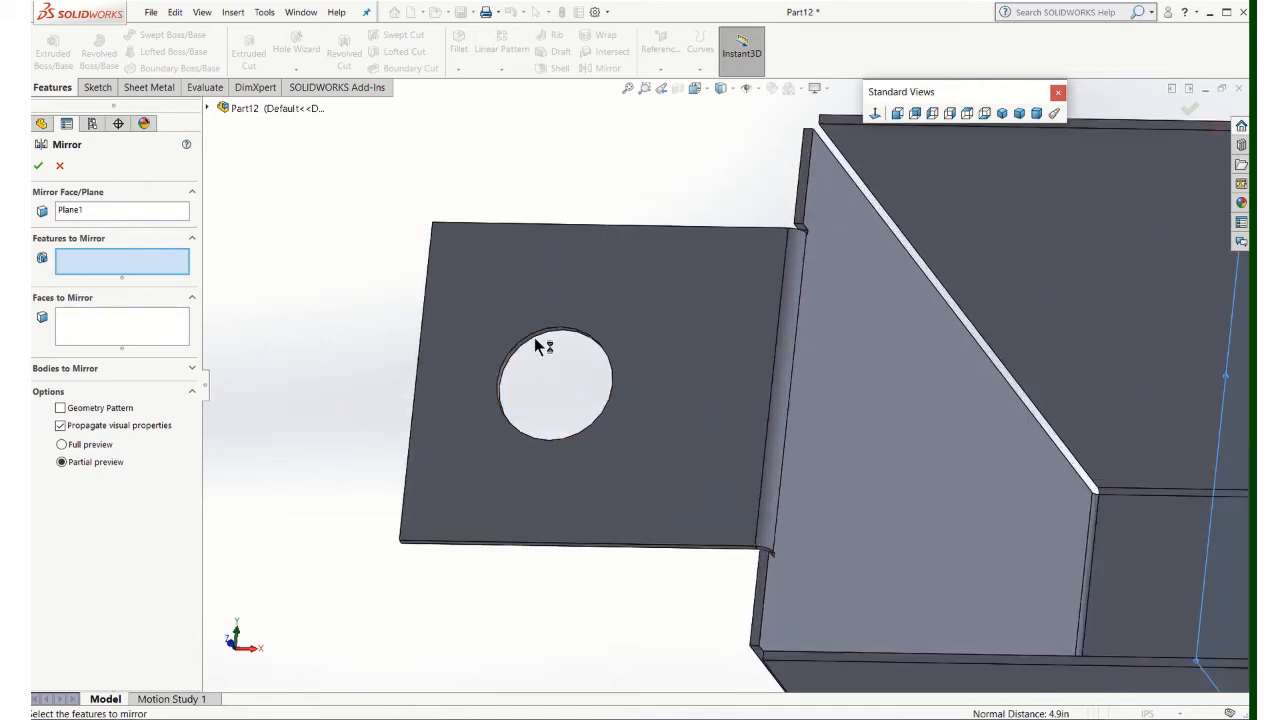
click(546, 344)
scroll(586, 326, down, 5)
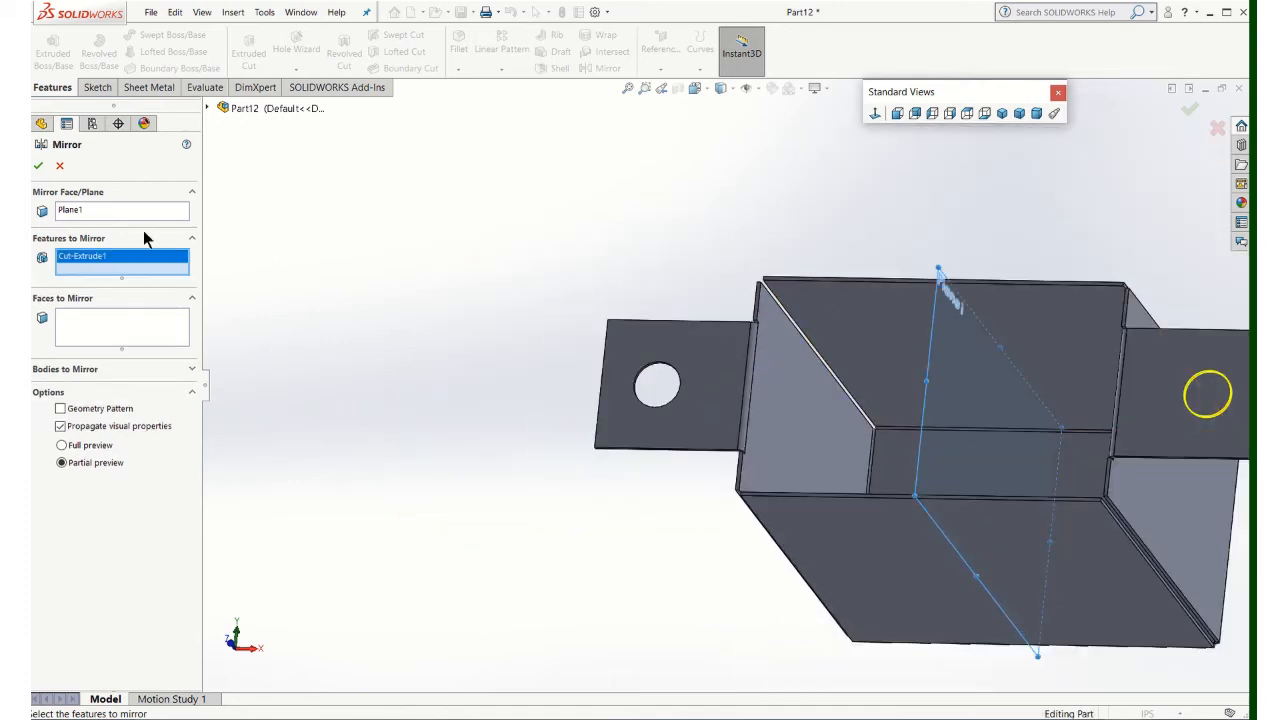
click(38, 166)
Break the outer corners of both mounting flanges with 0.25 in chamfers using Break-Corner.
scroll(860, 360, up, 3)
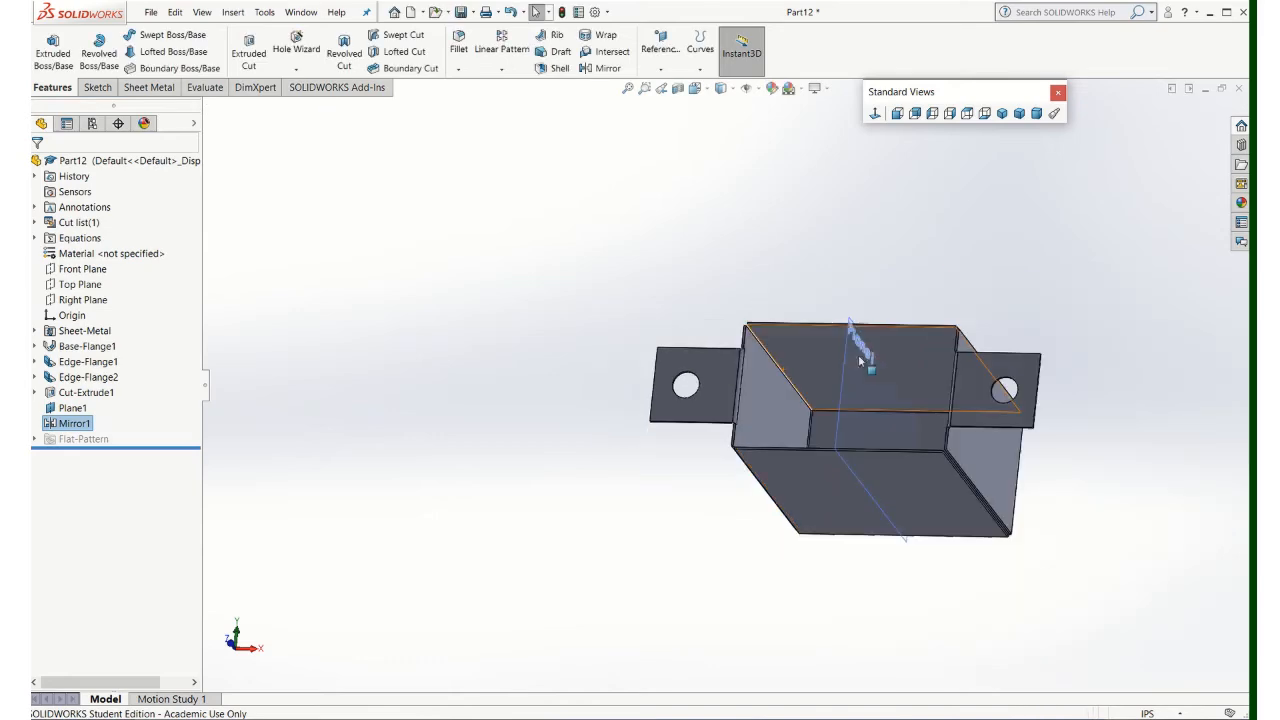
scroll(870, 356, down, 4)
middle_drag(872, 356, 800, 355)
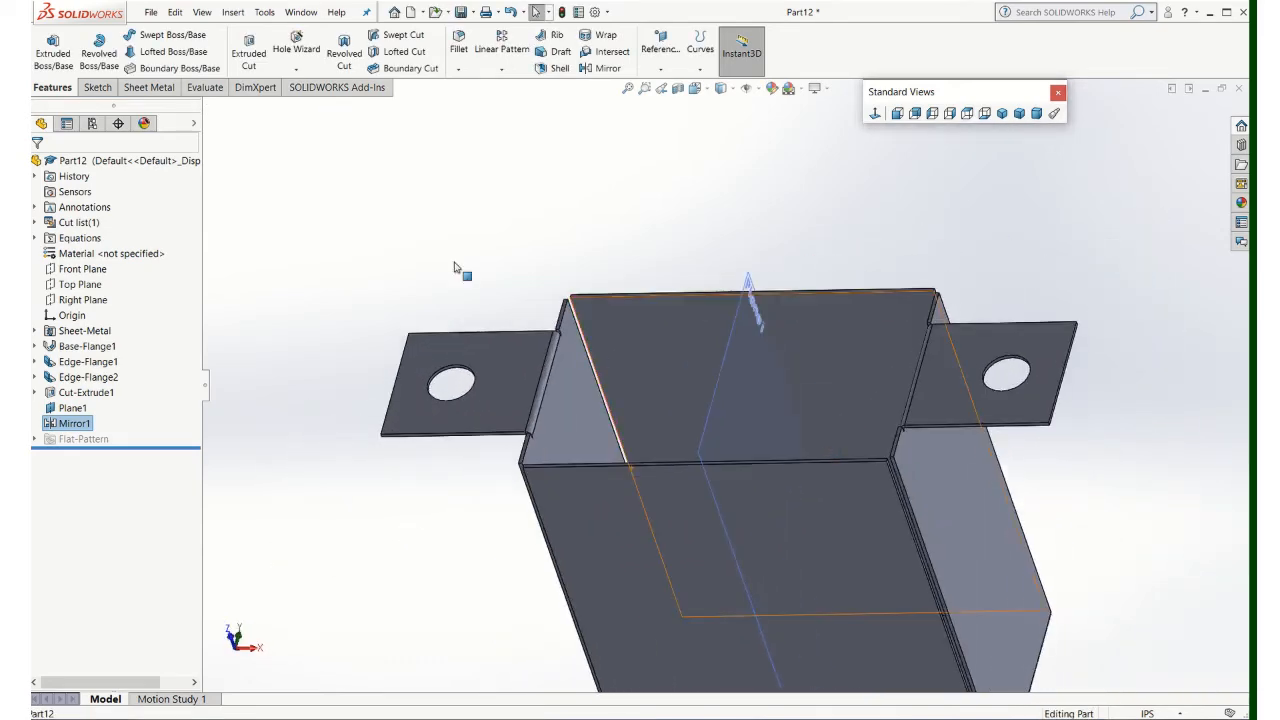
click(448, 165)
click(169, 90)
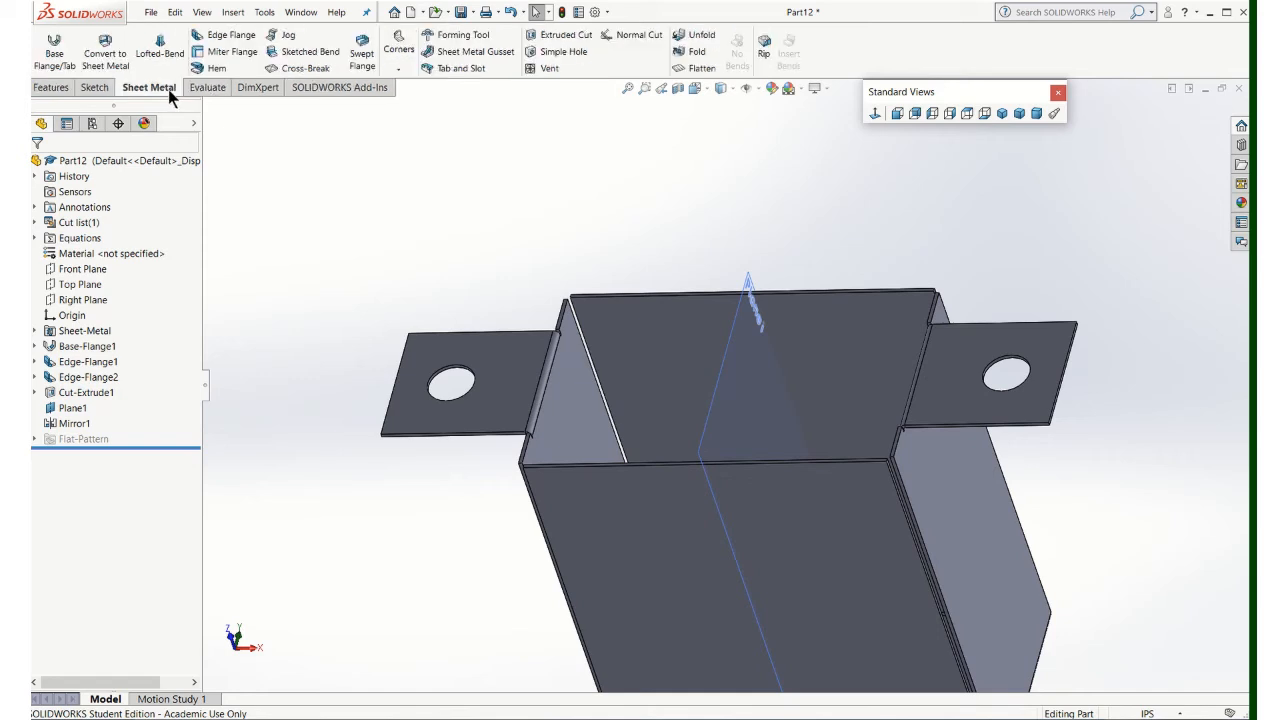
click(395, 74)
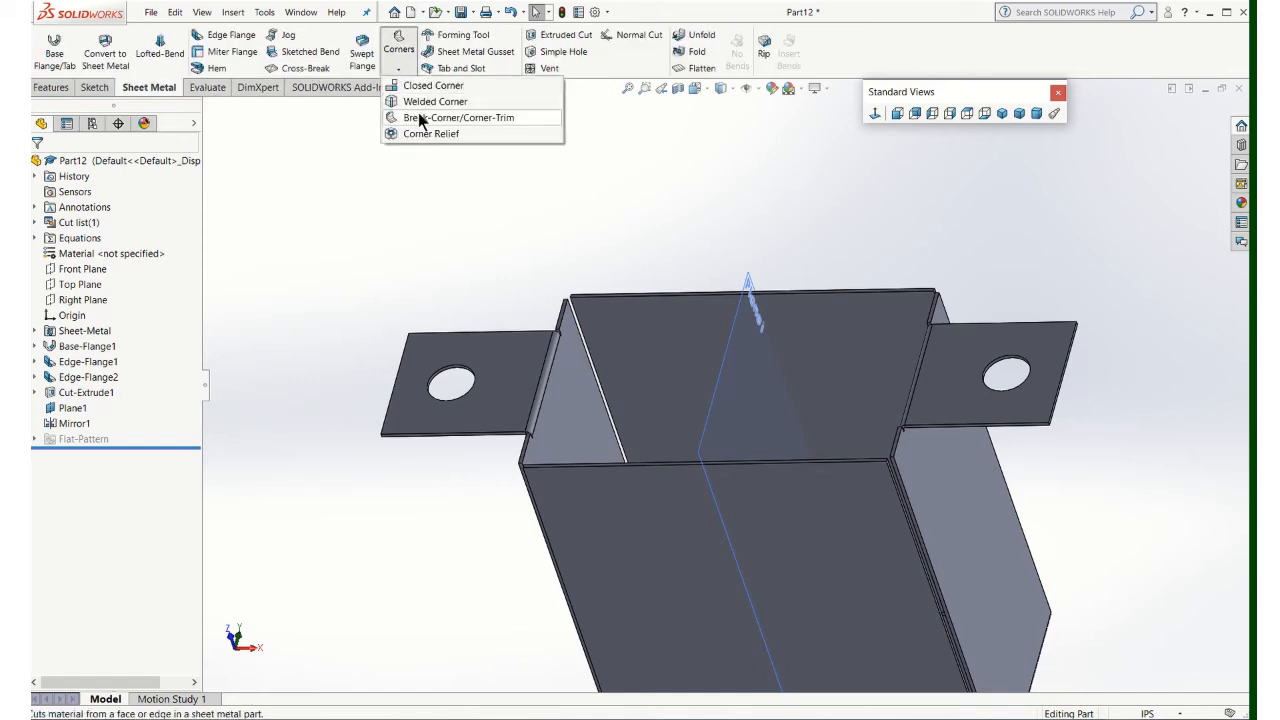
click(421, 117)
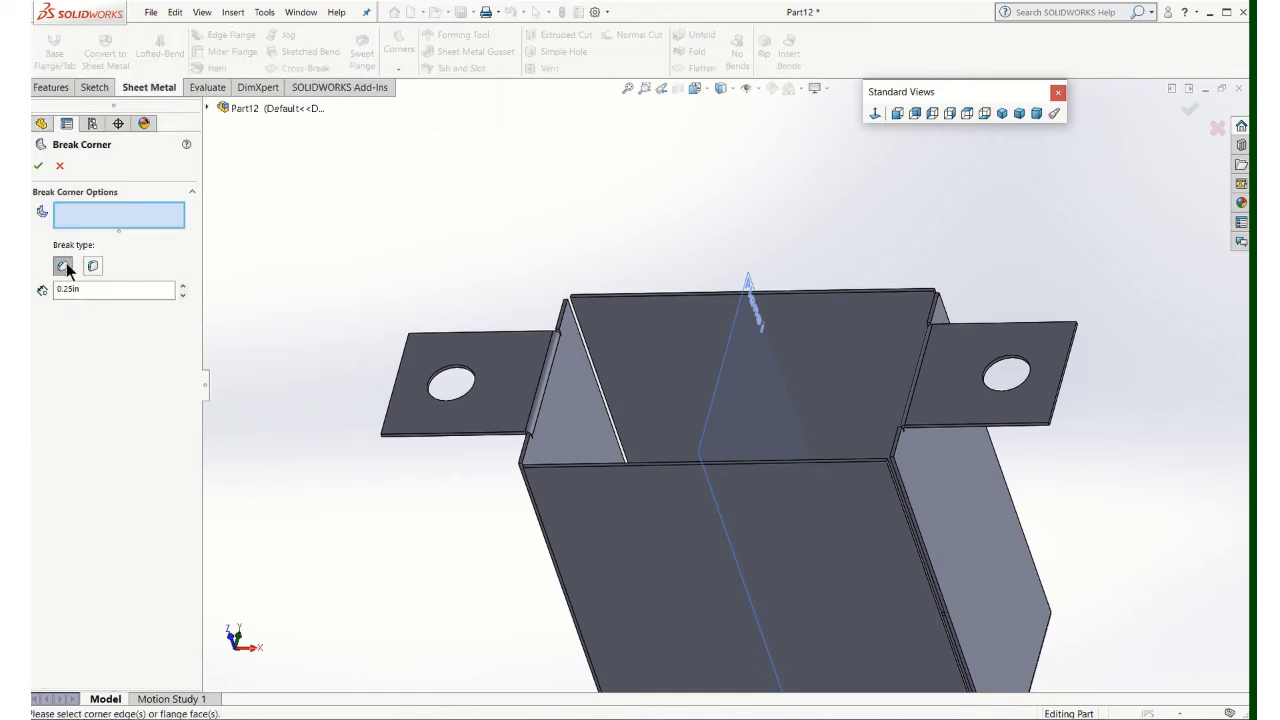
click(420, 356)
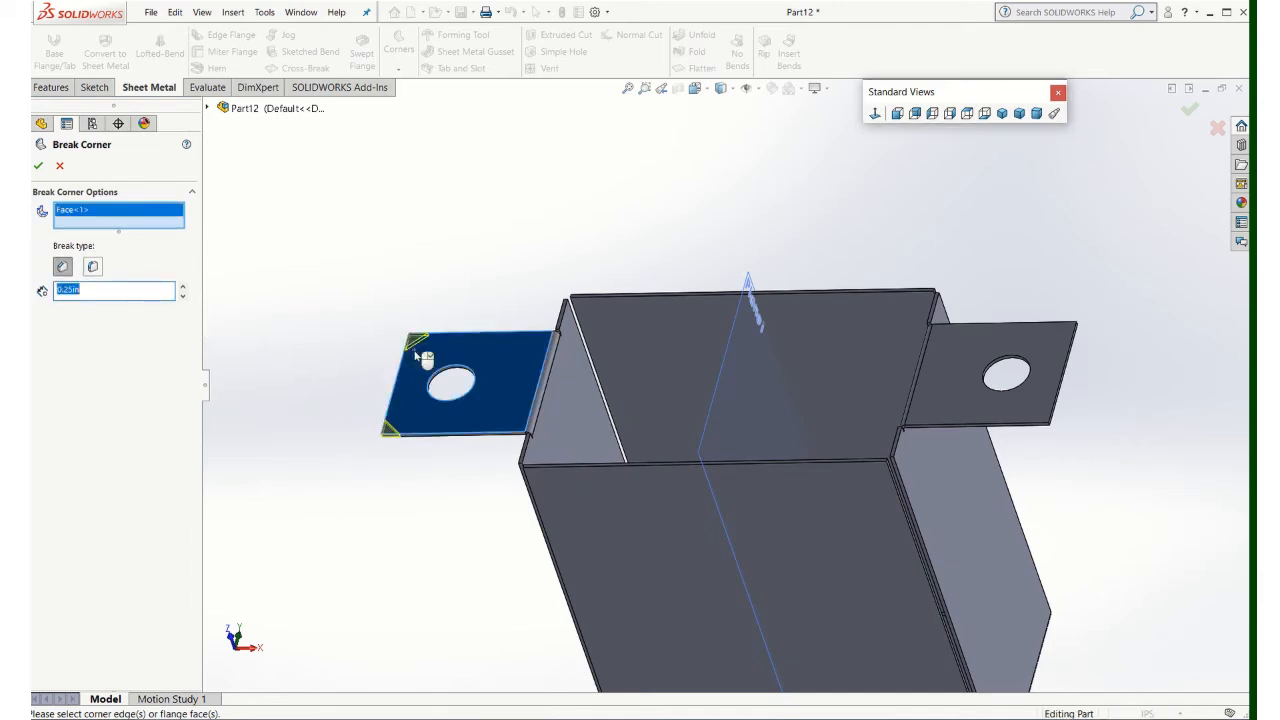
click(1000, 358)
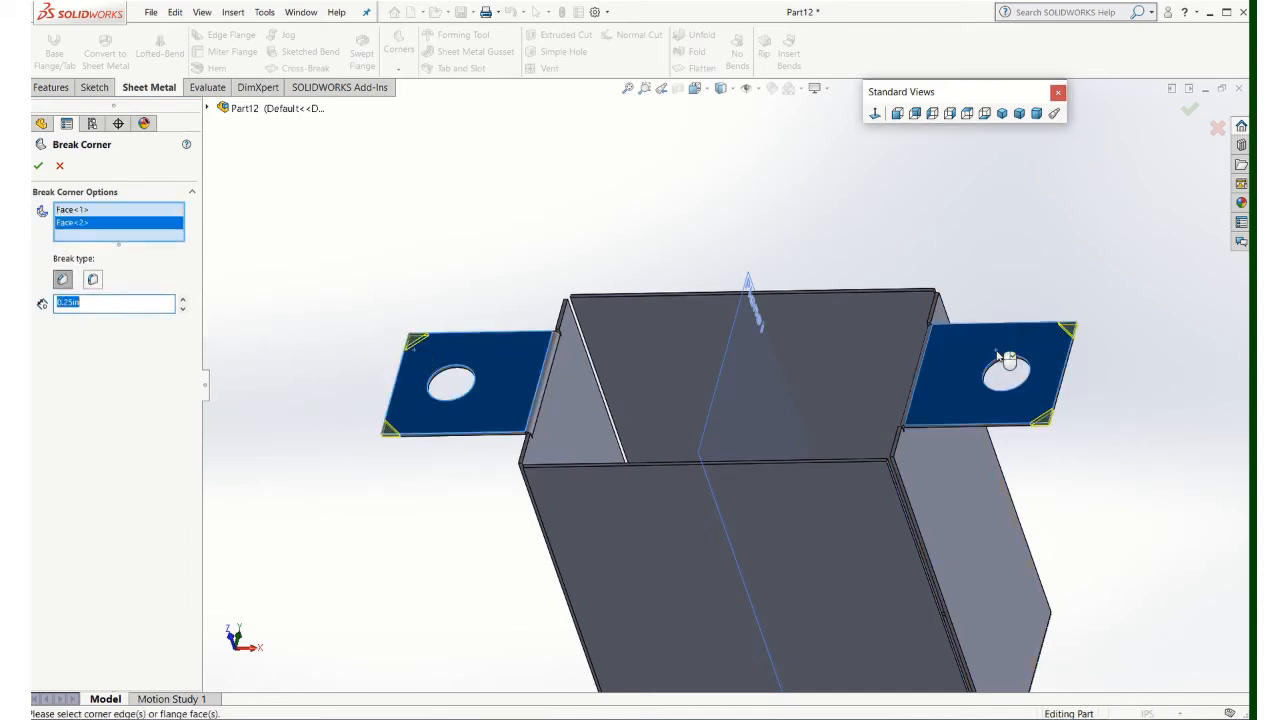
click(40, 167)
Hide the reference plane used for mirroring the hole.
middle_drag(694, 551, 703, 525)
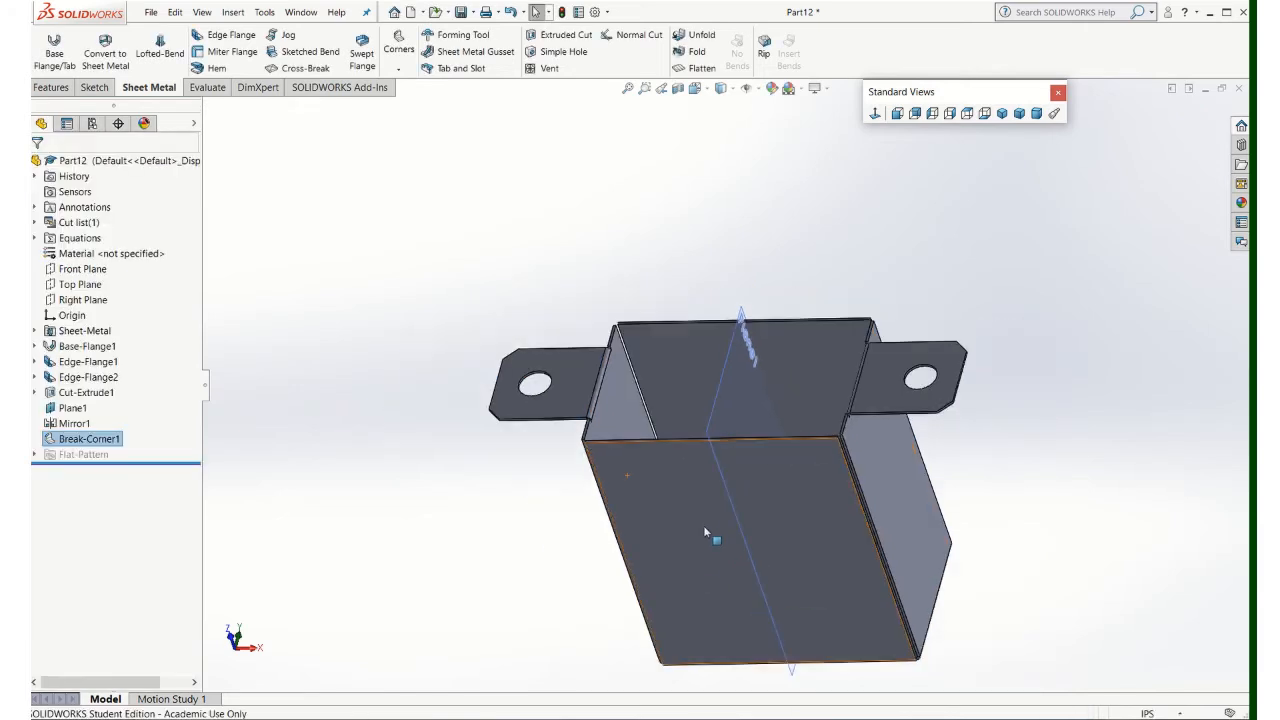
right_click(68, 408)
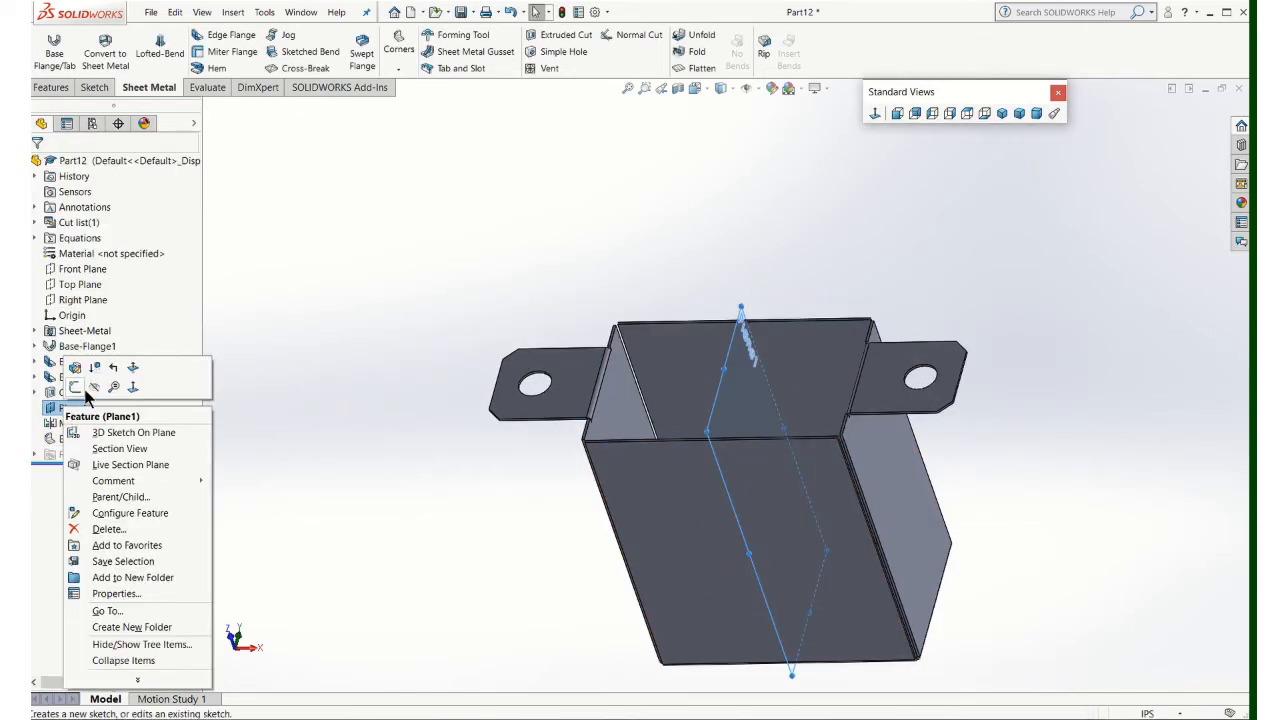
click(94, 387)
On the outer face of the box's front wall, sketch two circles side by side, about 1.38 in and 1.76 in in diameter.
mouse_move(331, 457)
middle_down()
mouse_move(380, 380)
mouse_move(714, 557)
mouse_move(690, 530)
mouse_move(702, 517)
mouse_move(650, 505)
middle_up()
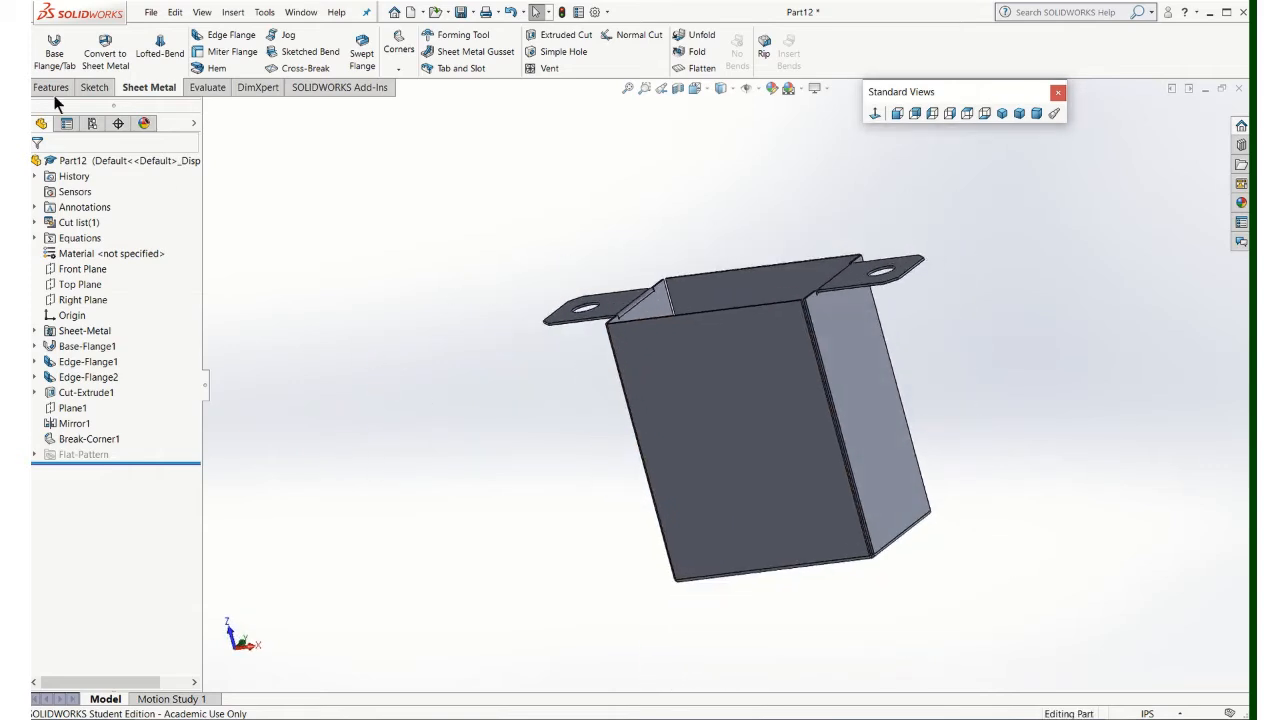
click(92, 87)
click(45, 40)
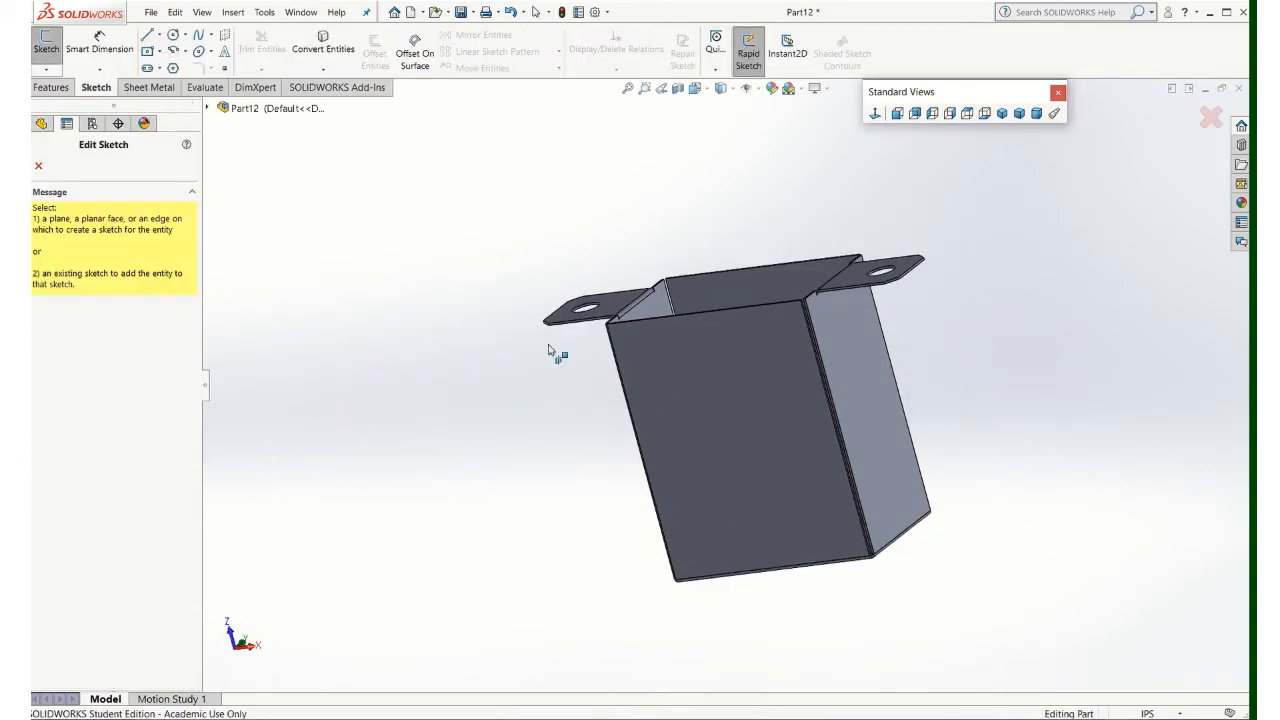
click(718, 406)
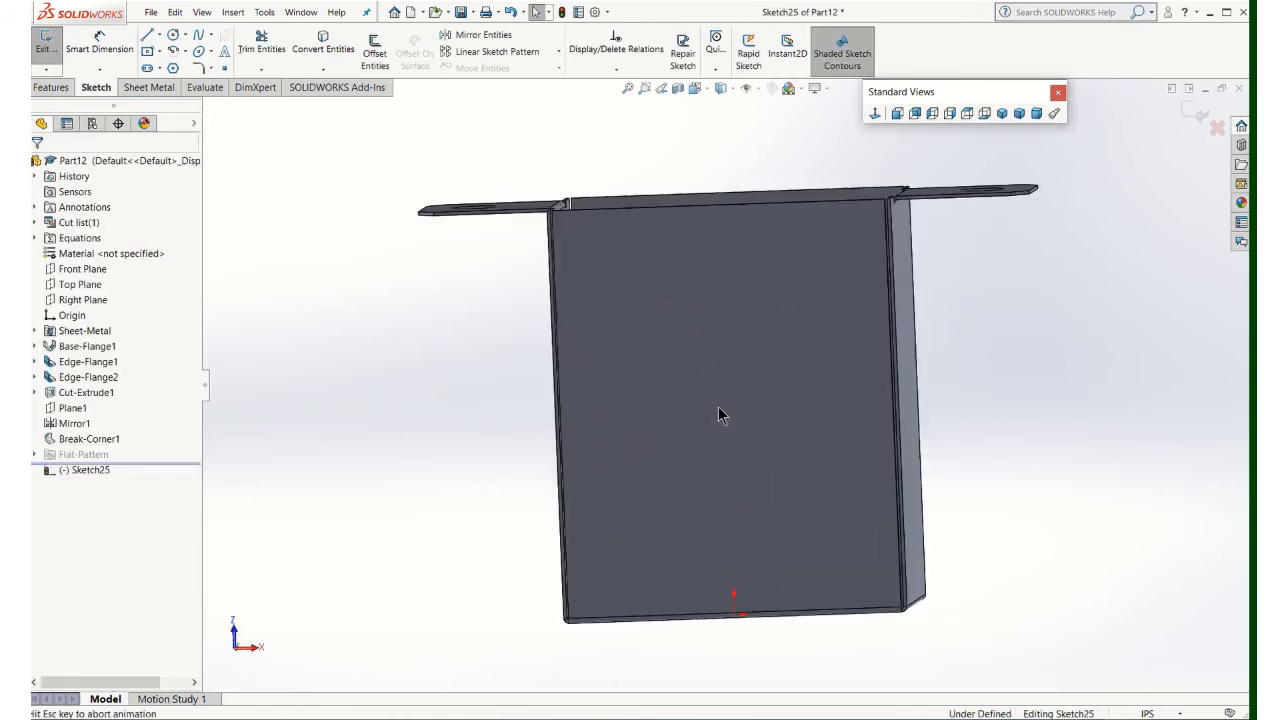
click(173, 37)
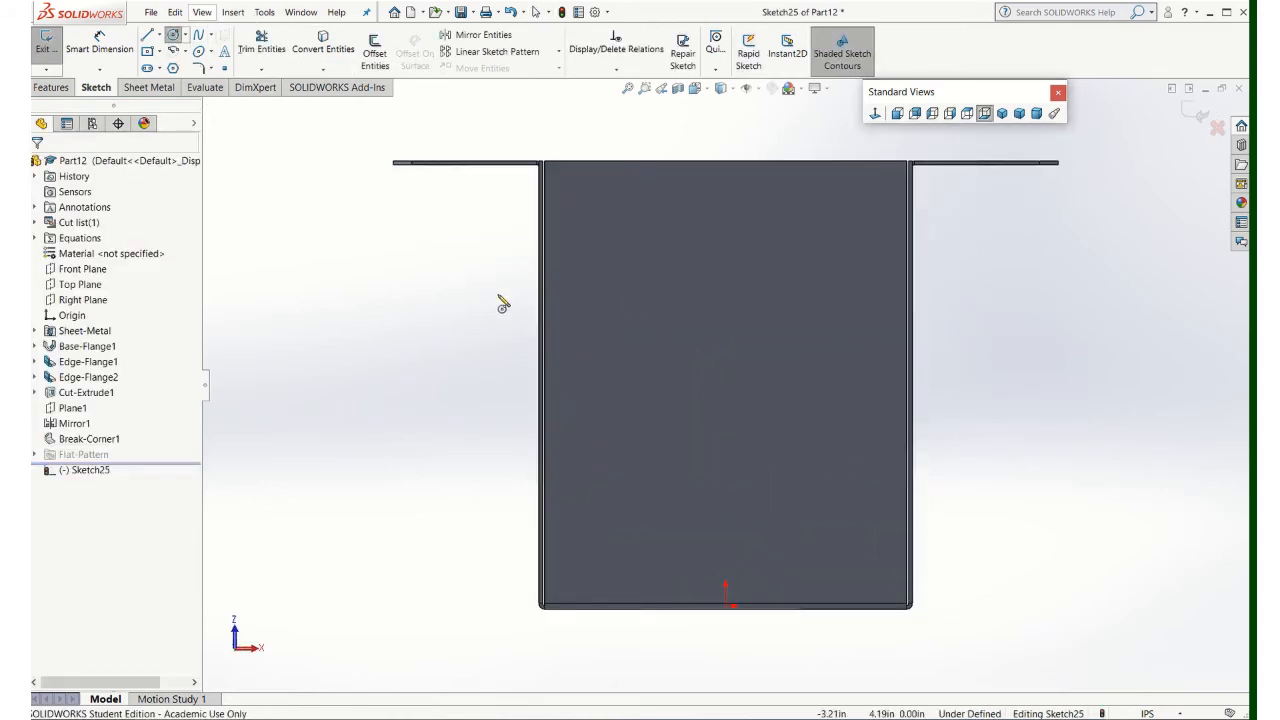
click(616, 386)
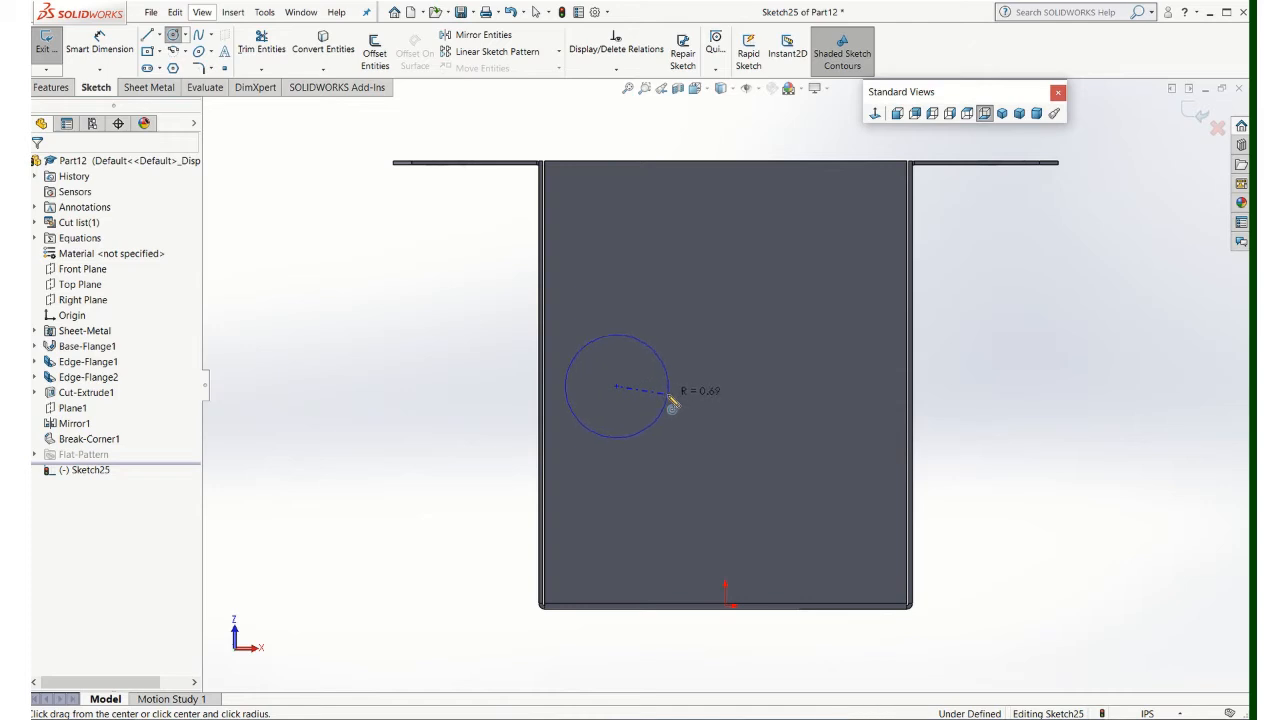
click(668, 390)
click(792, 395)
click(855, 410)
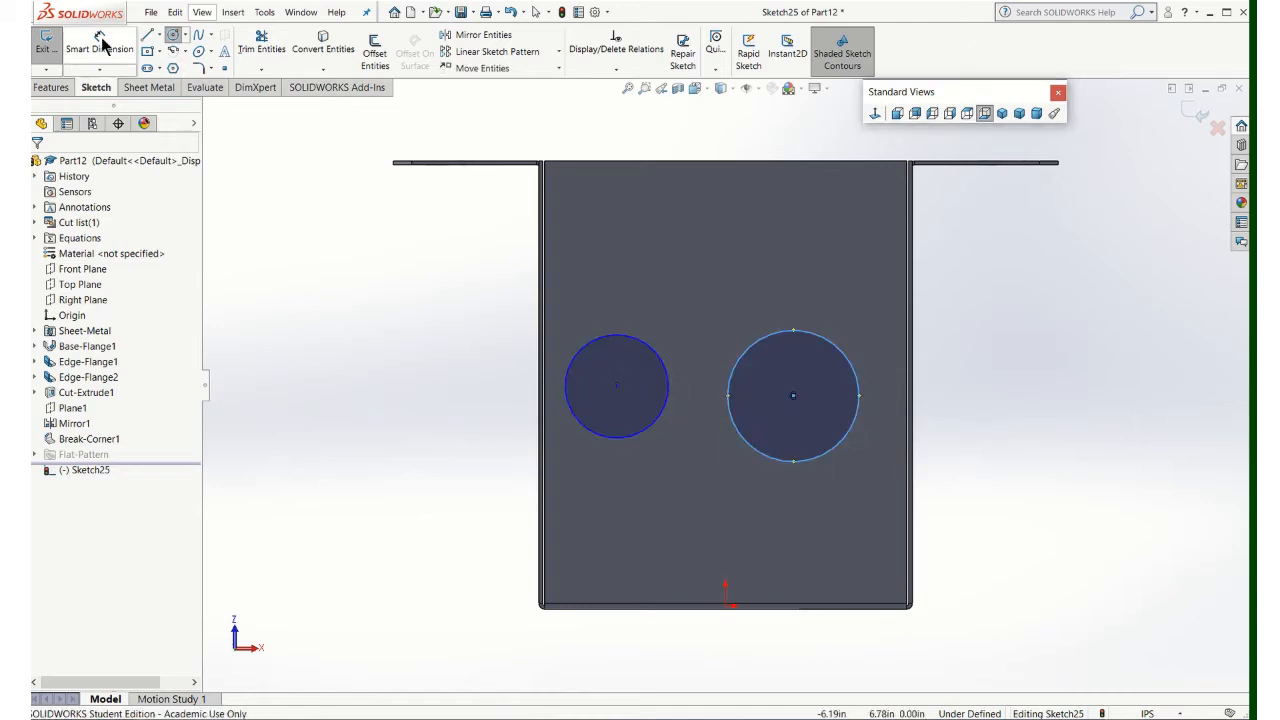
Dimension the right circle's diameter as 1.875 in.
click(100, 42)
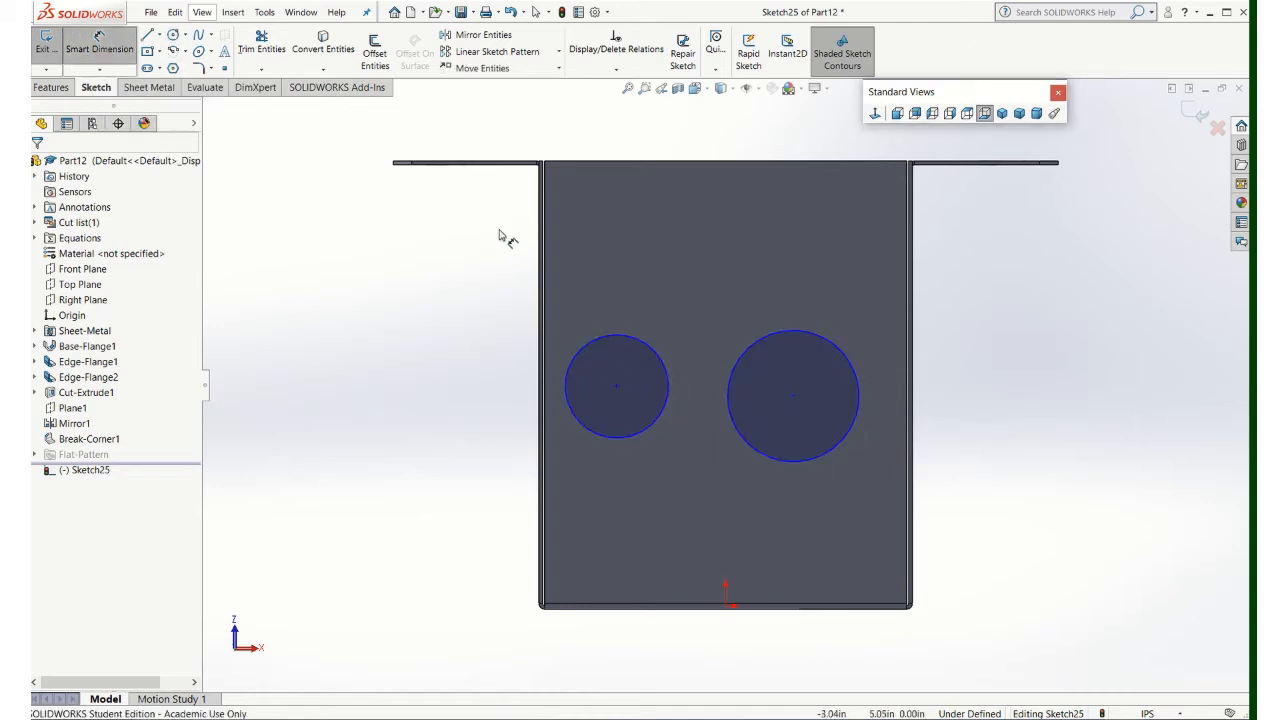
click(868, 344)
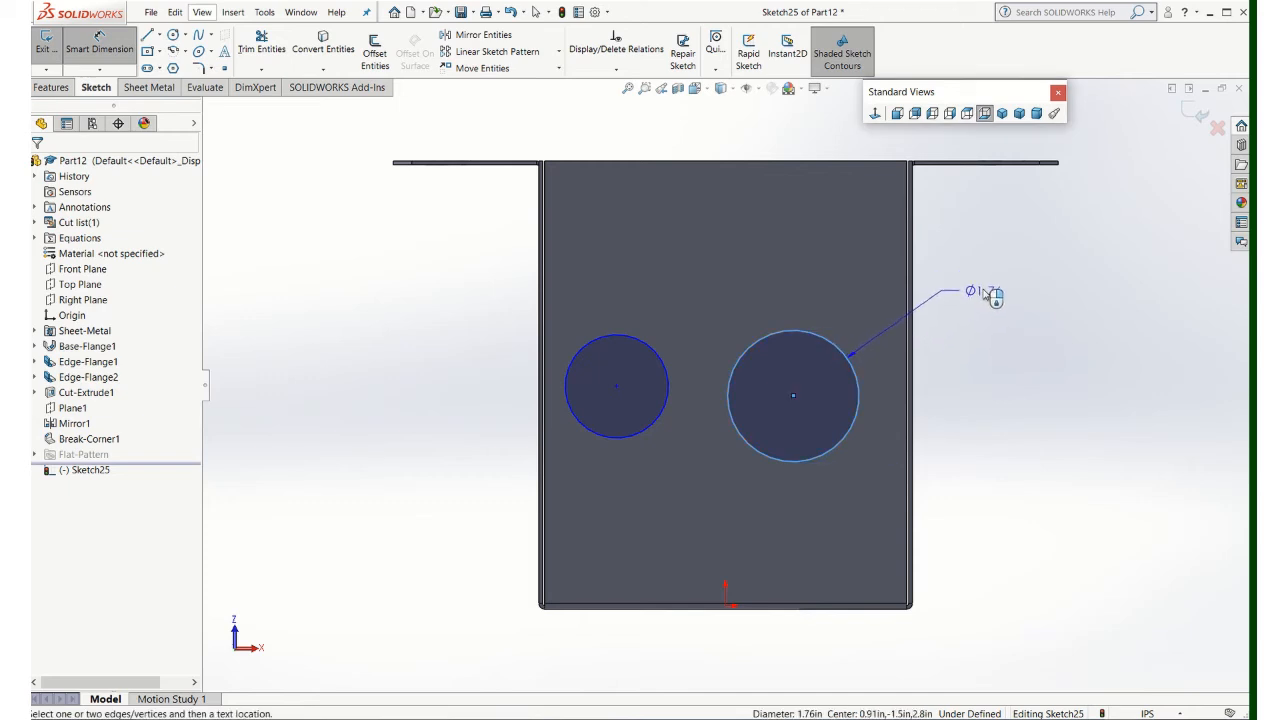
click(985, 290)
click(980, 285)
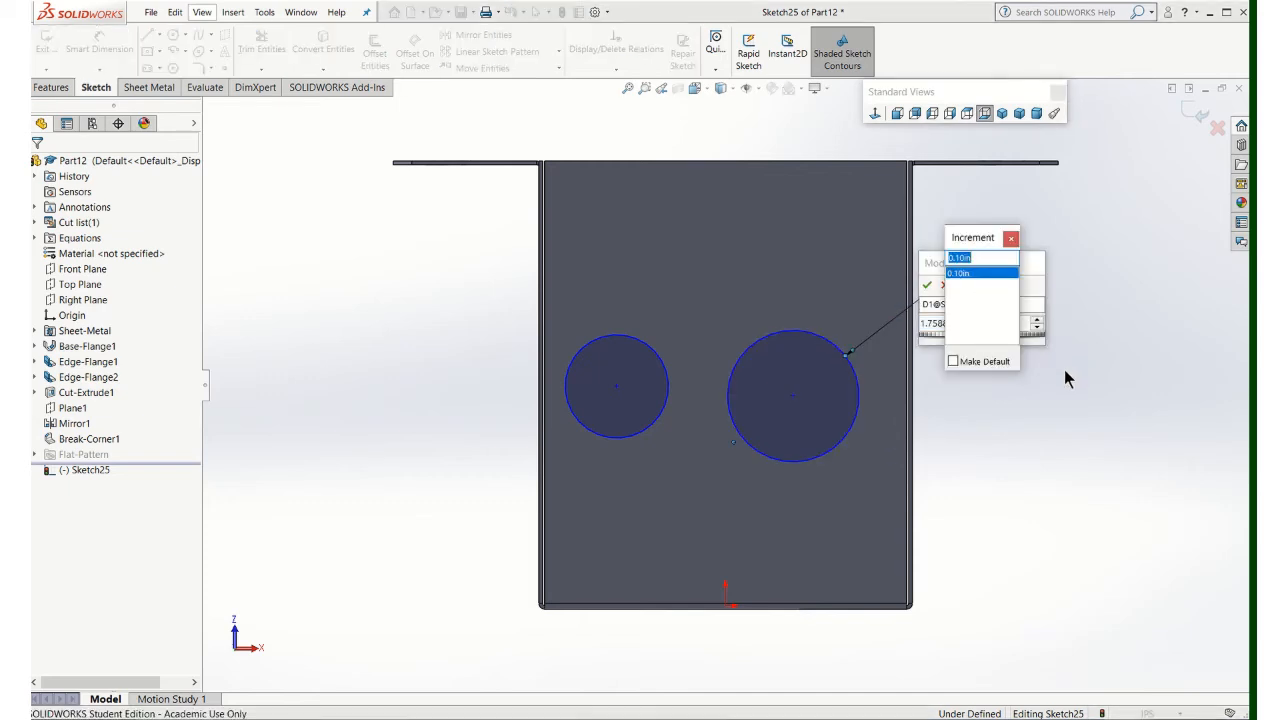
click(1012, 238)
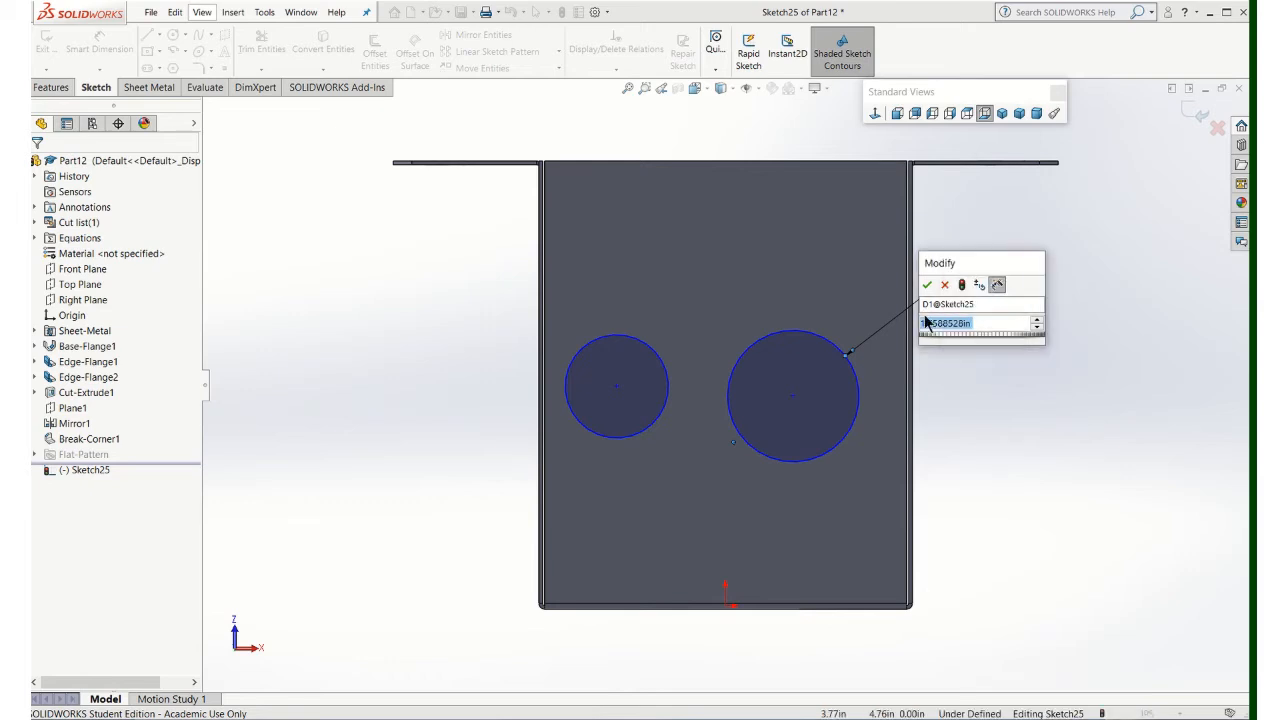
text(1.88)
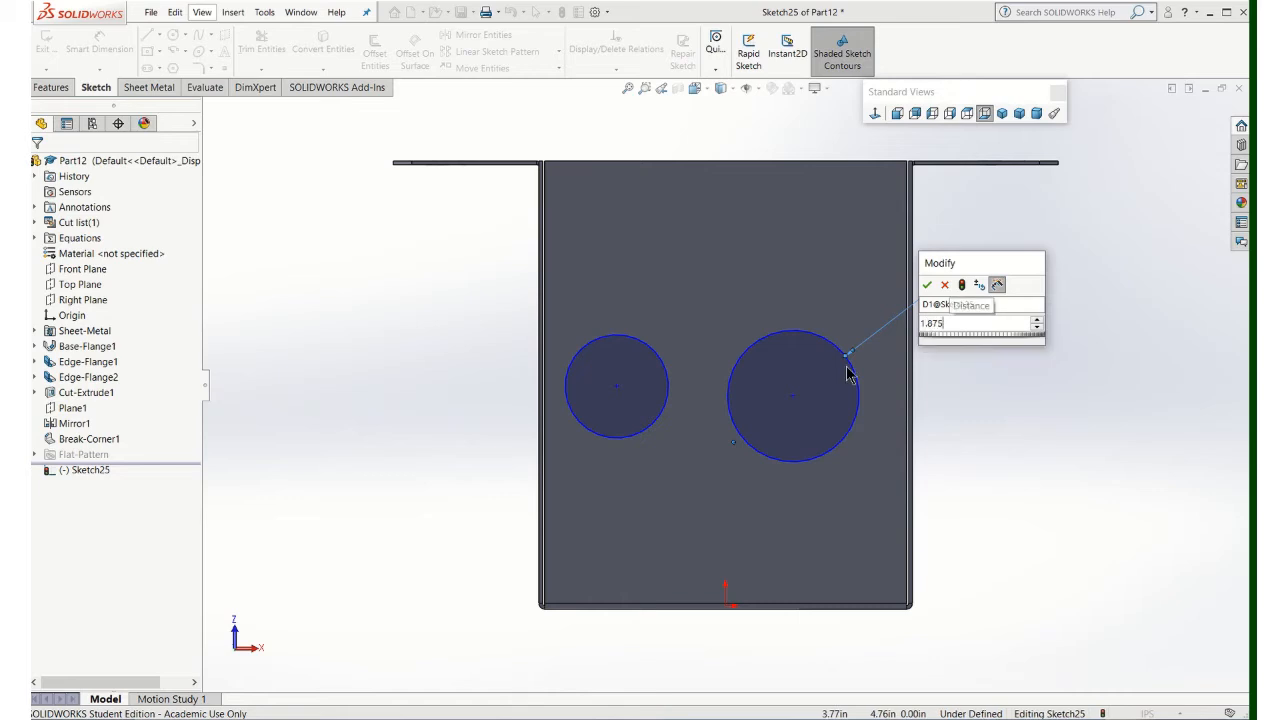
key(Return)
Dimension the left circle's diameter as 1.875 in.
click(604, 342)
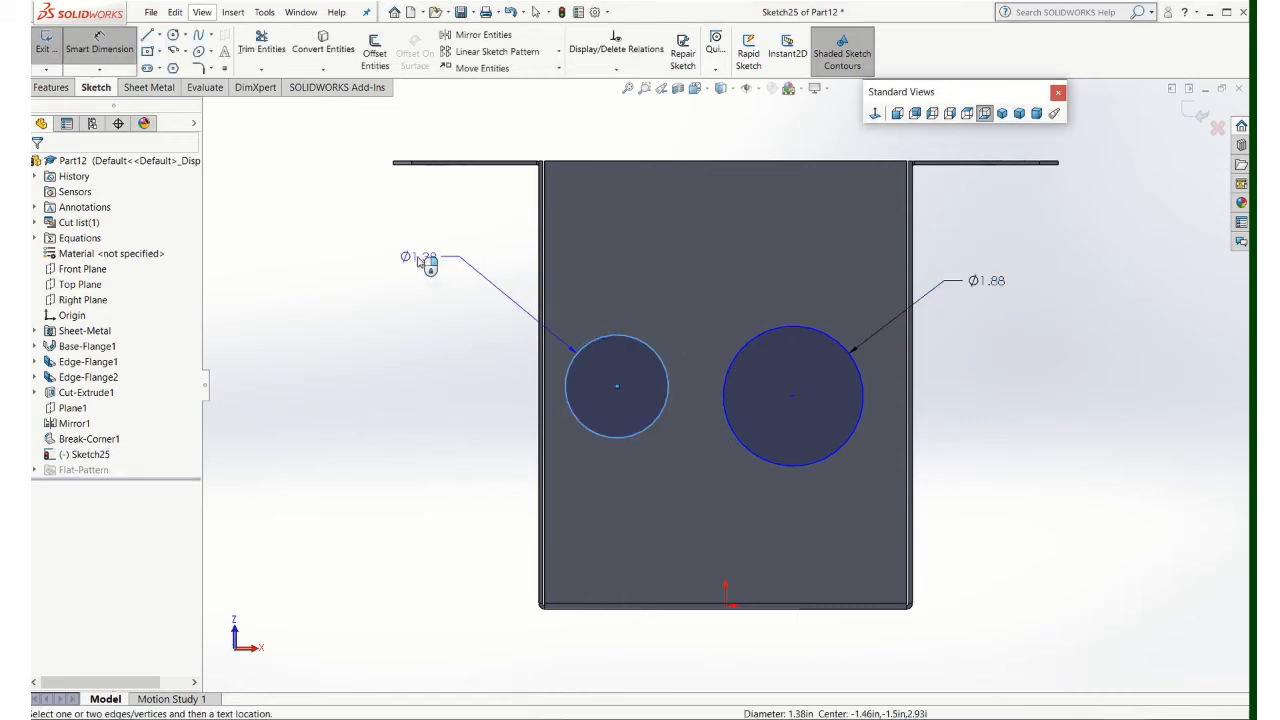
click(414, 264)
text(1.8)
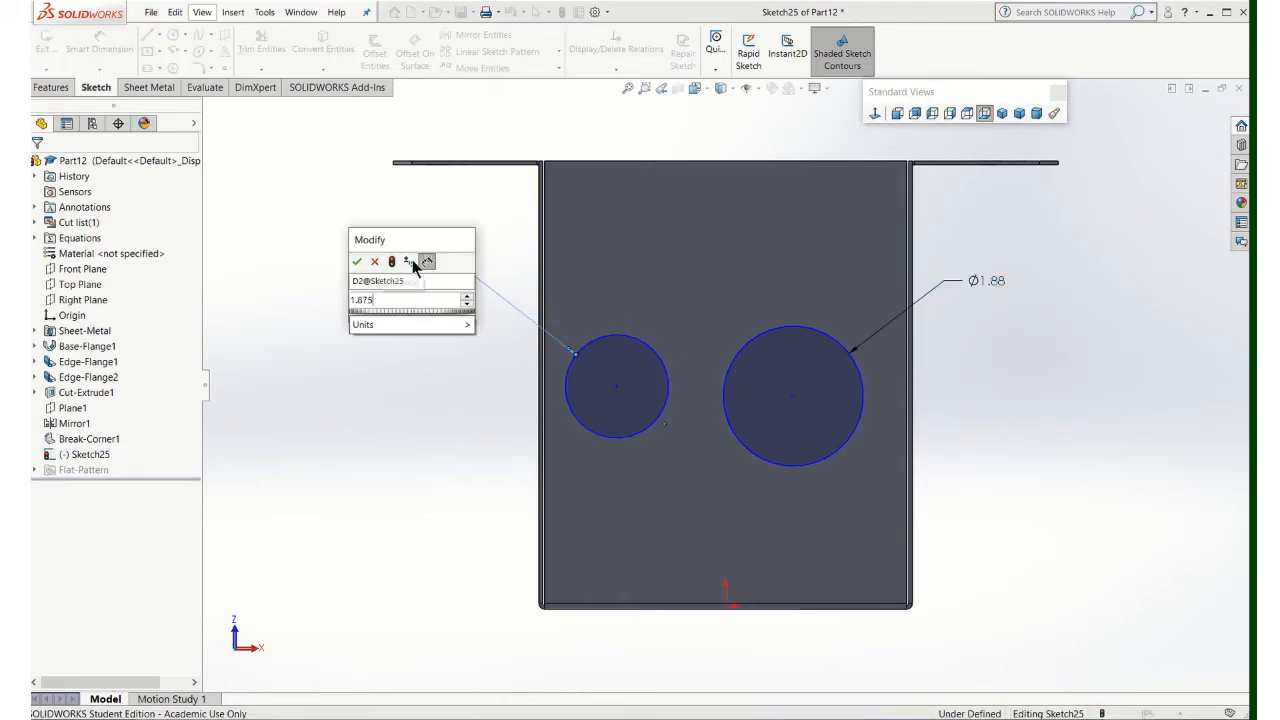
text(75)
key(Return)
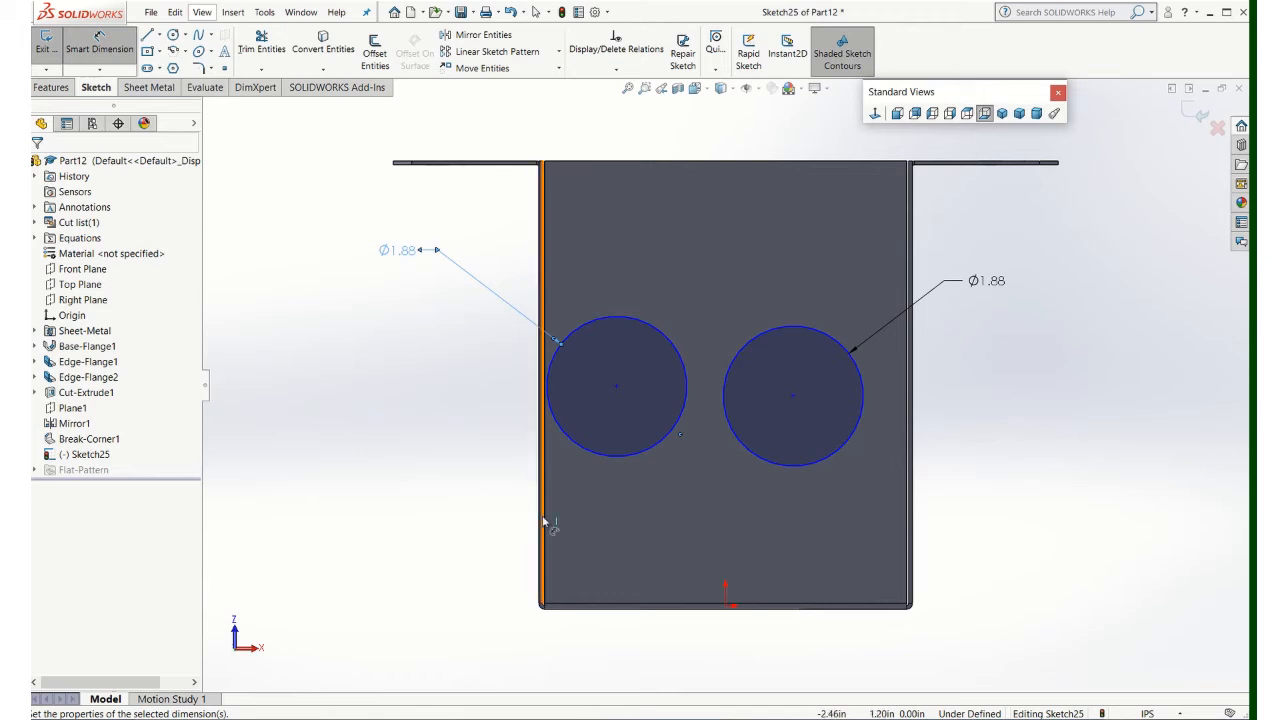
Dimension the vertical distance from the box's bottom edge to the left circle's center as 3 in.
click(607, 613)
click(617, 386)
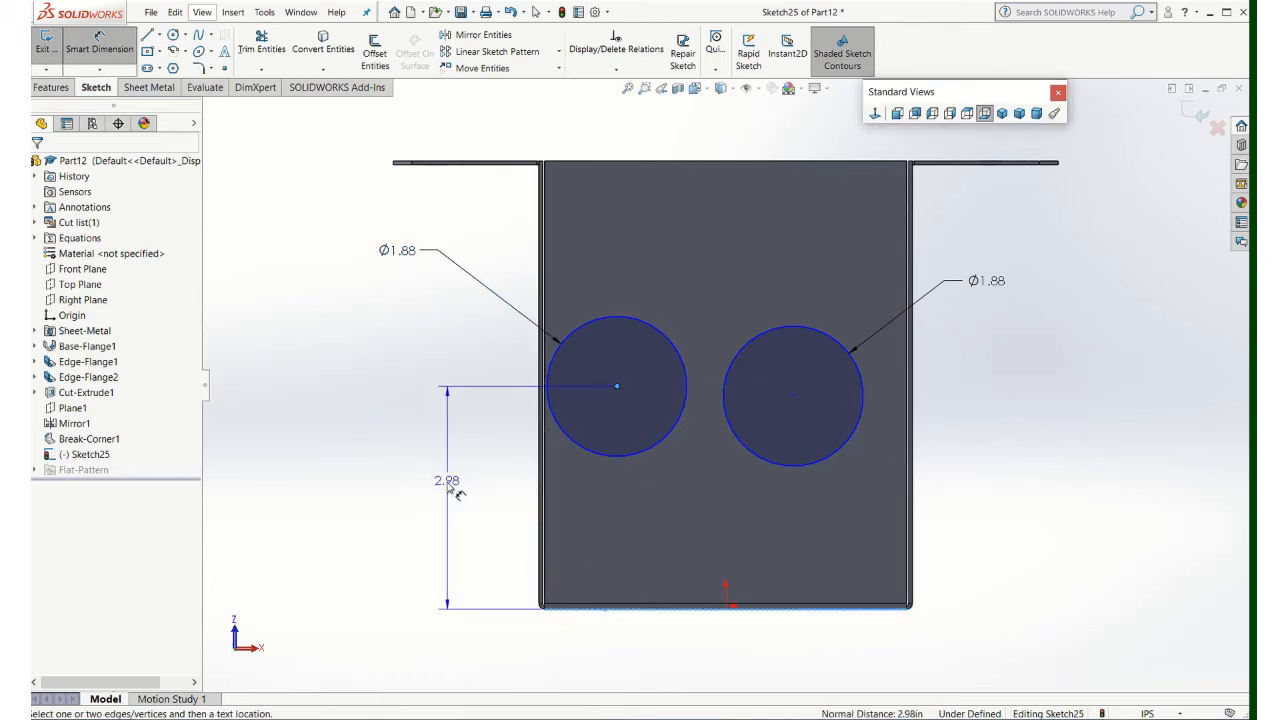
click(449, 485)
text(3)
key(Return)
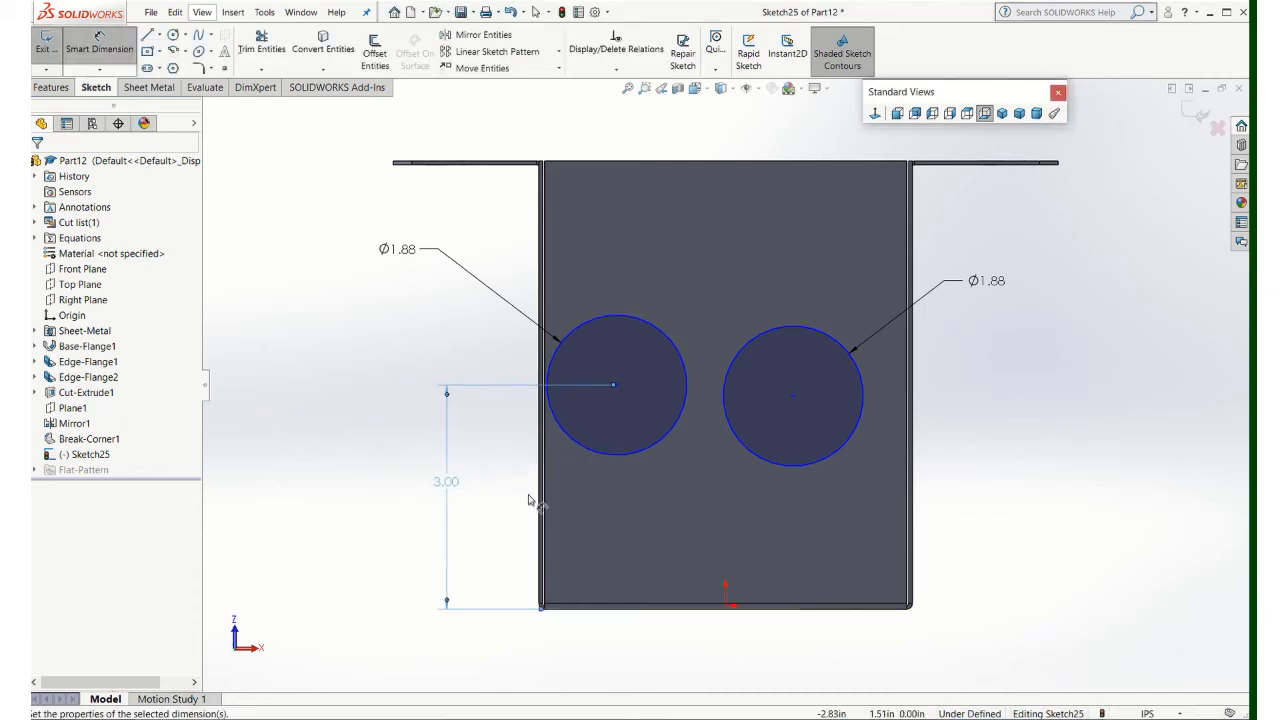
Dimension the horizontal distance from the box's left edge to the left circle's center as 1.25 in.
click(541, 500)
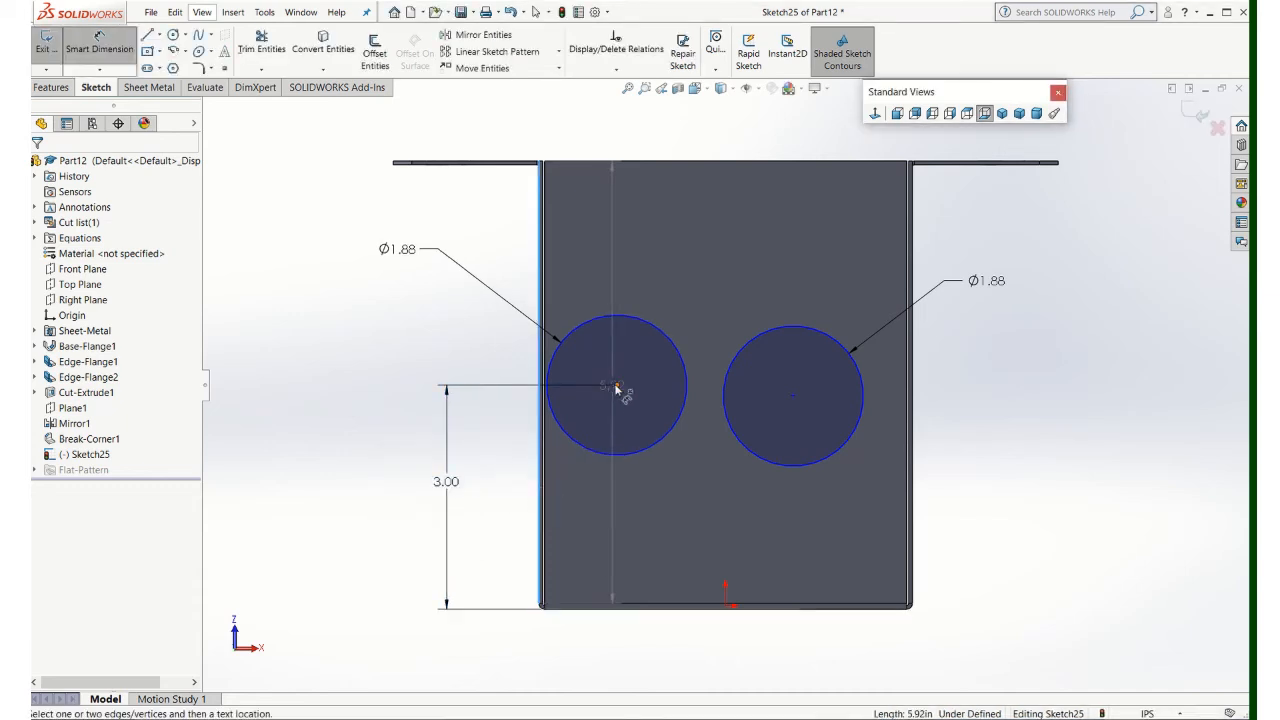
click(617, 388)
click(580, 648)
text(1)
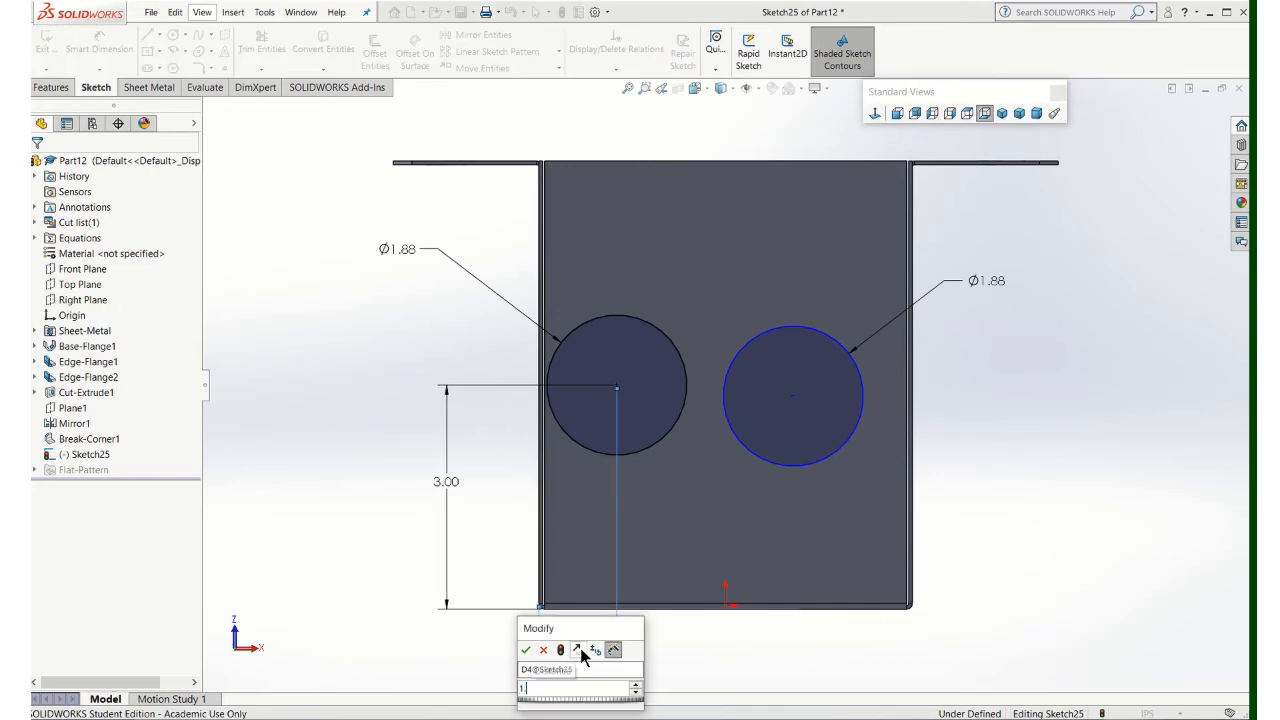
text(.25)
key(Return)
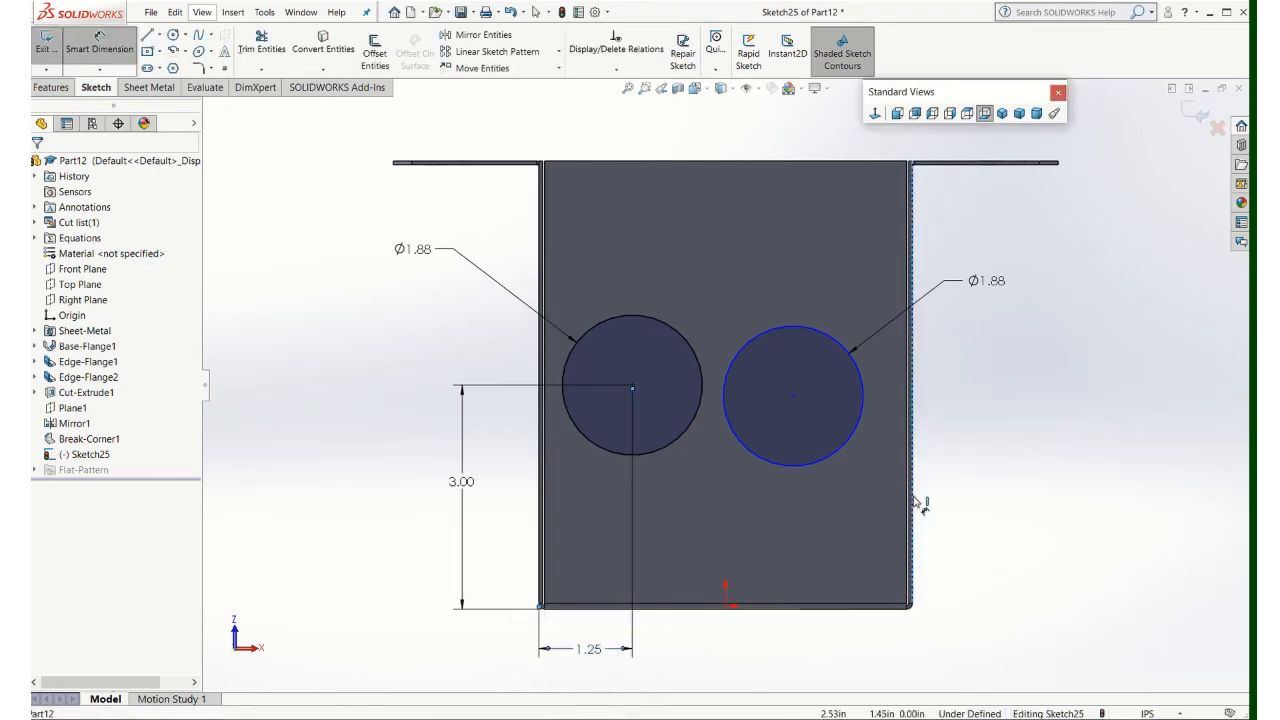
Dimension the horizontal distance from the box's right edge to the right circle's center as 1.25 in.
click(912, 503)
click(793, 396)
click(855, 642)
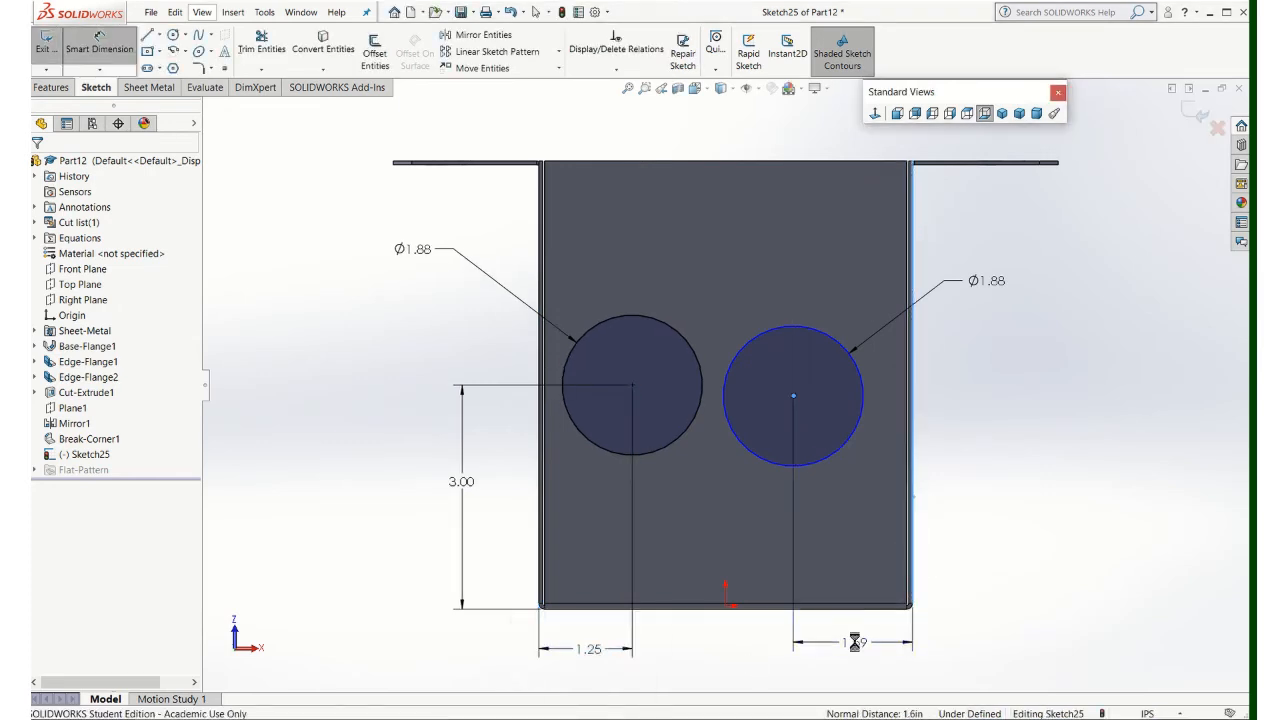
text(1.25)
key(Return)
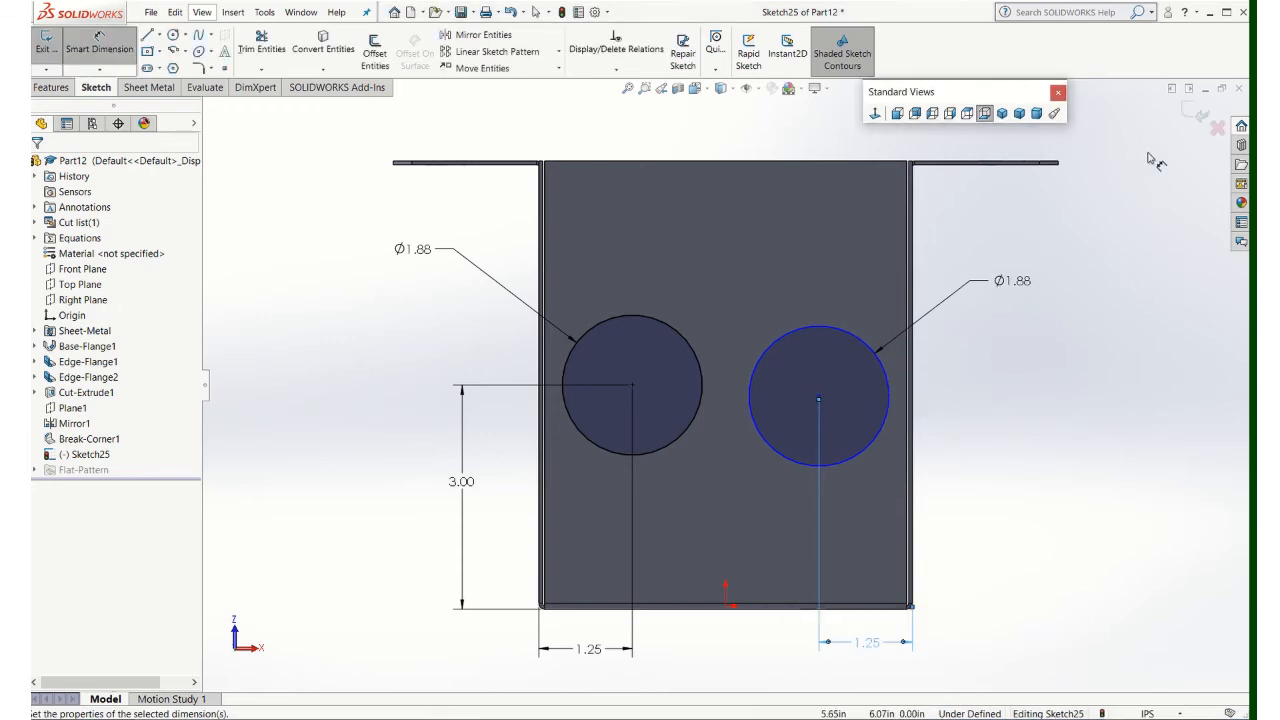
click(1120, 373)
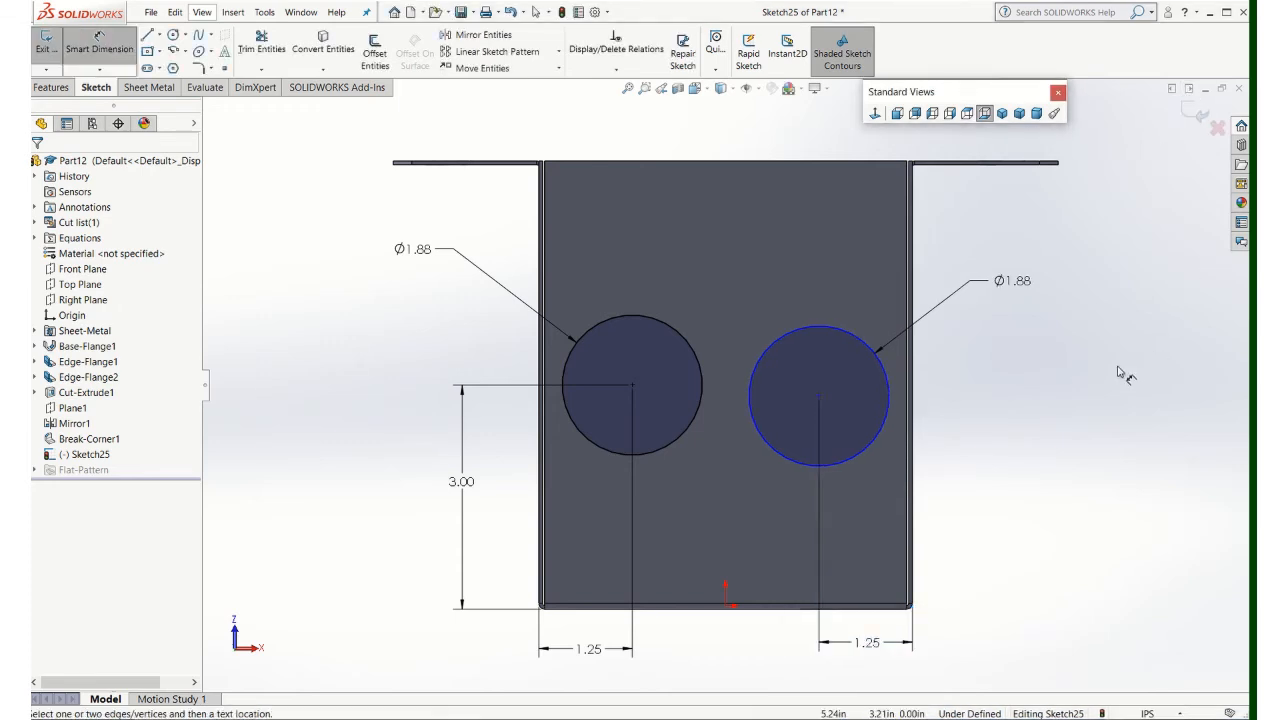
Dimension the vertical distance from the box's bottom edge to the right circle's center as 3 in and exit the sketch.
click(897, 607)
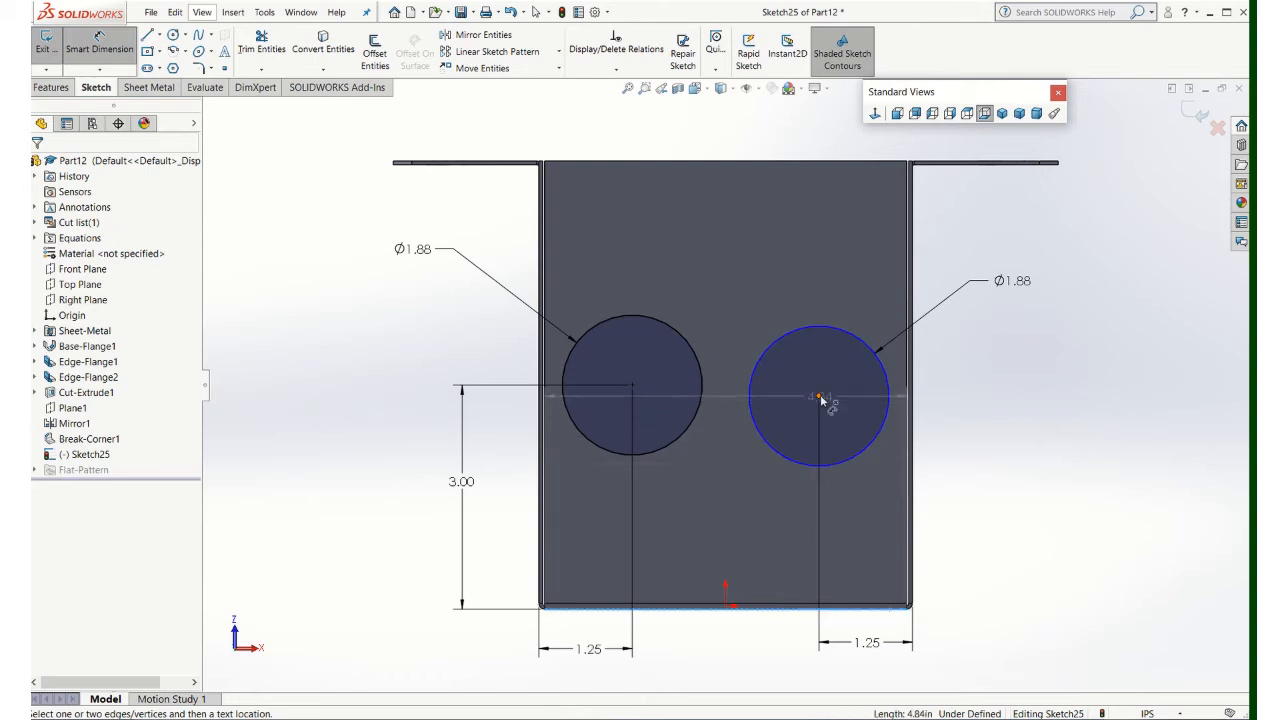
click(821, 386)
click(985, 497)
key(Return)
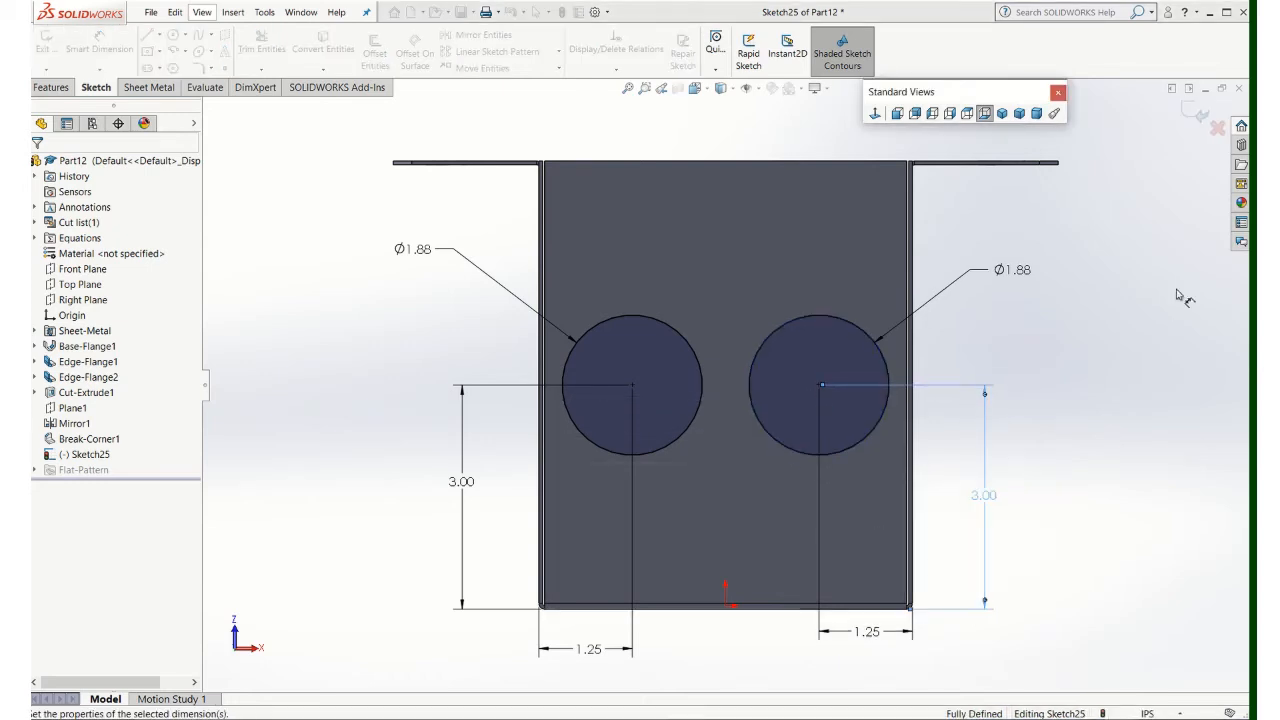
click(1196, 120)
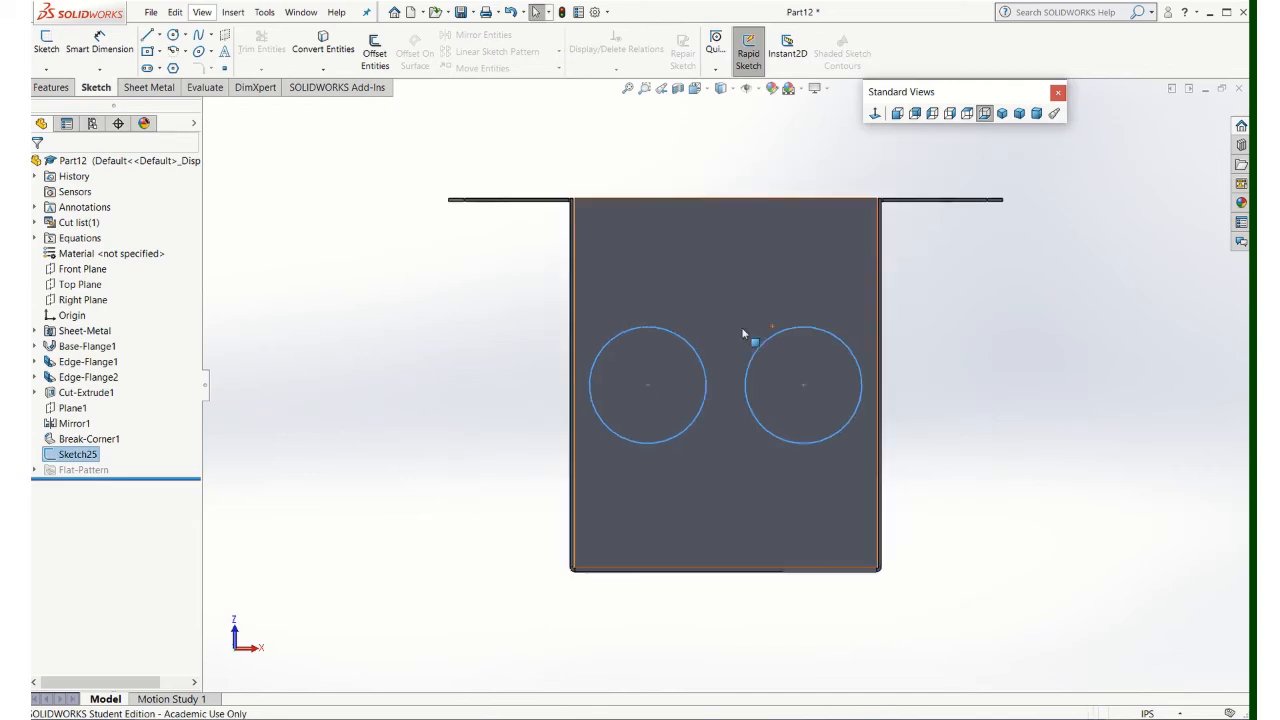
Extrude-cut the two circles with a Through All end condition so the holes pass through the front and back walls.
click(43, 88)
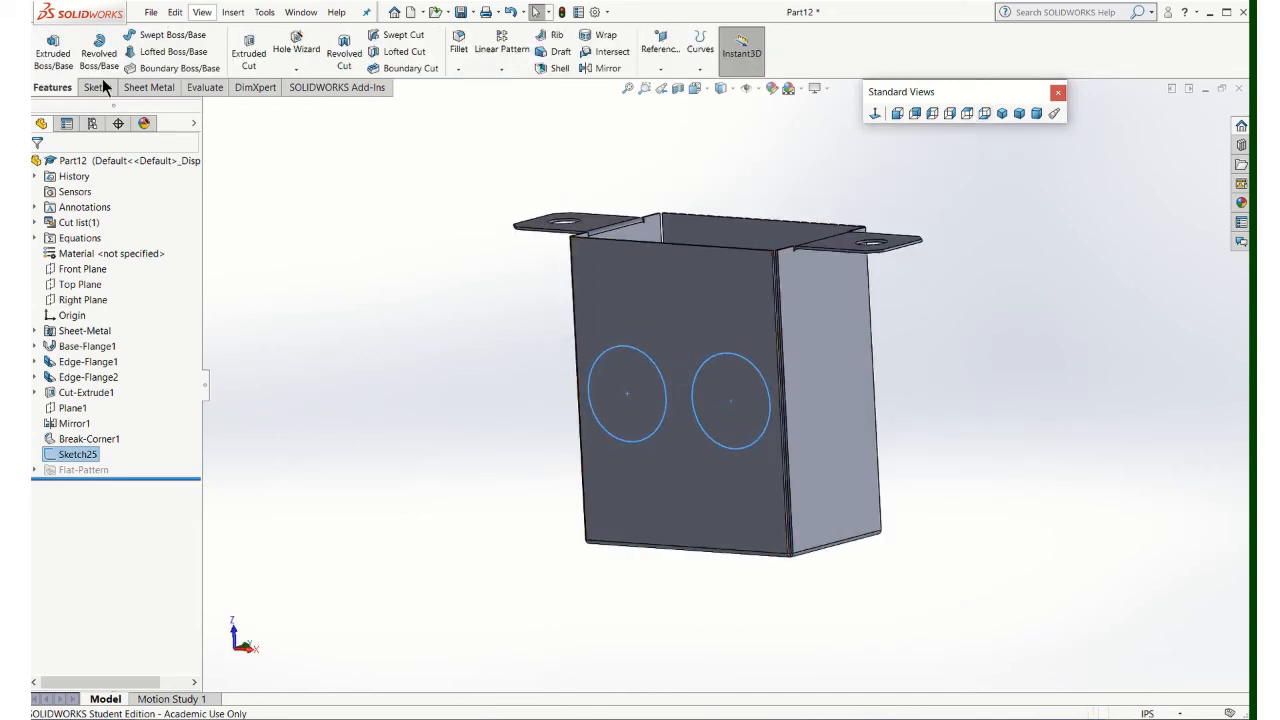
click(250, 50)
click(171, 255)
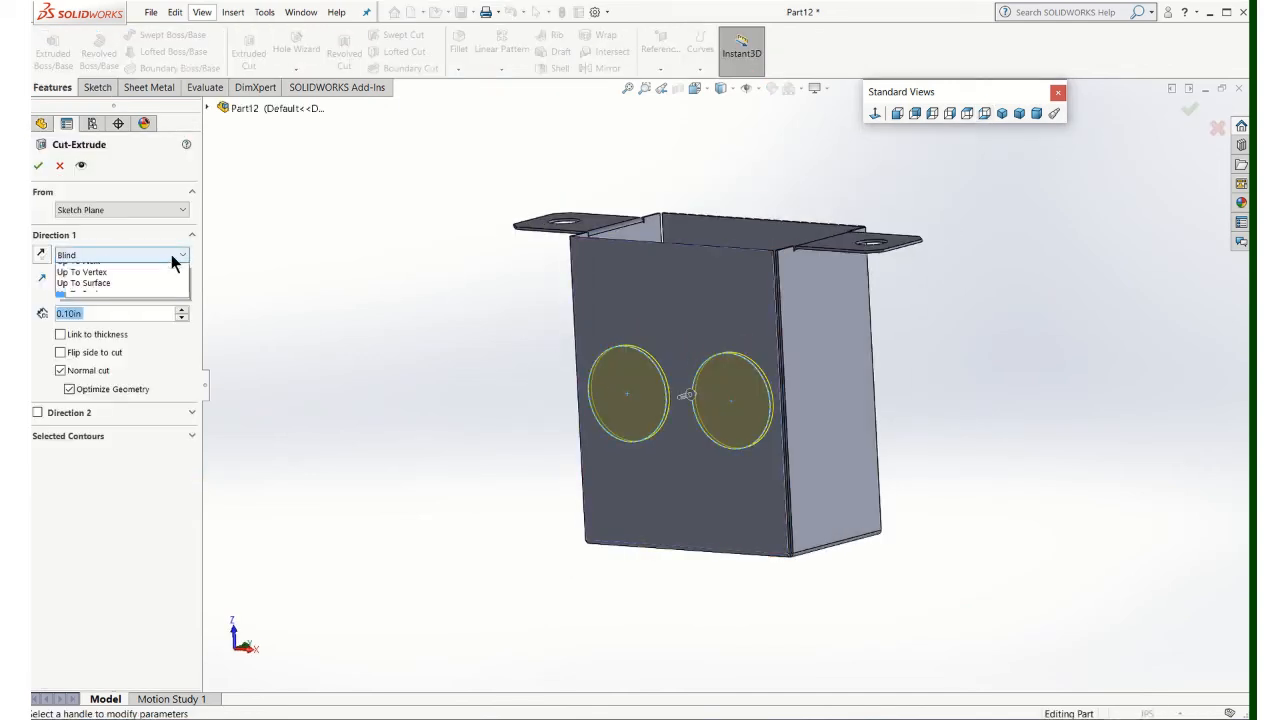
click(84, 285)
click(38, 165)
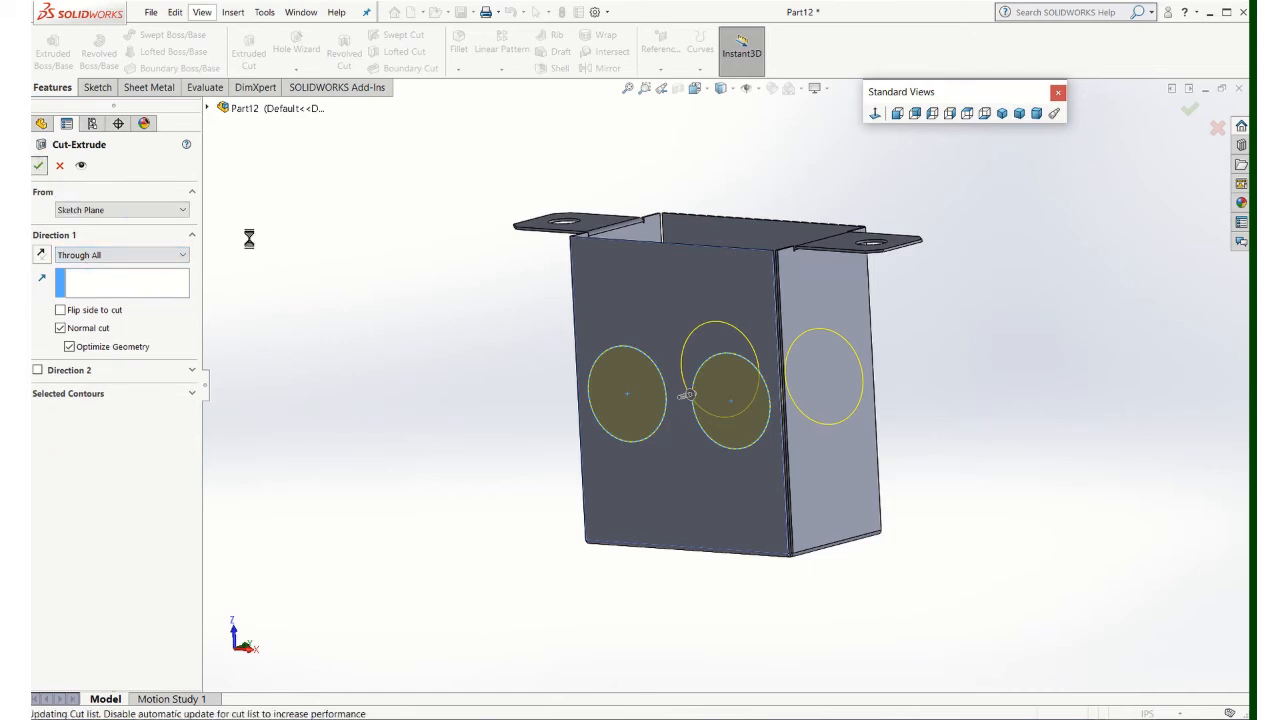
middle_drag(457, 266, 442, 297)
click(445, 299)
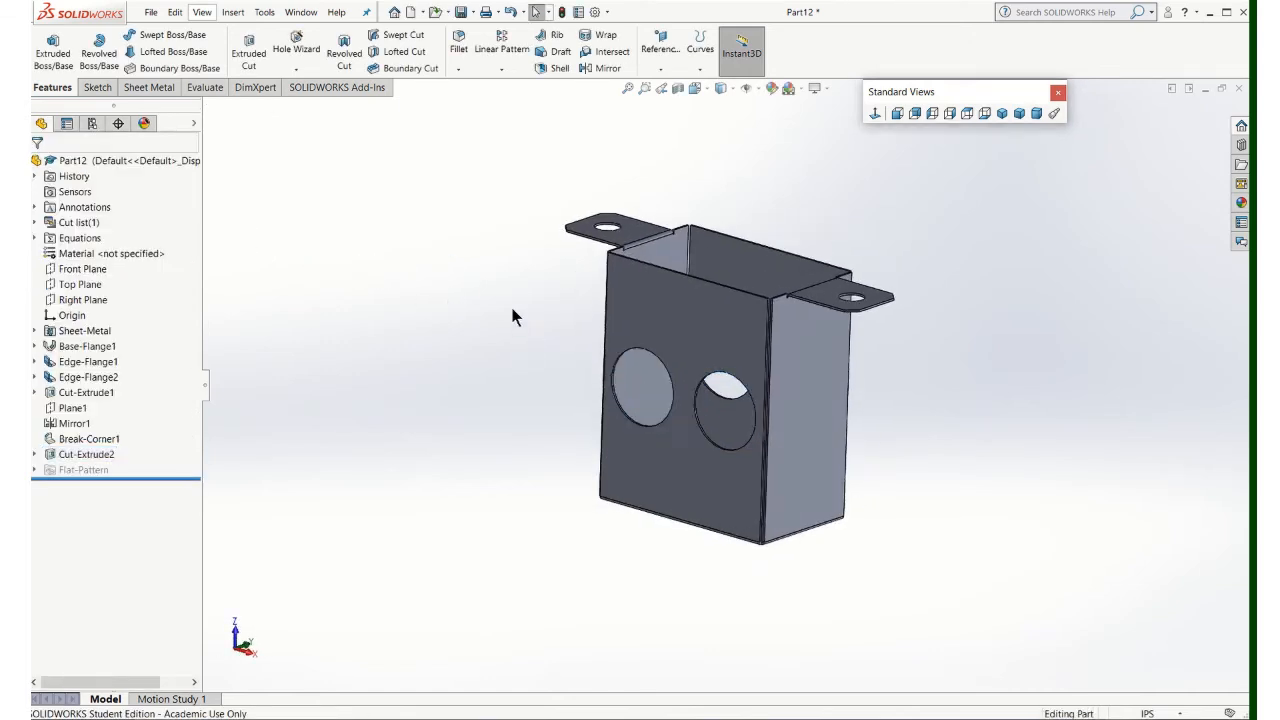
Save the part in the Sheet Metal folder under a name made of ELECBOX_ and the author's surname.
click(151, 14)
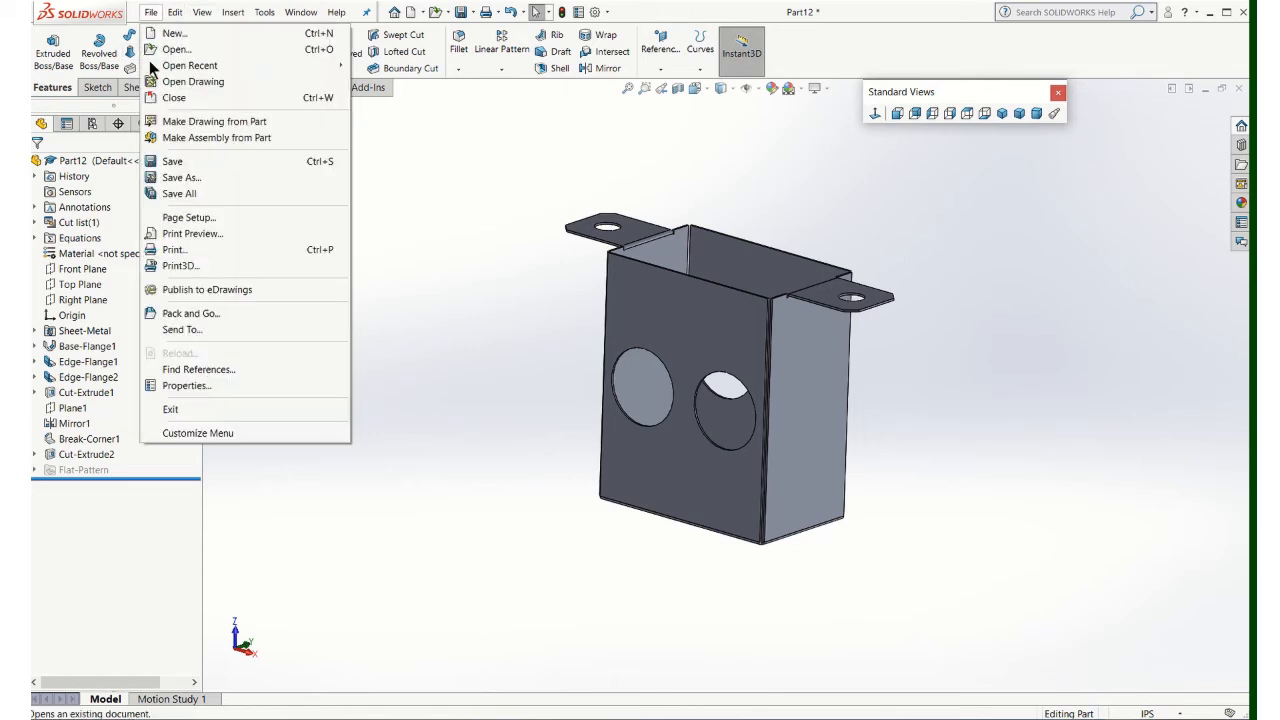
click(182, 177)
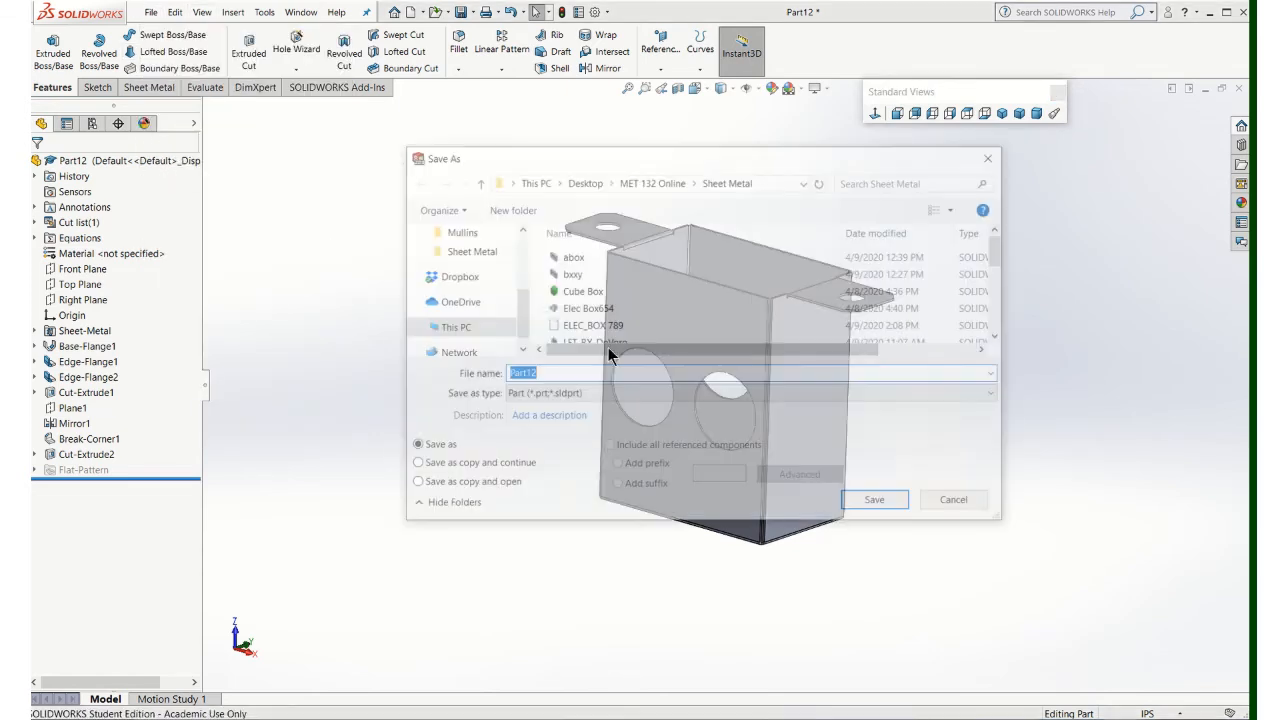
text(bo)
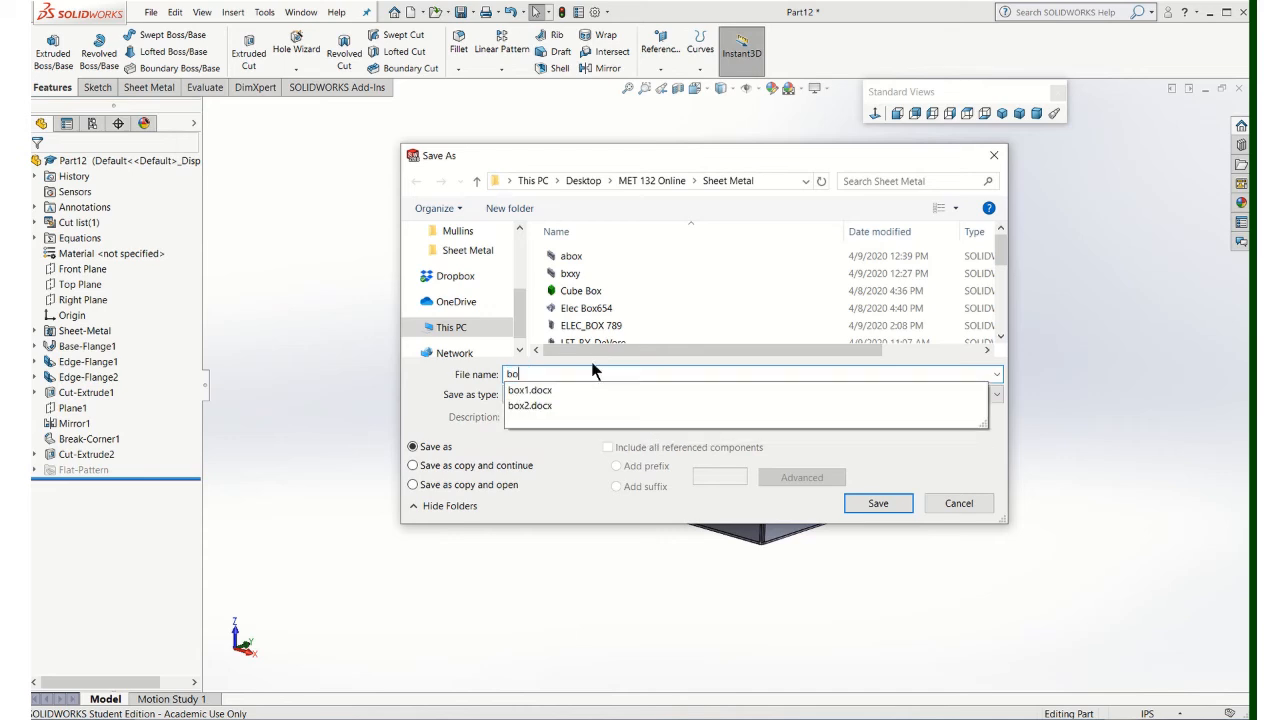
key(BackSpace)
key(BackSpace)
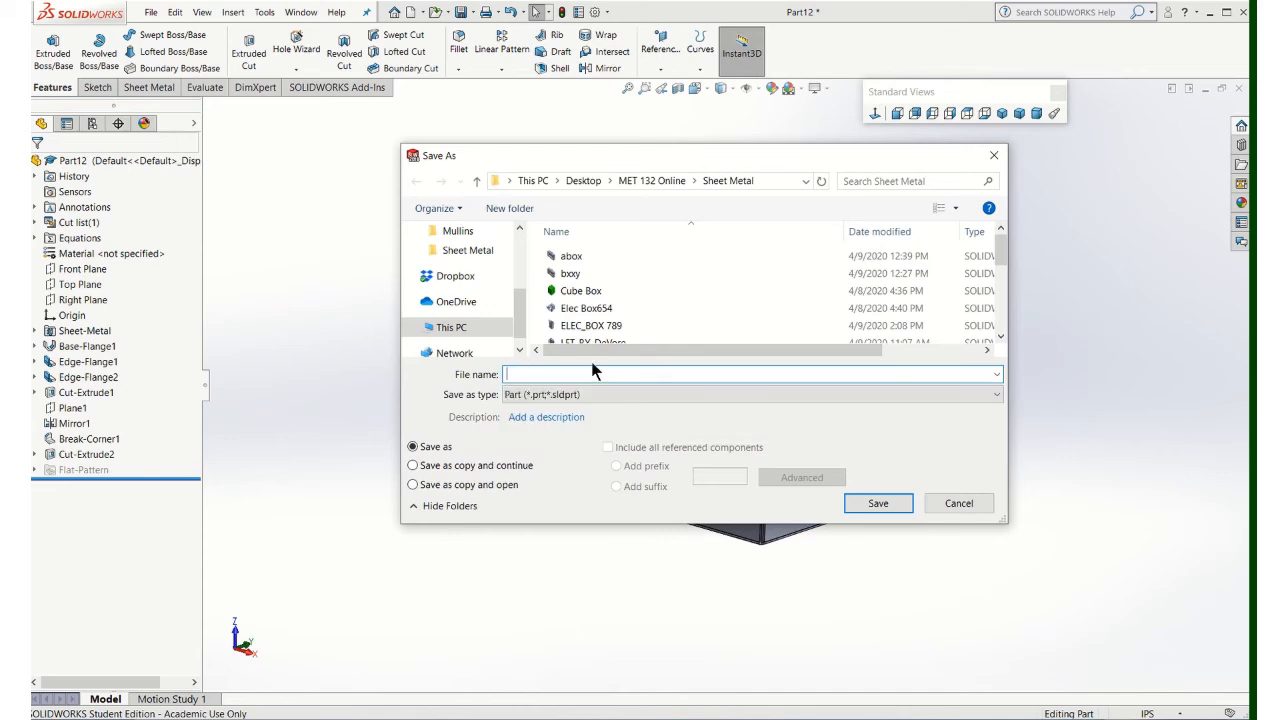
text(ElEC)
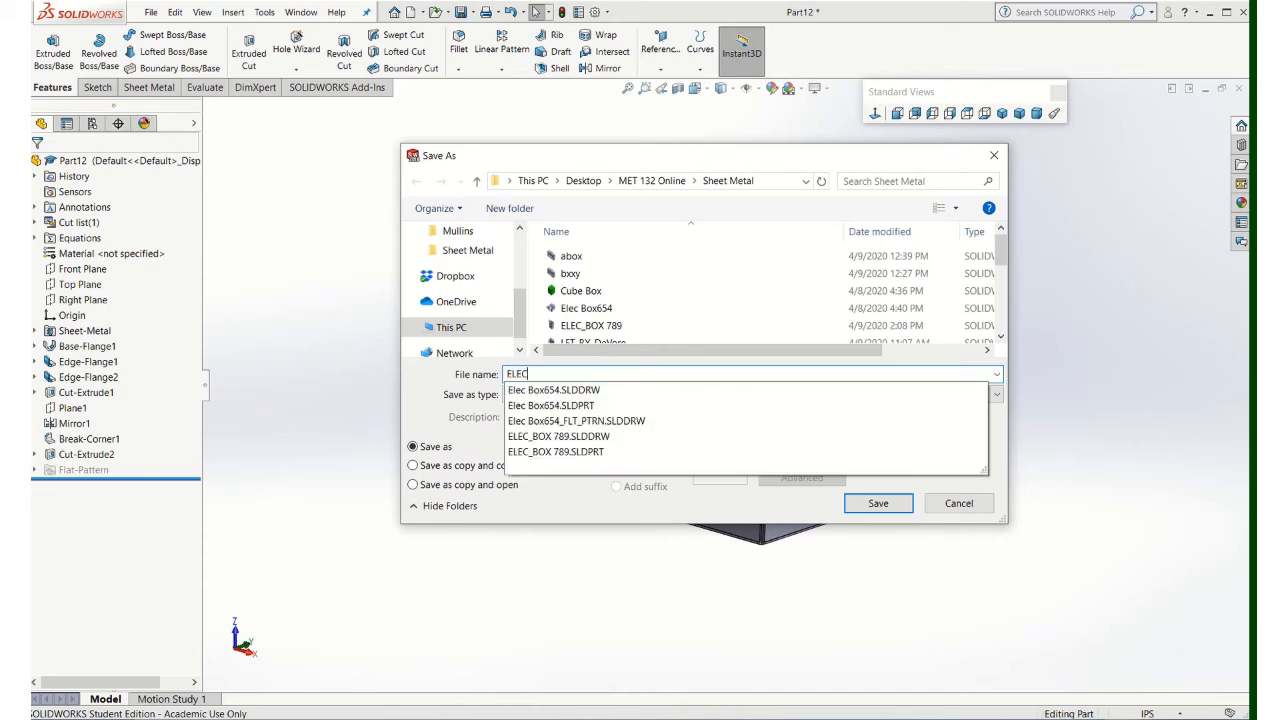
text(BOX_DEVORE)
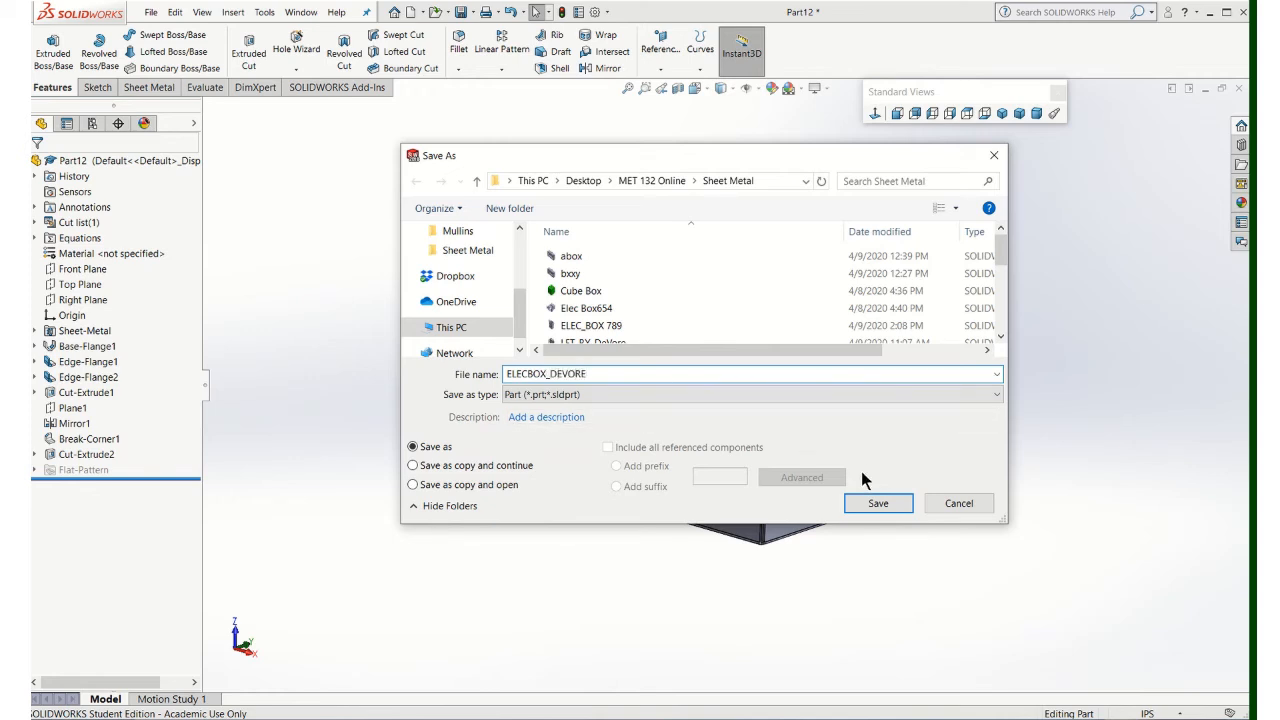
click(872, 503)
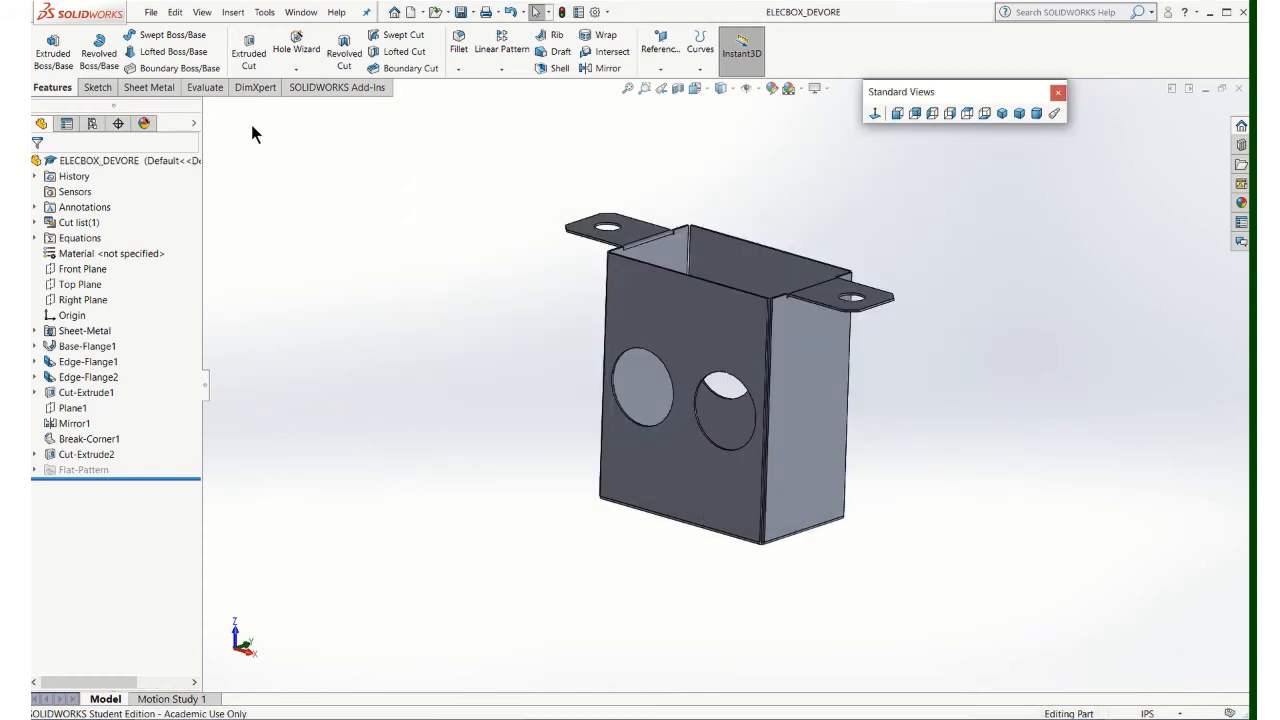
Flatten the sheet metal box to examine its flat pattern and return it to the folded state.
click(148, 90)
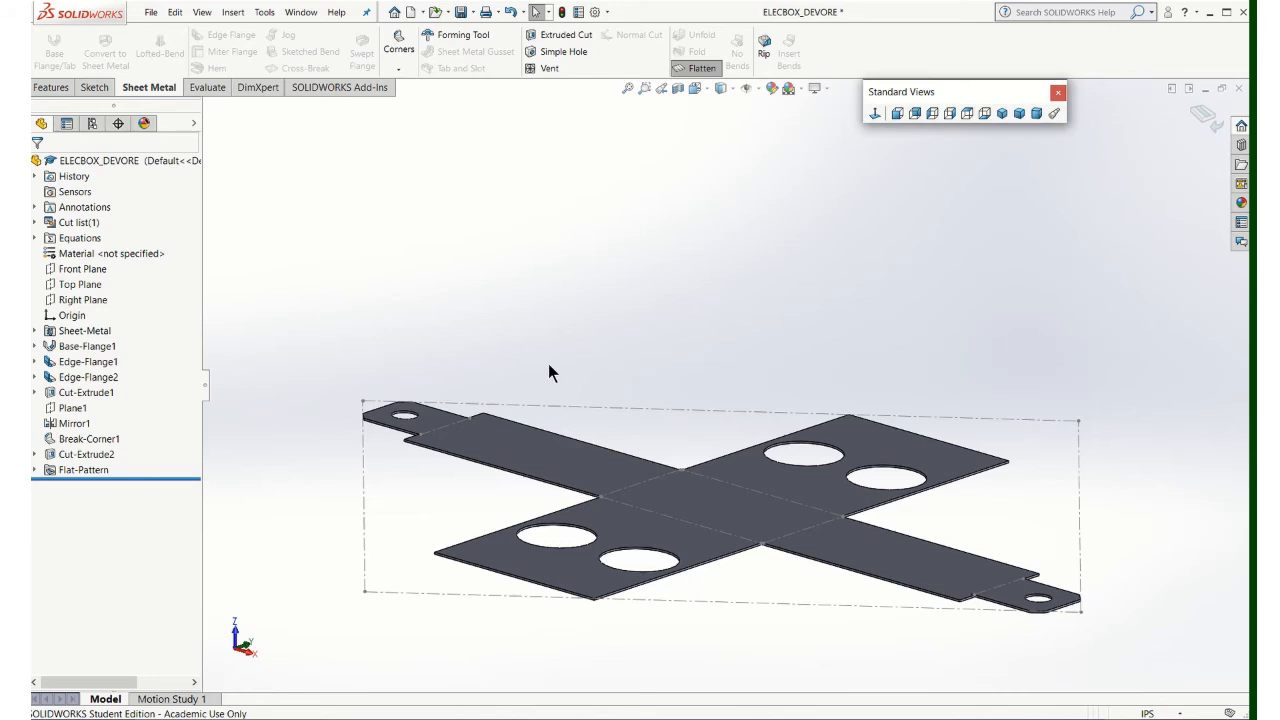
middle_drag(612, 405, 616, 490)
scroll(616, 490, up, 3)
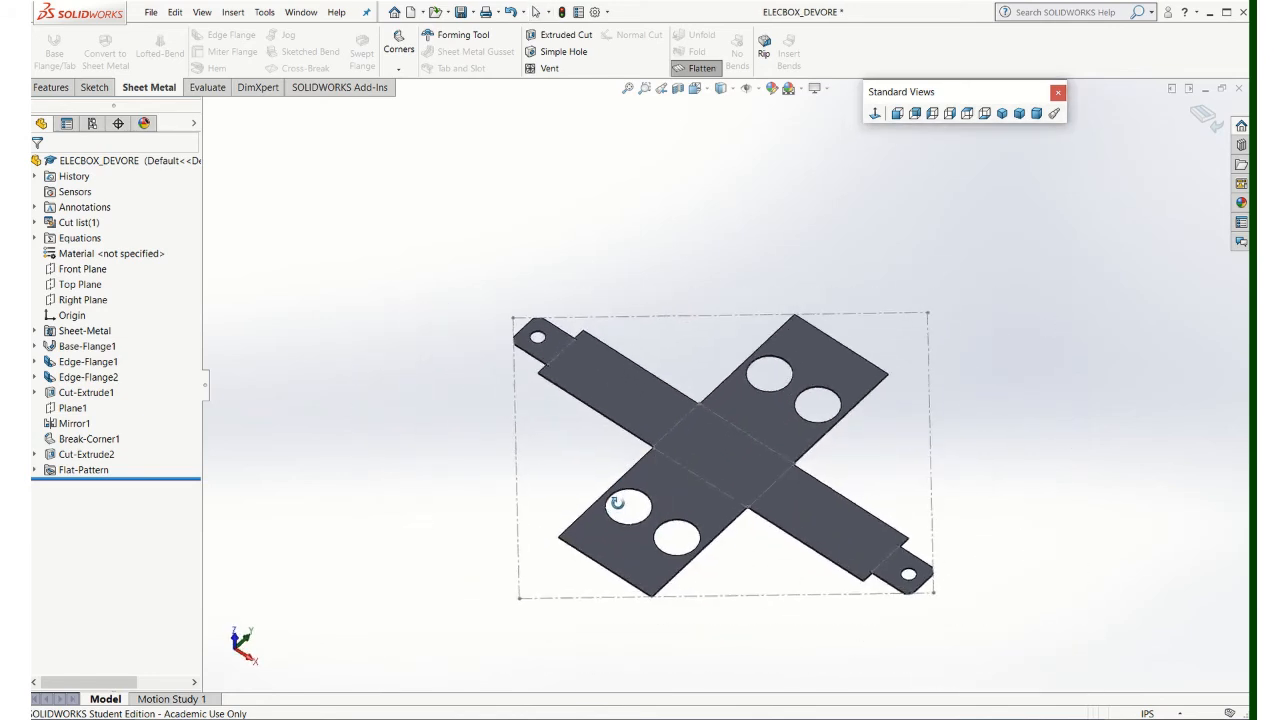
click(691, 66)
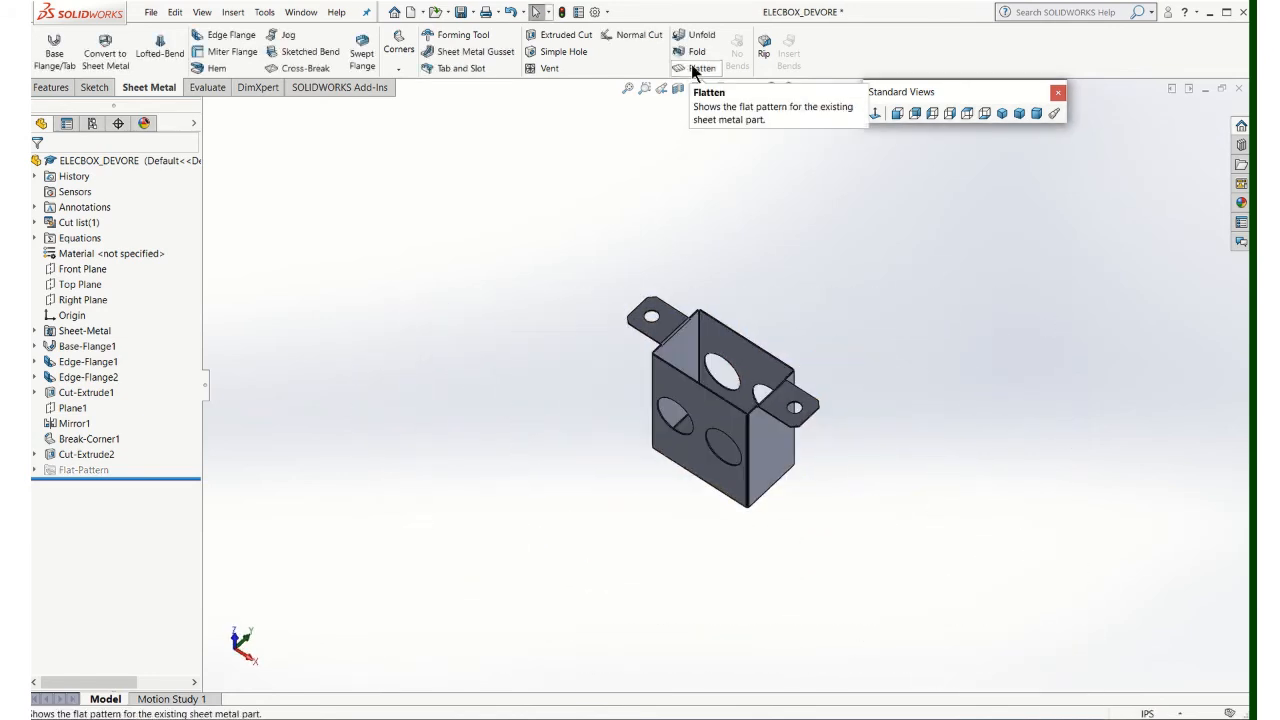
Create a new drawing document with the B (ANSI) Landscape sheet format.
click(152, 13)
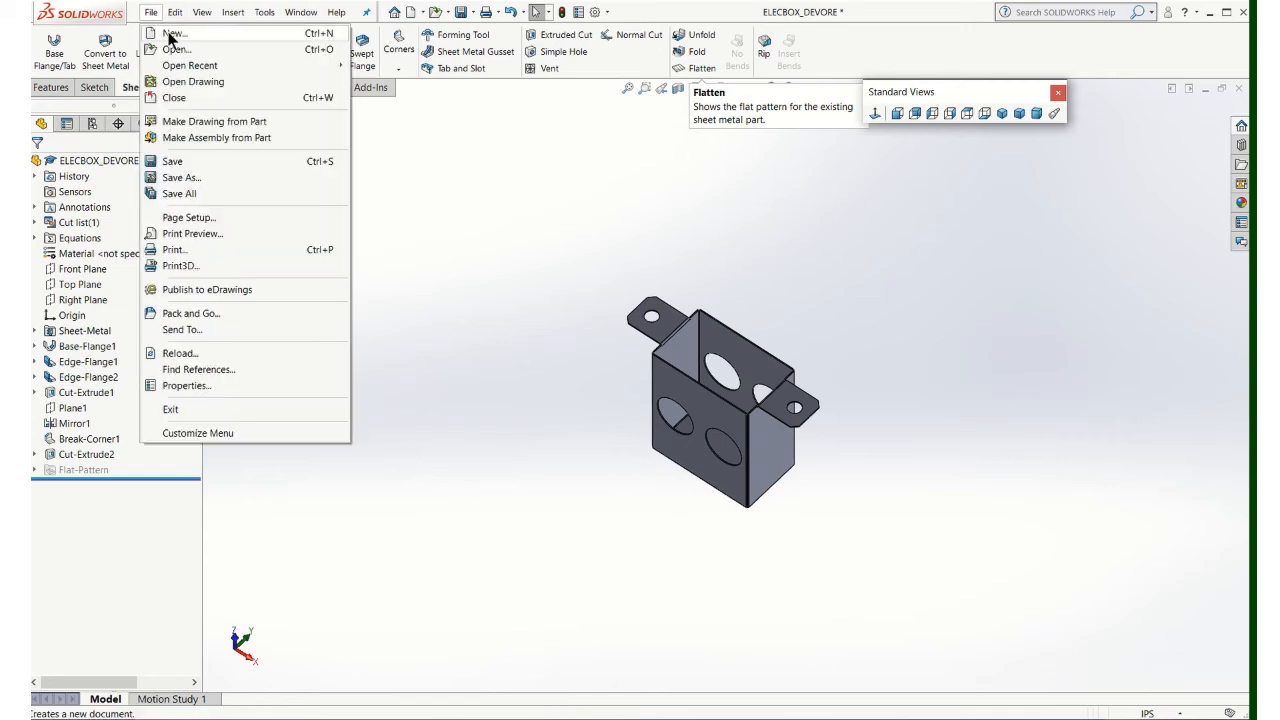
click(172, 34)
click(640, 290)
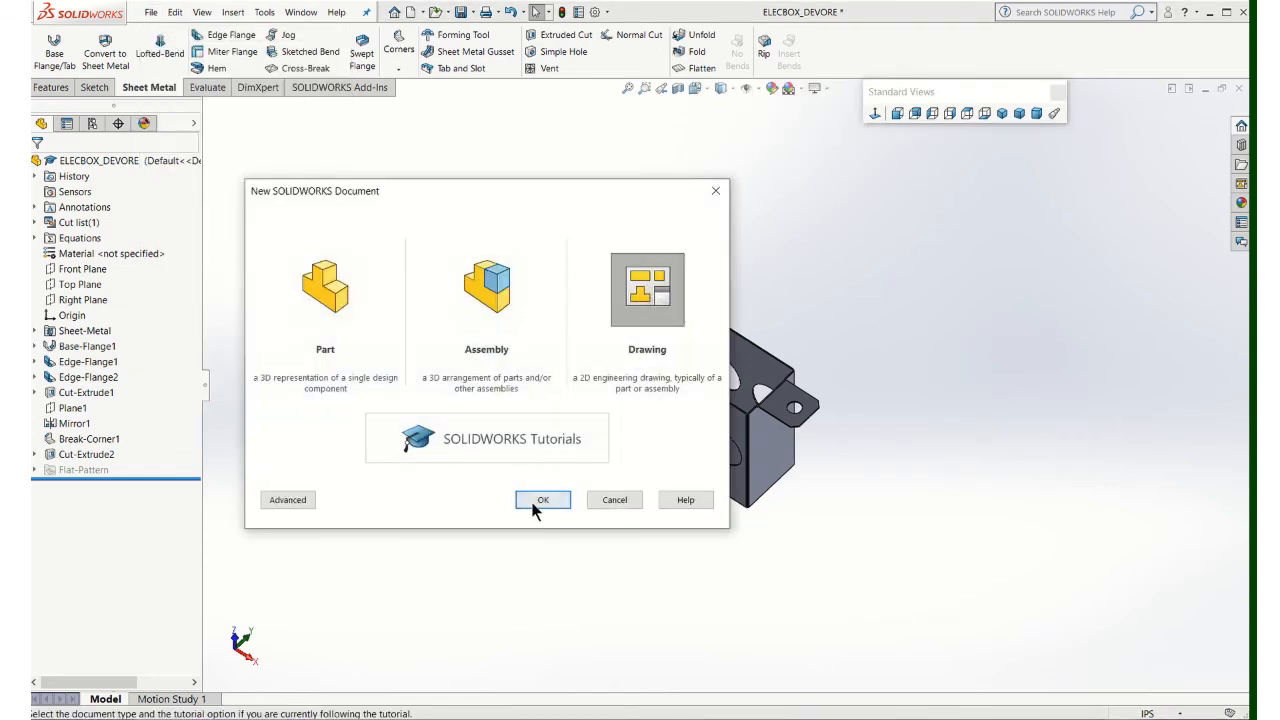
click(536, 501)
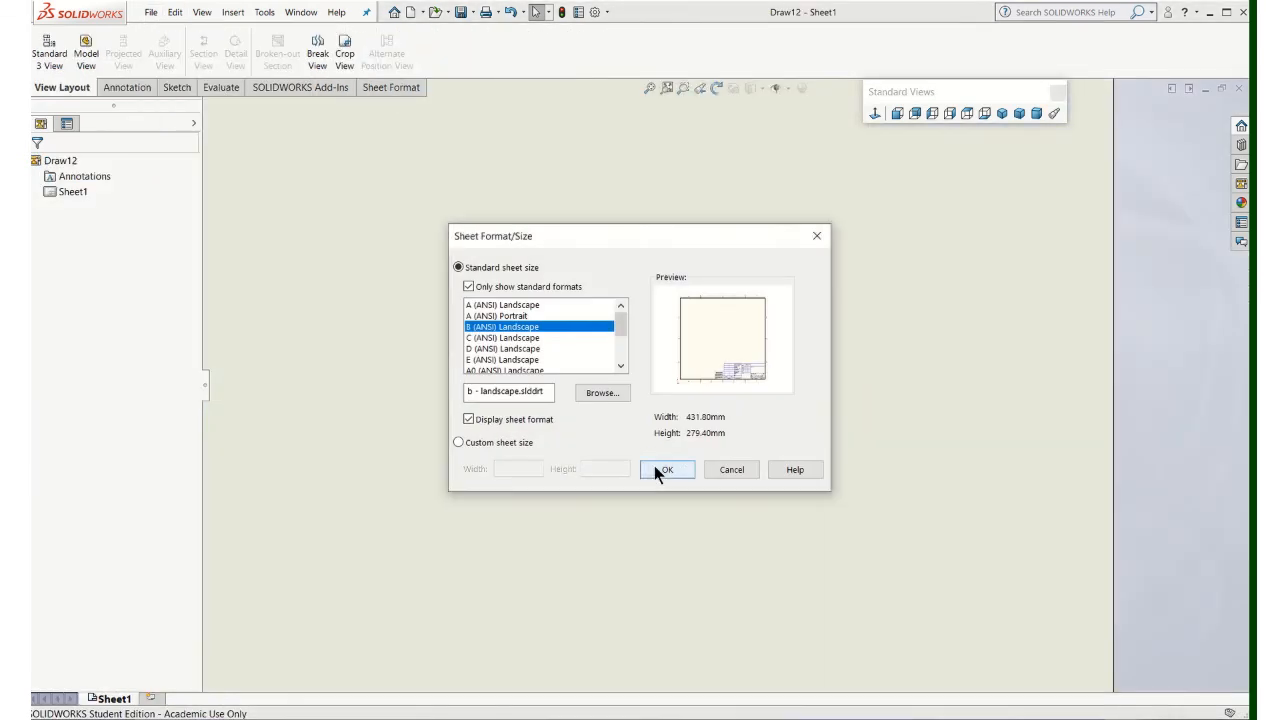
click(665, 469)
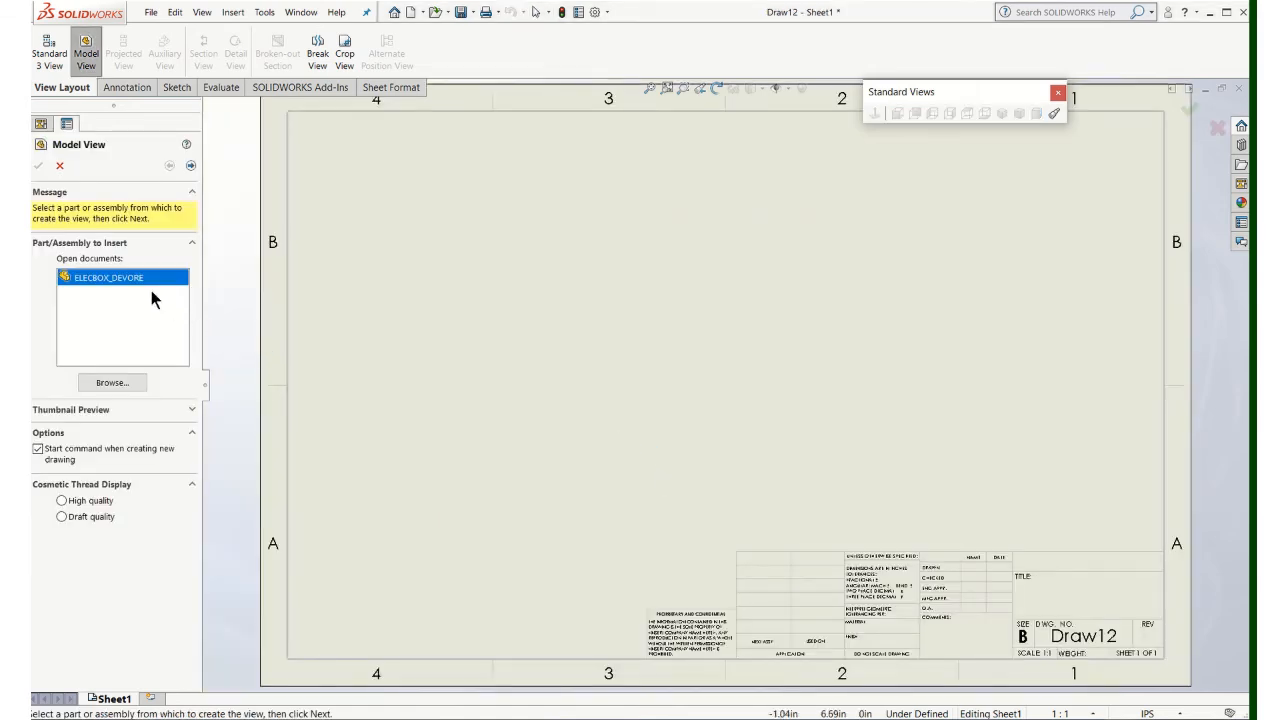
Try placing the box's front view on the drawing sheet without projected views, and delete that view.
double_click(138, 279)
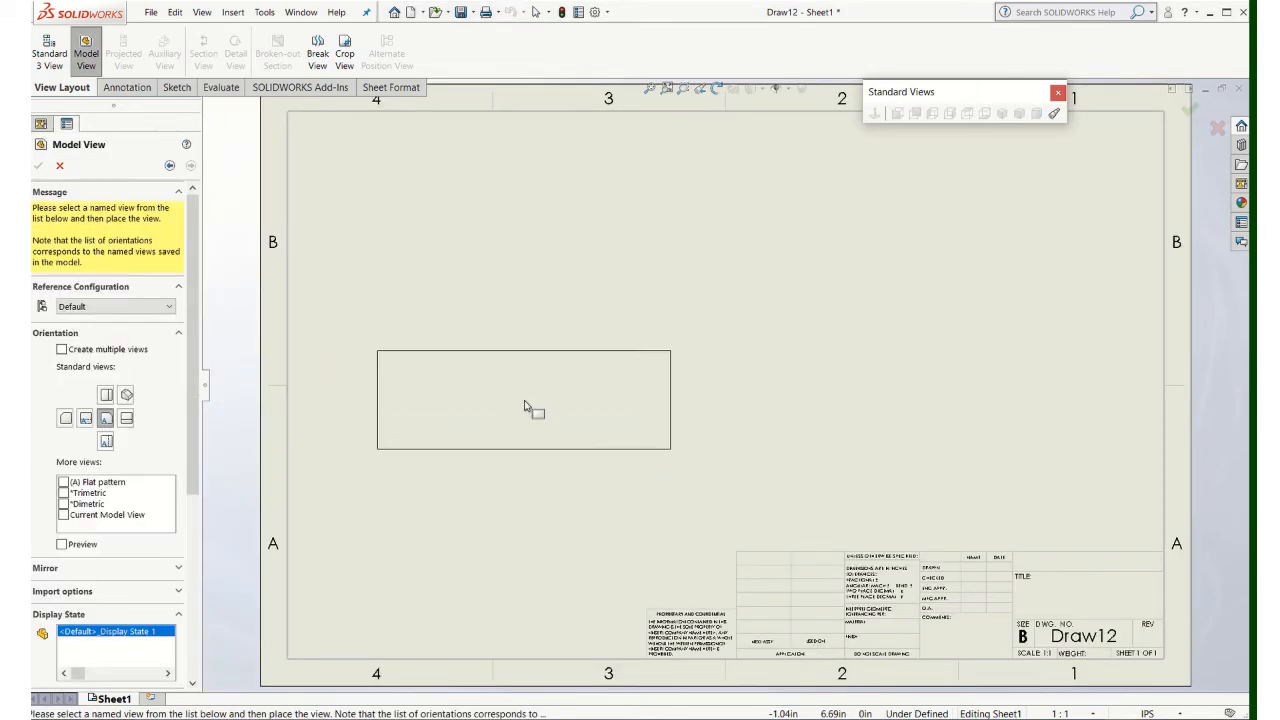
click(524, 407)
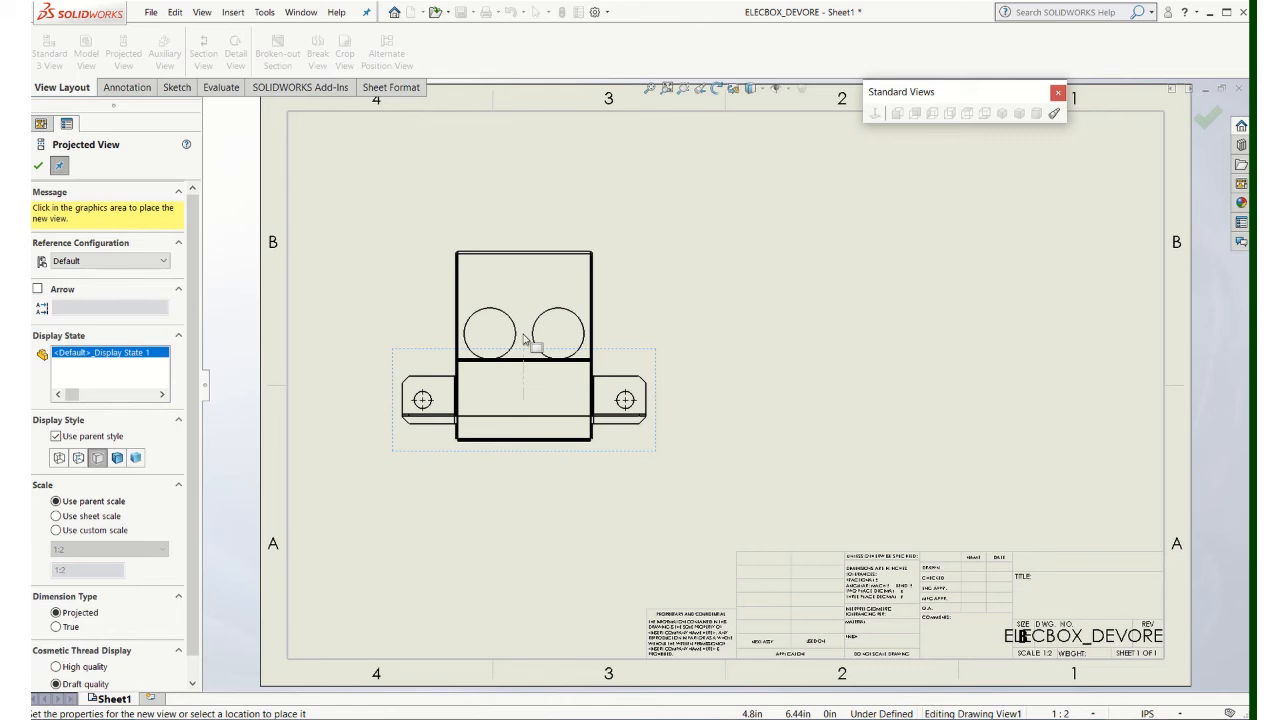
key(Escape)
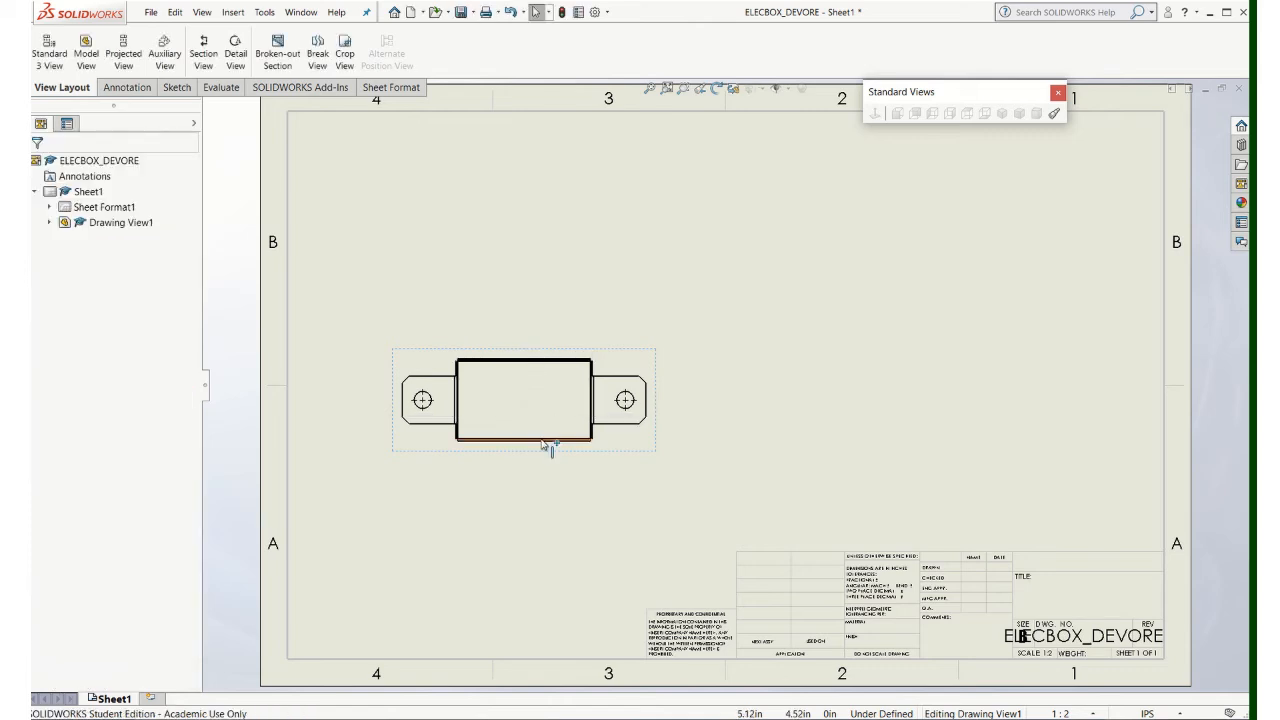
key(Delete)
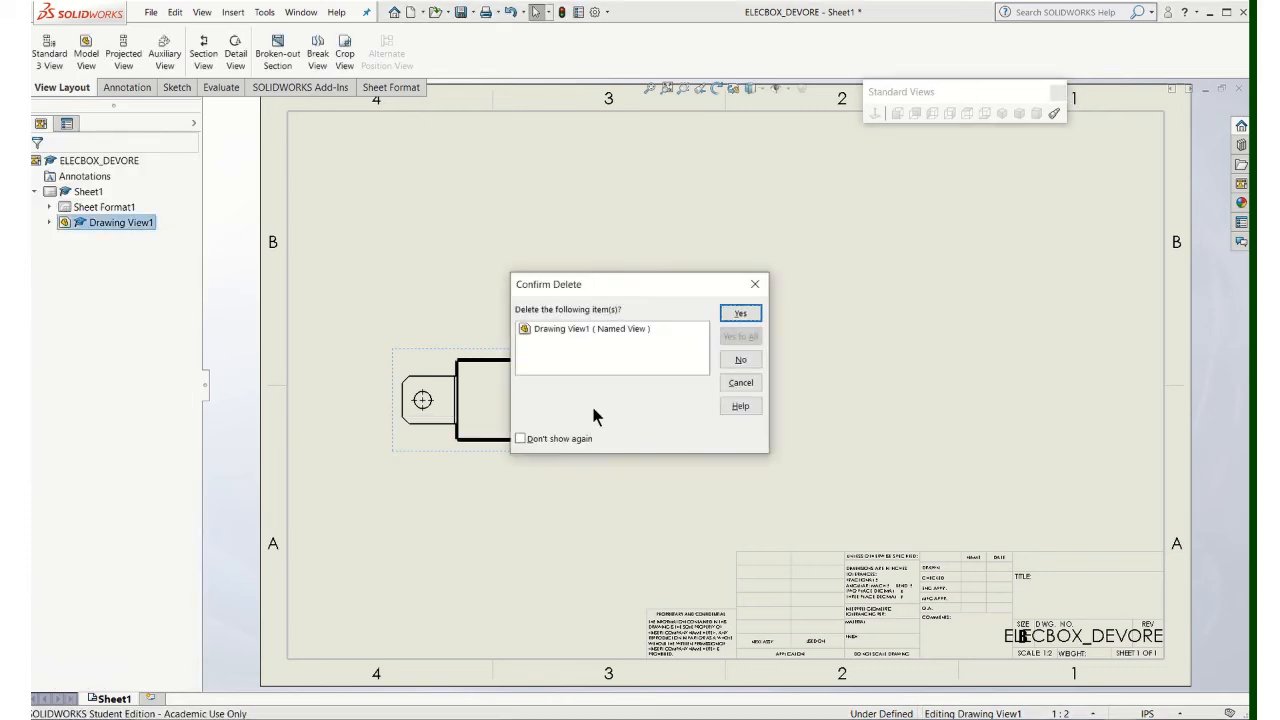
click(750, 317)
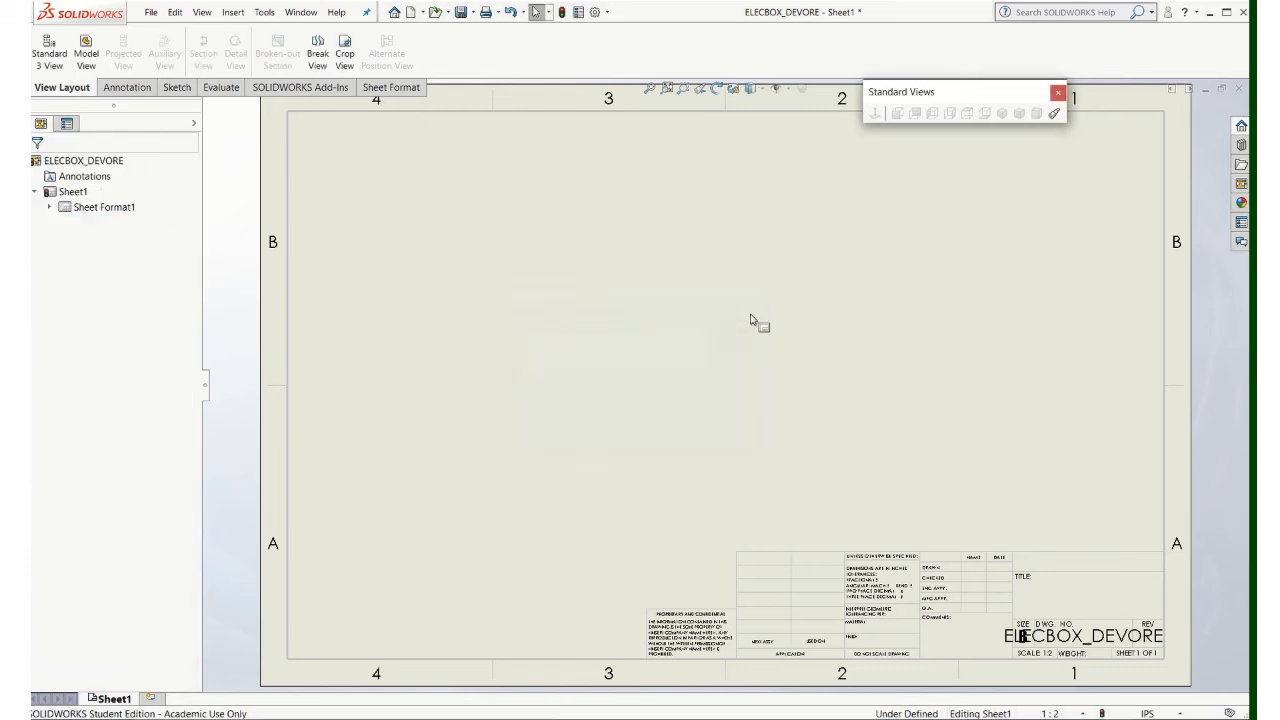
Place the box's bottom view on the drawing sheet with projected views above it and to its right.
click(1243, 185)
click(1180, 107)
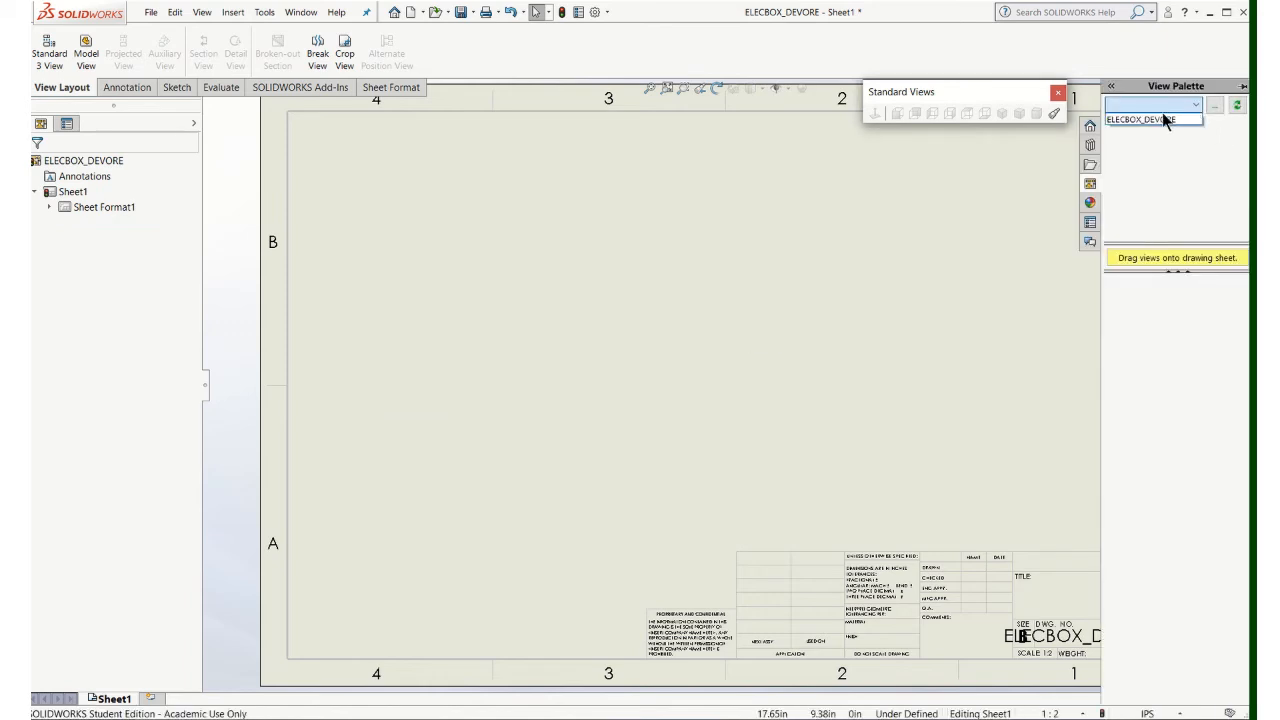
click(1160, 119)
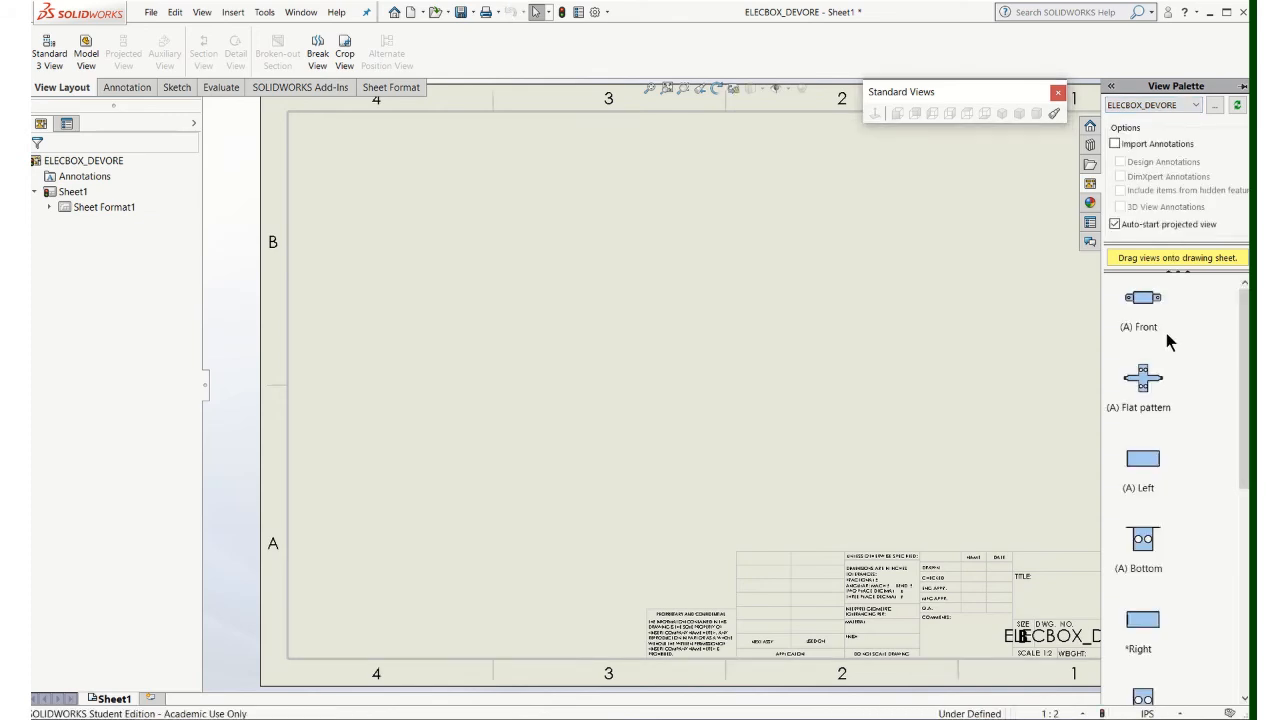
scroll(1166, 333, down, 5)
scroll(1154, 385, up, 3)
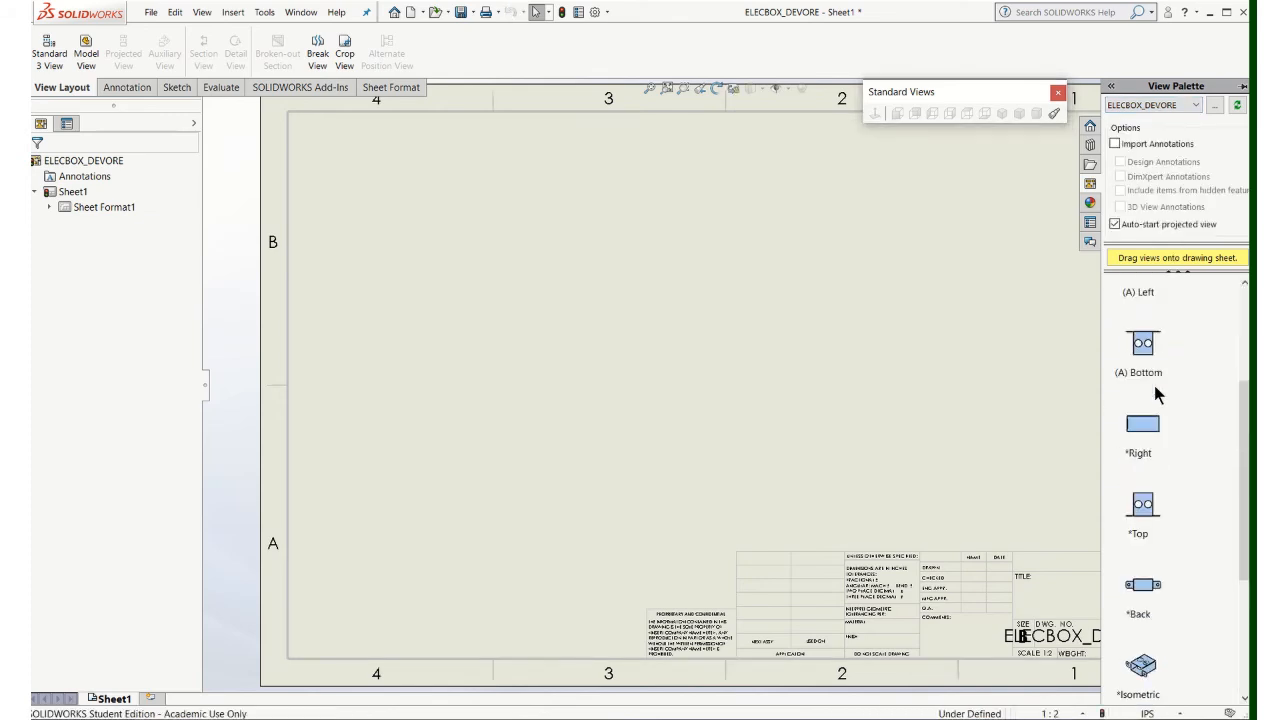
drag(1148, 372, 510, 427)
click(503, 243)
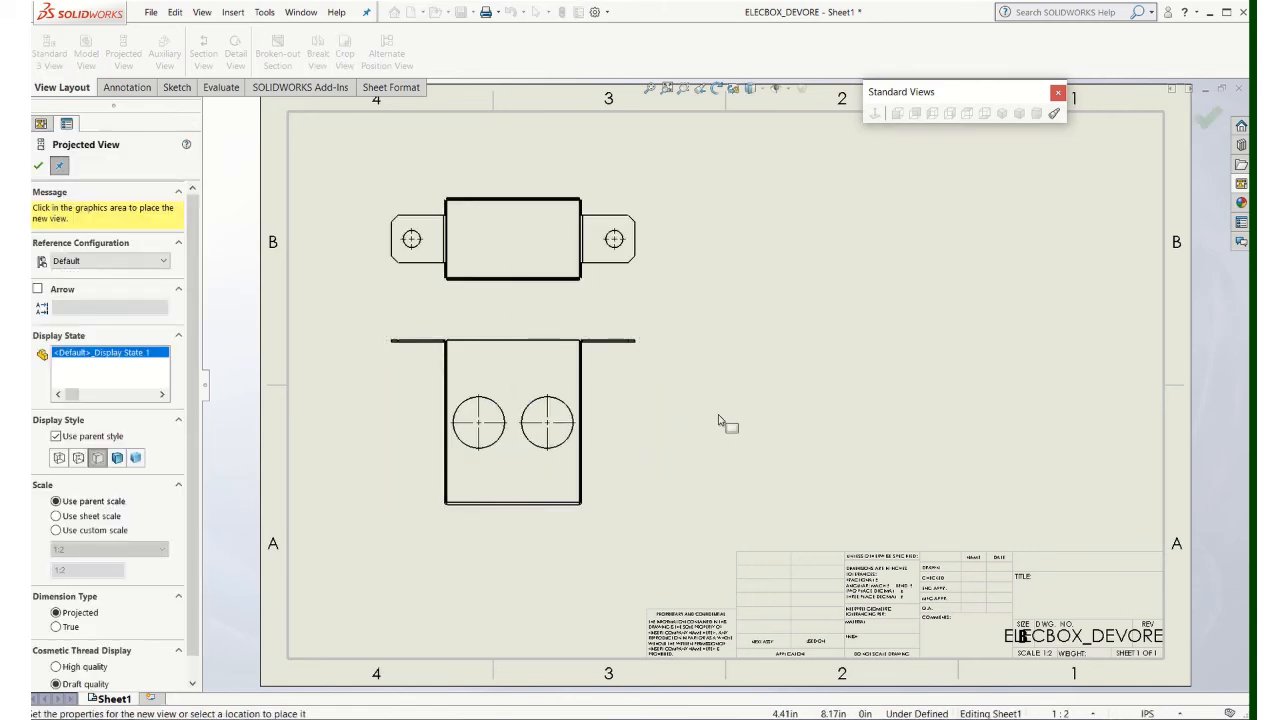
click(750, 432)
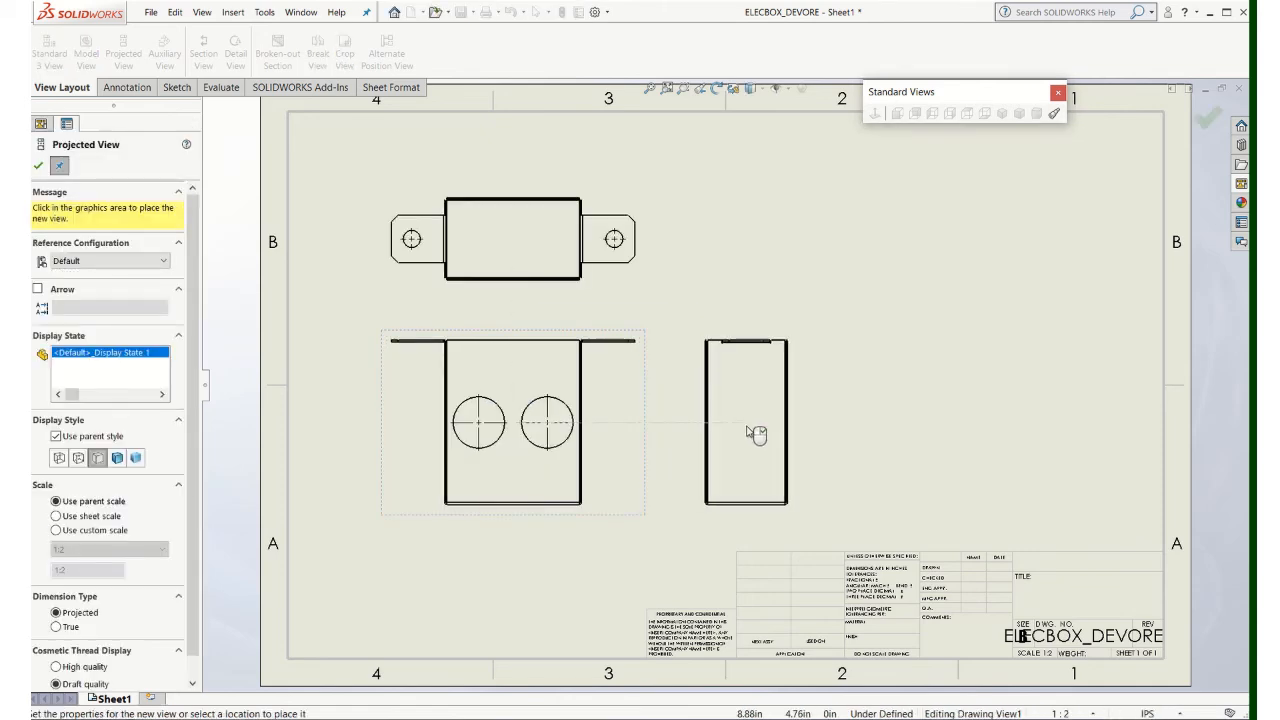
Add a projected isometric view of the box and move it to the upper-right area of the sheet.
click(899, 275)
key(Escape)
mouse_move(829, 296)
mouse_down()
mouse_move(980, 366)
mouse_move(1055, 420)
mouse_up()
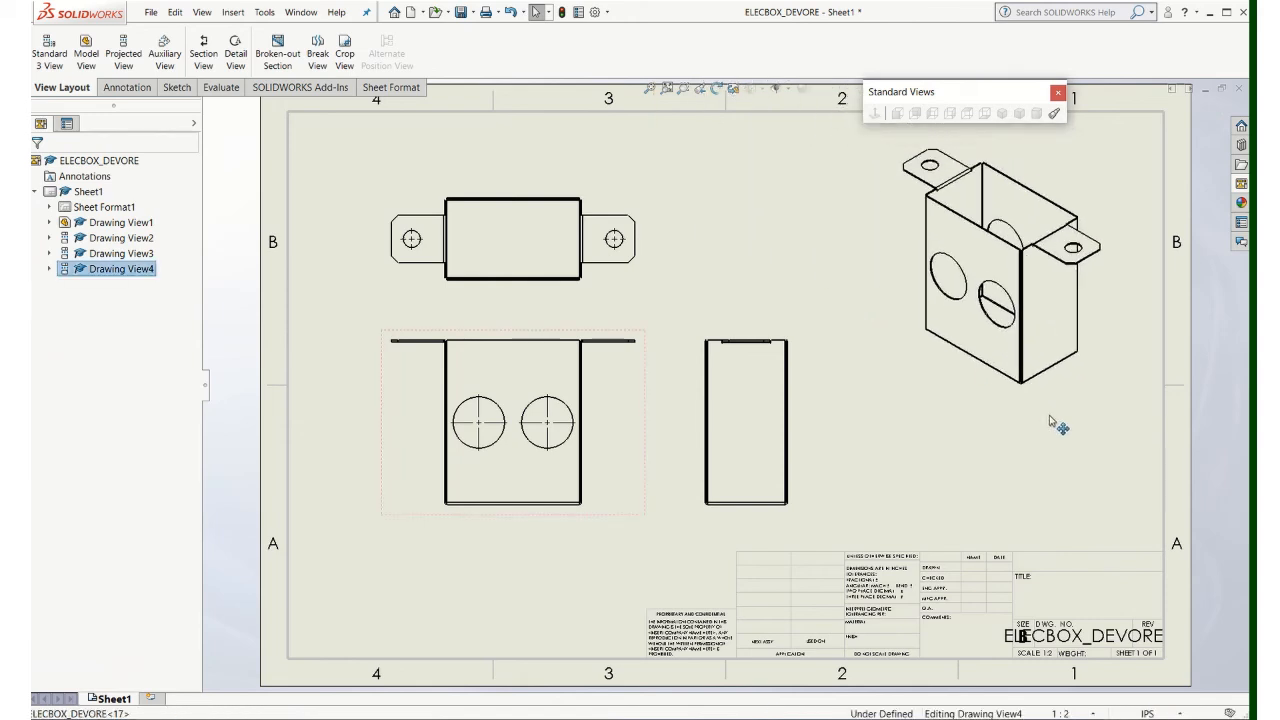
click(531, 574)
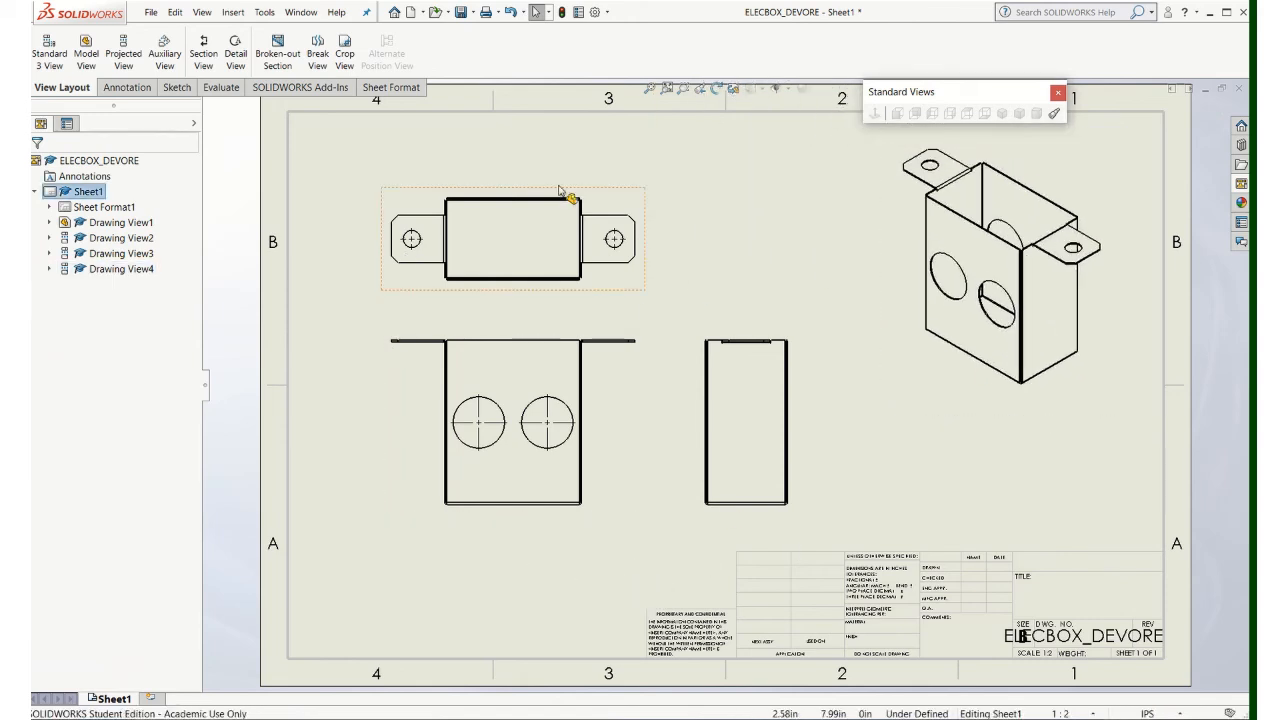
Add the note "MATERIAL: .050 IN. 1018 CRS STEEL" below the view showing the two large holes.
click(114, 87)
click(218, 48)
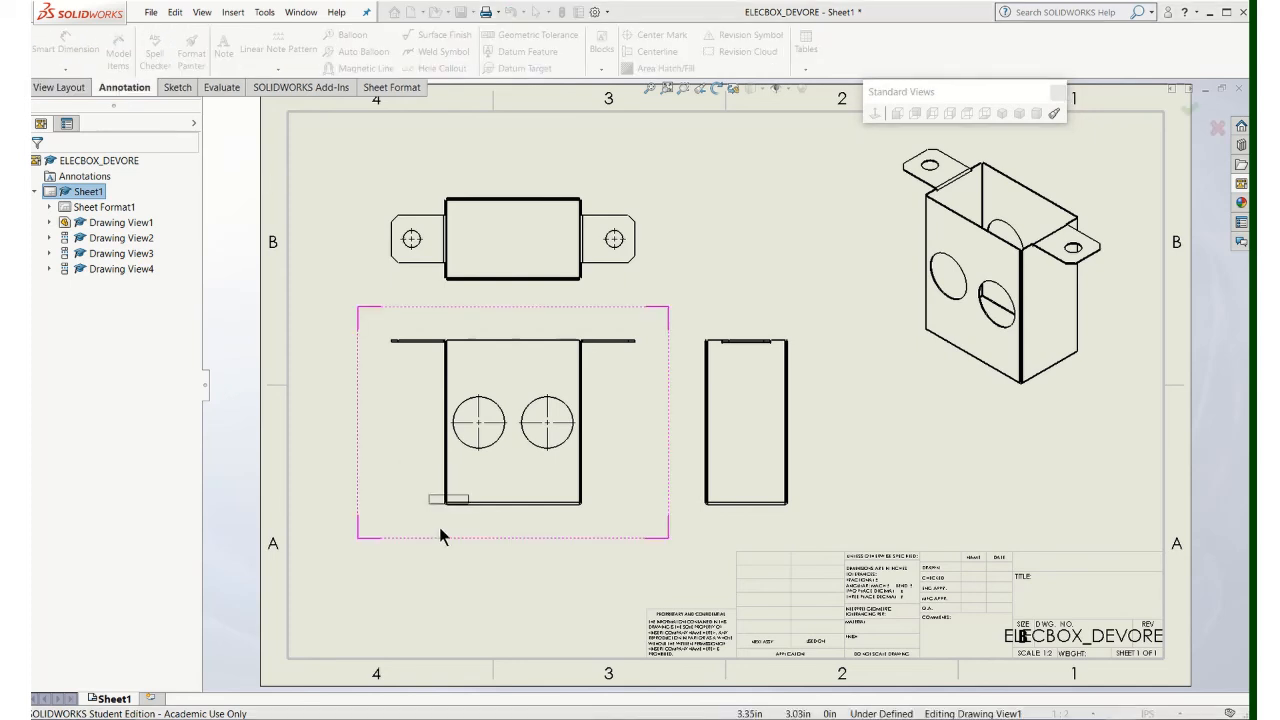
click(421, 560)
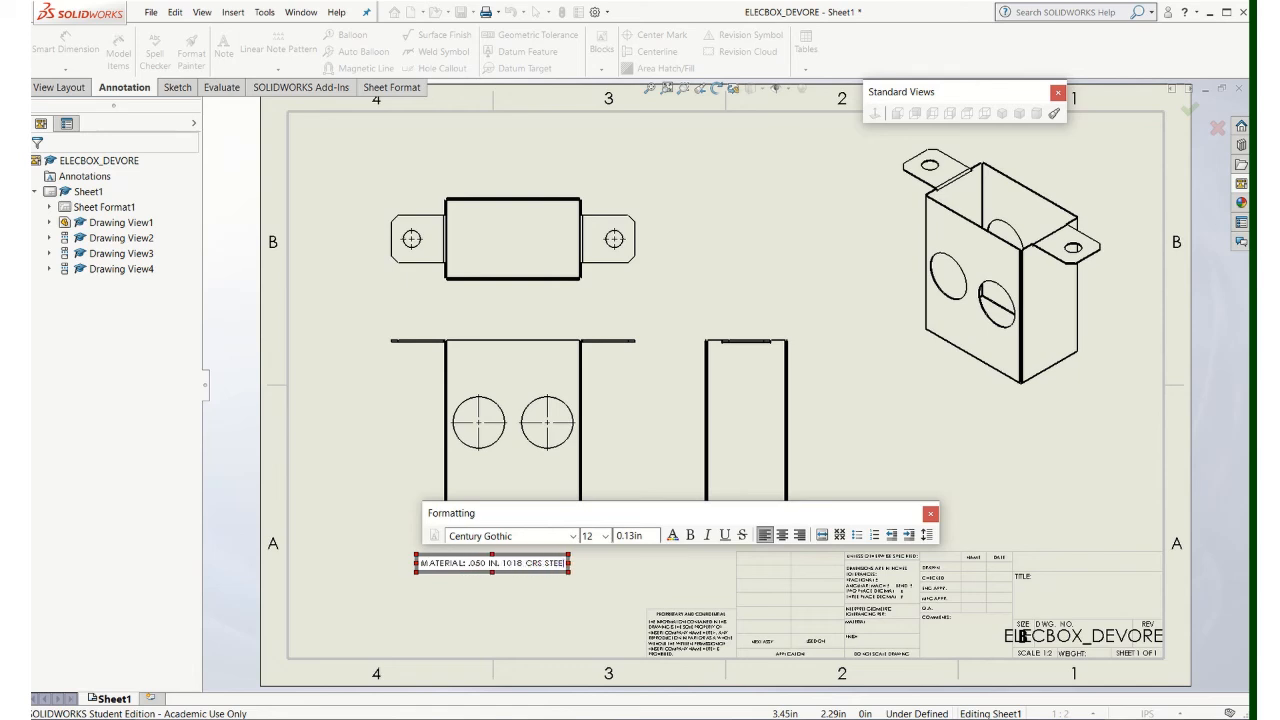
click(930, 514)
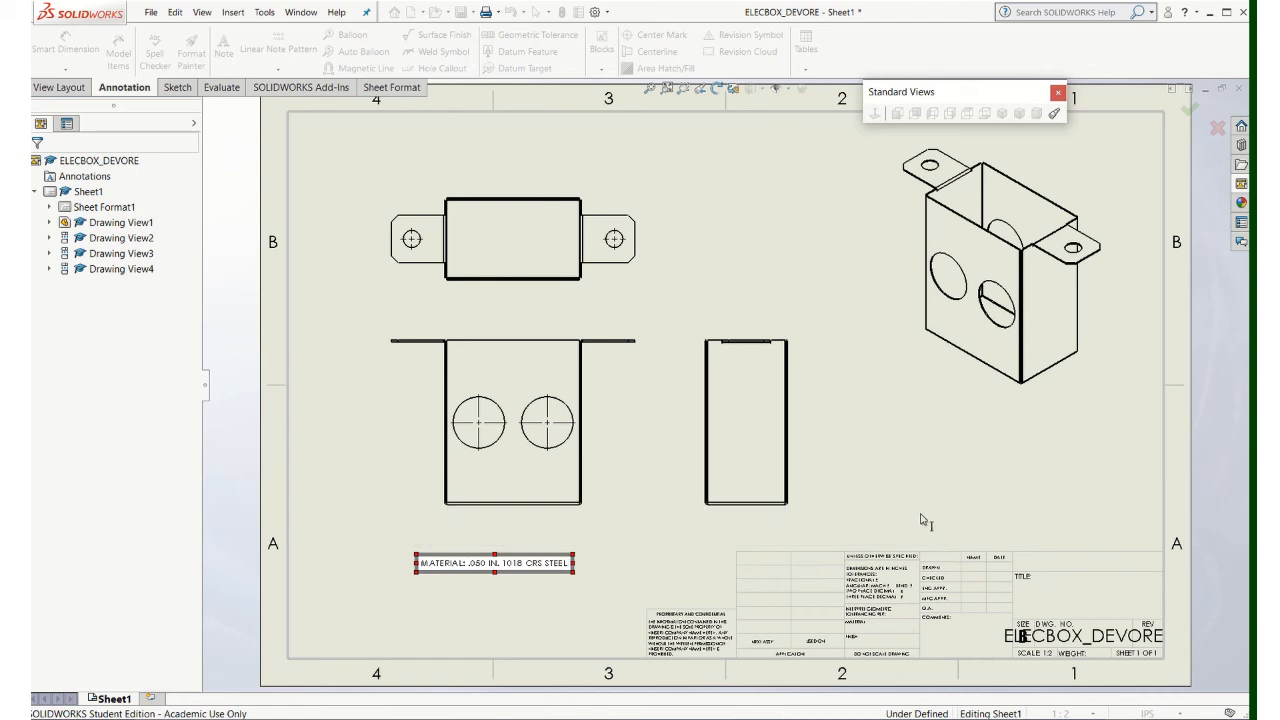
click(836, 409)
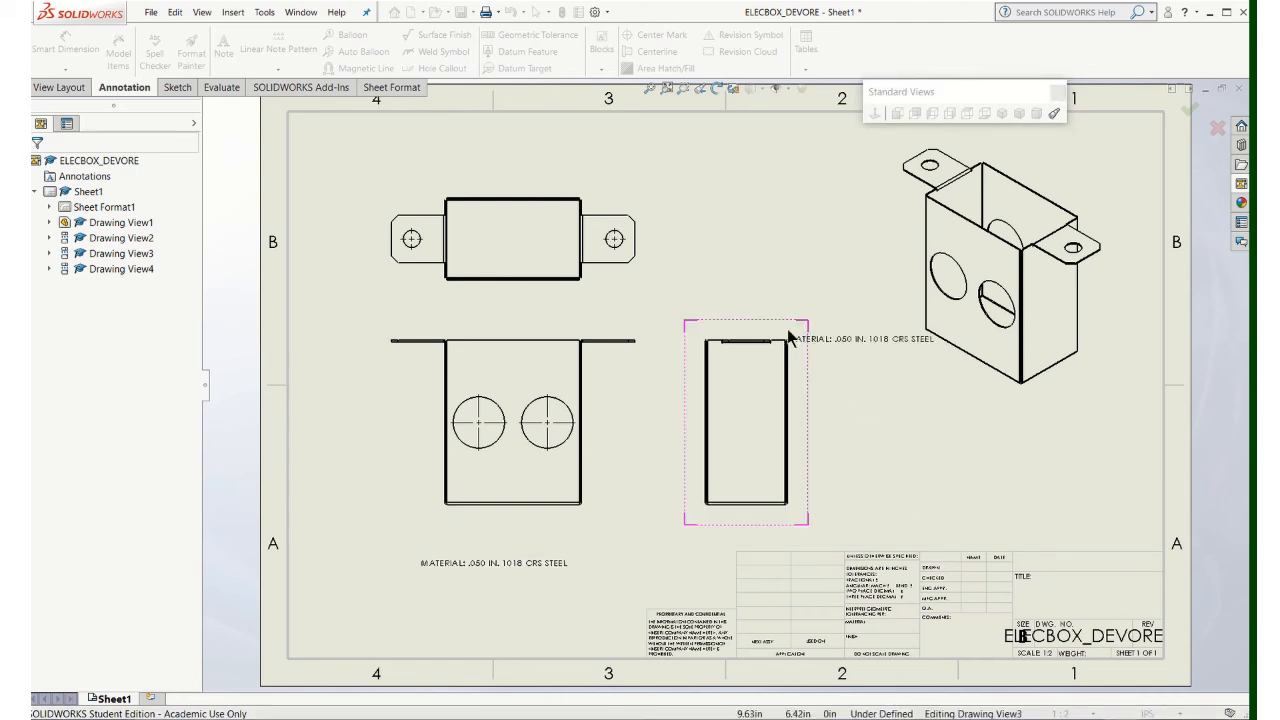
key(Escape)
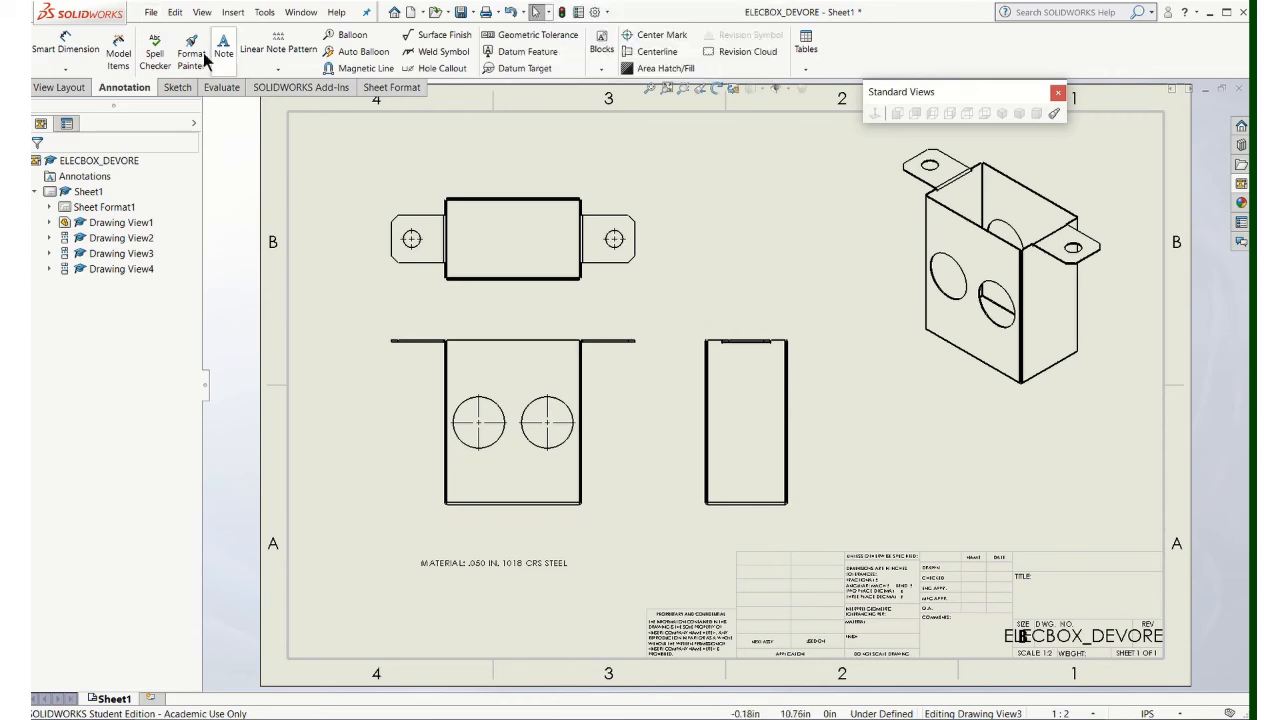
Save the drawing in the Sheet Metal folder under the suggested file name.
click(150, 14)
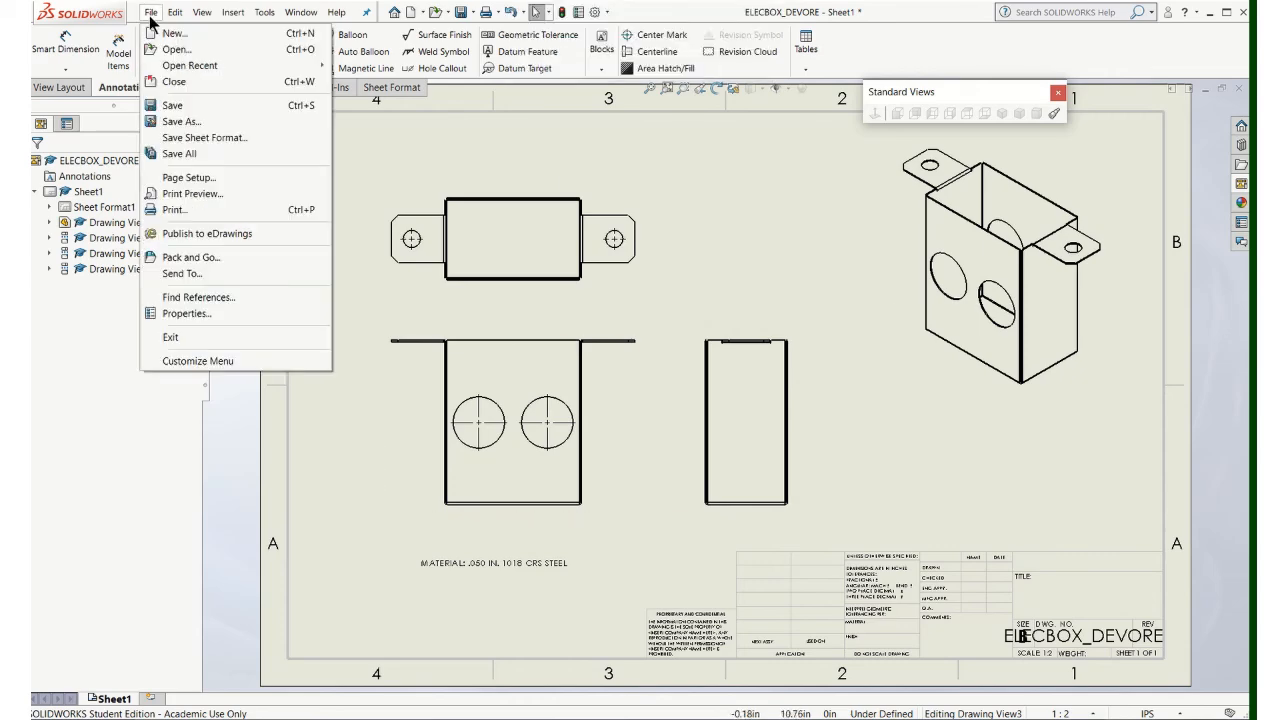
click(178, 108)
click(321, 260)
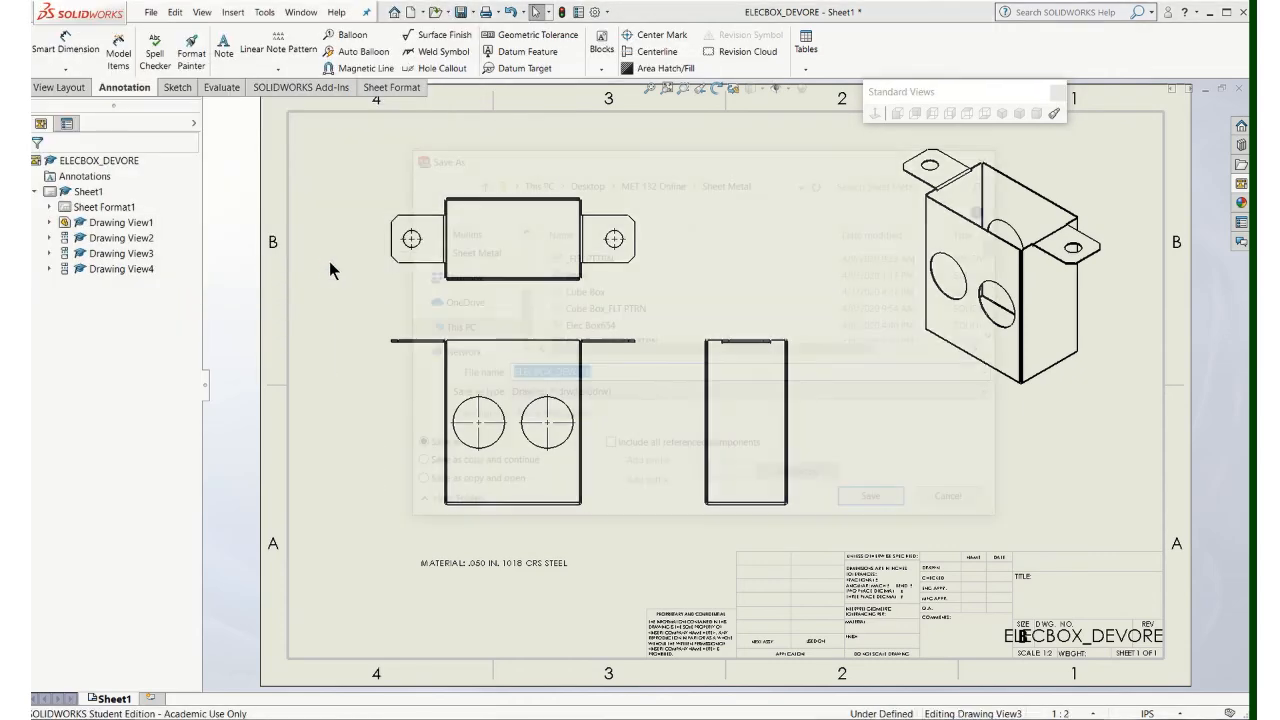
click(878, 503)
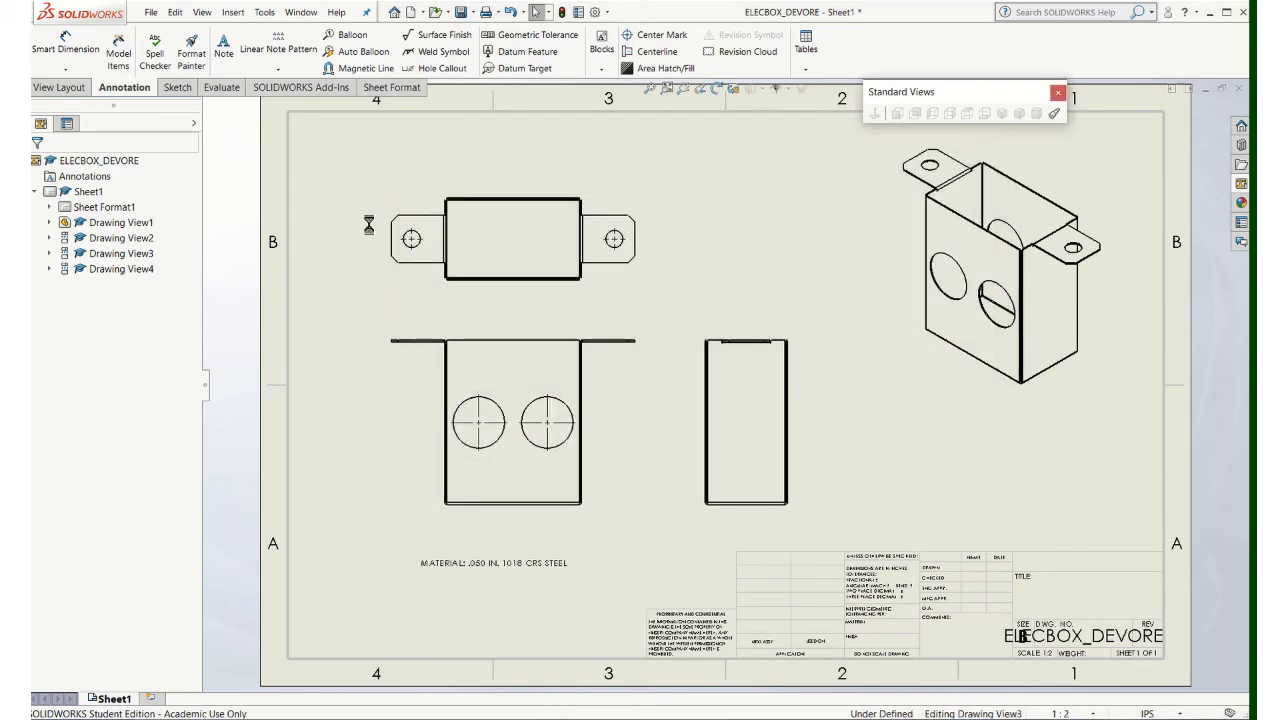
Create another new drawing document with the B-size landscape sheet format.
click(152, 13)
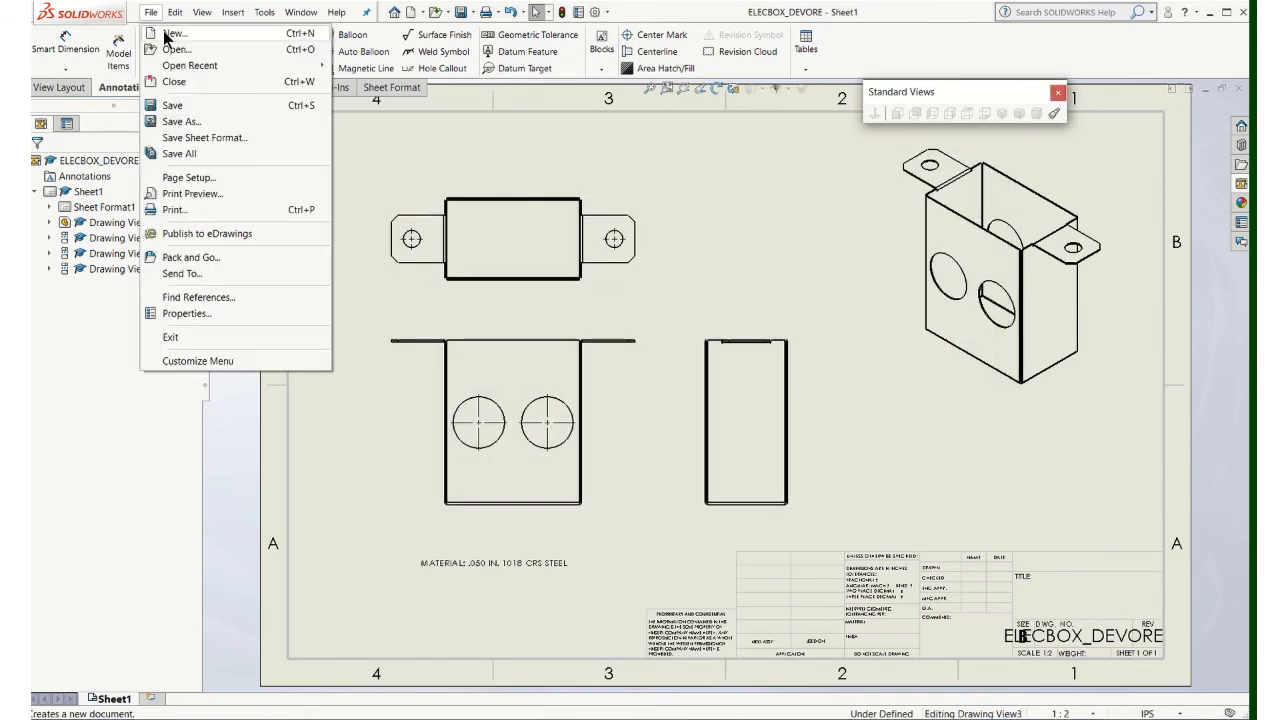
click(166, 33)
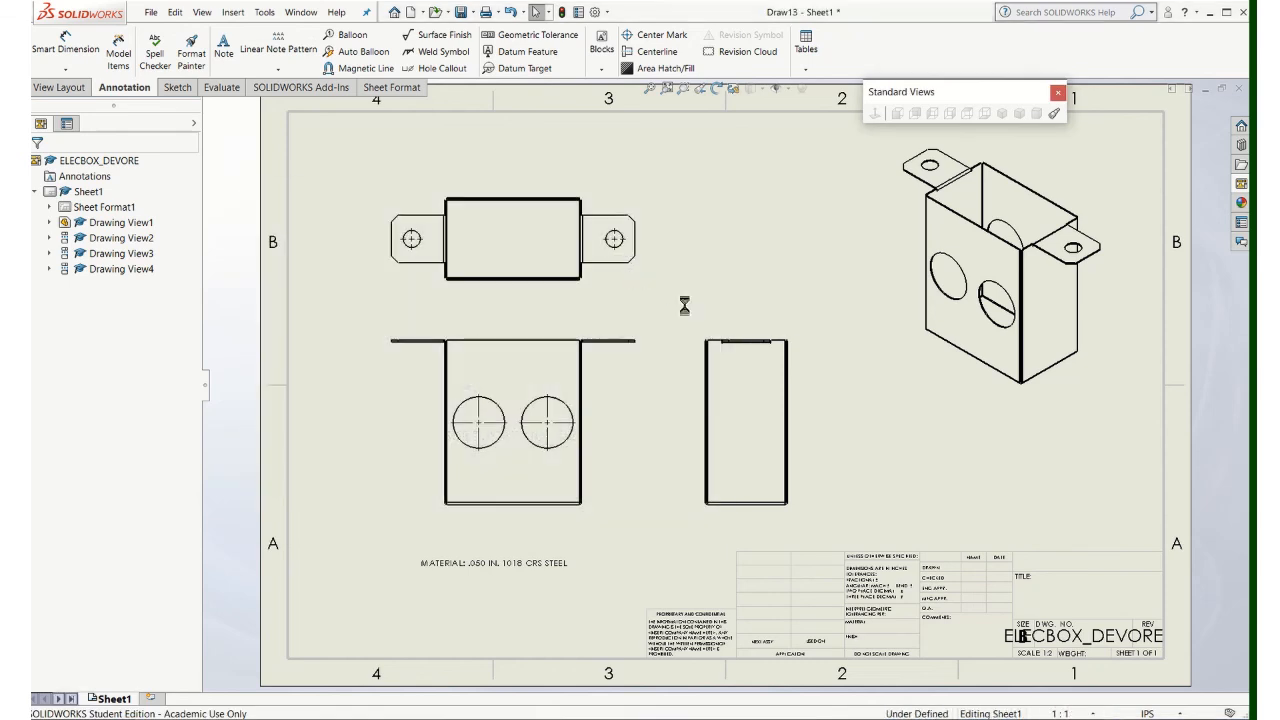
click(668, 469)
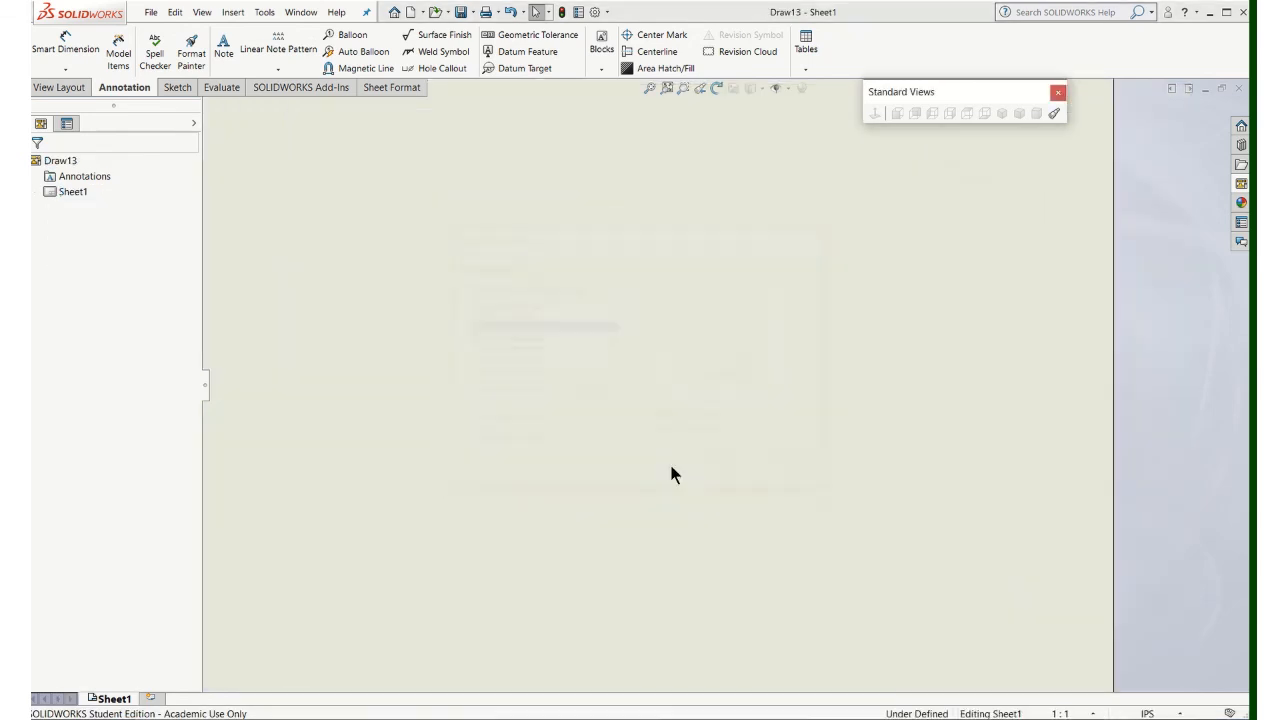
Place the box's flat pattern view on the new sheet without any projected views.
click(1240, 186)
click(1175, 119)
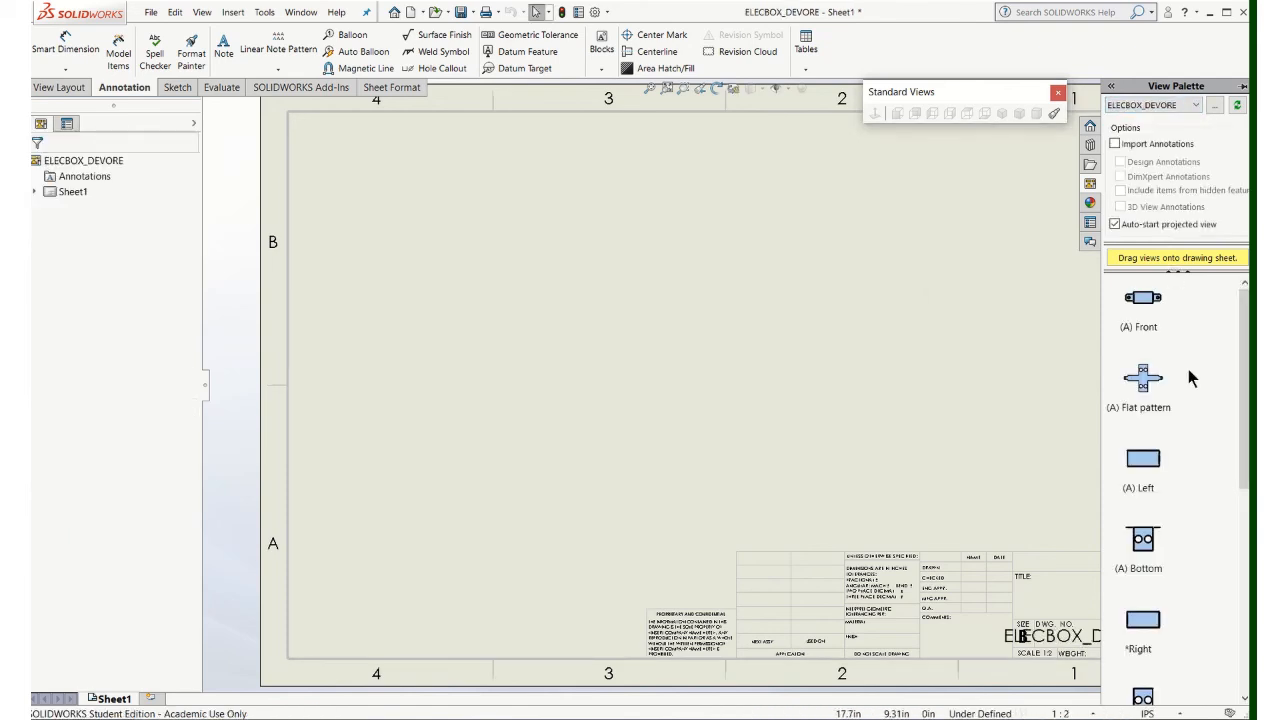
drag(1159, 383, 595, 351)
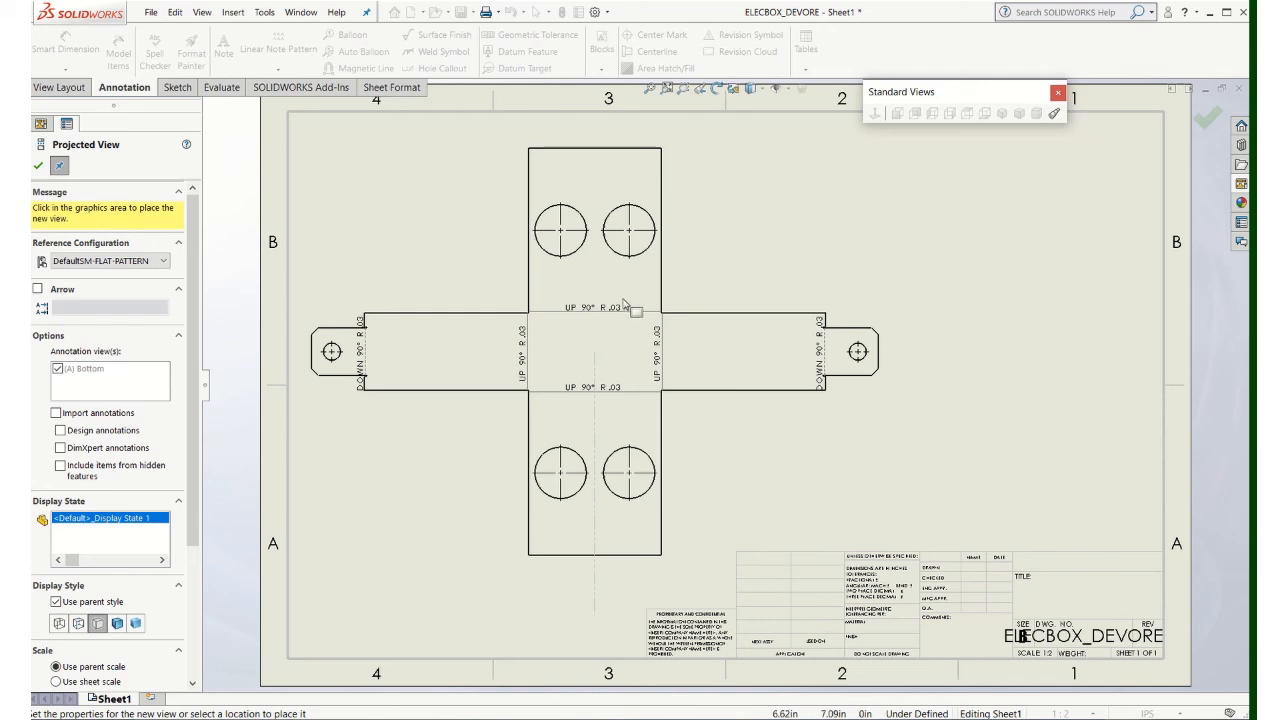
mouse_move(193, 443)
mouse_down()
mouse_move(191, 583)
mouse_move(157, 452)
mouse_move(160, 394)
mouse_move(183, 400)
mouse_move(161, 537)
mouse_move(177, 491)
mouse_up()
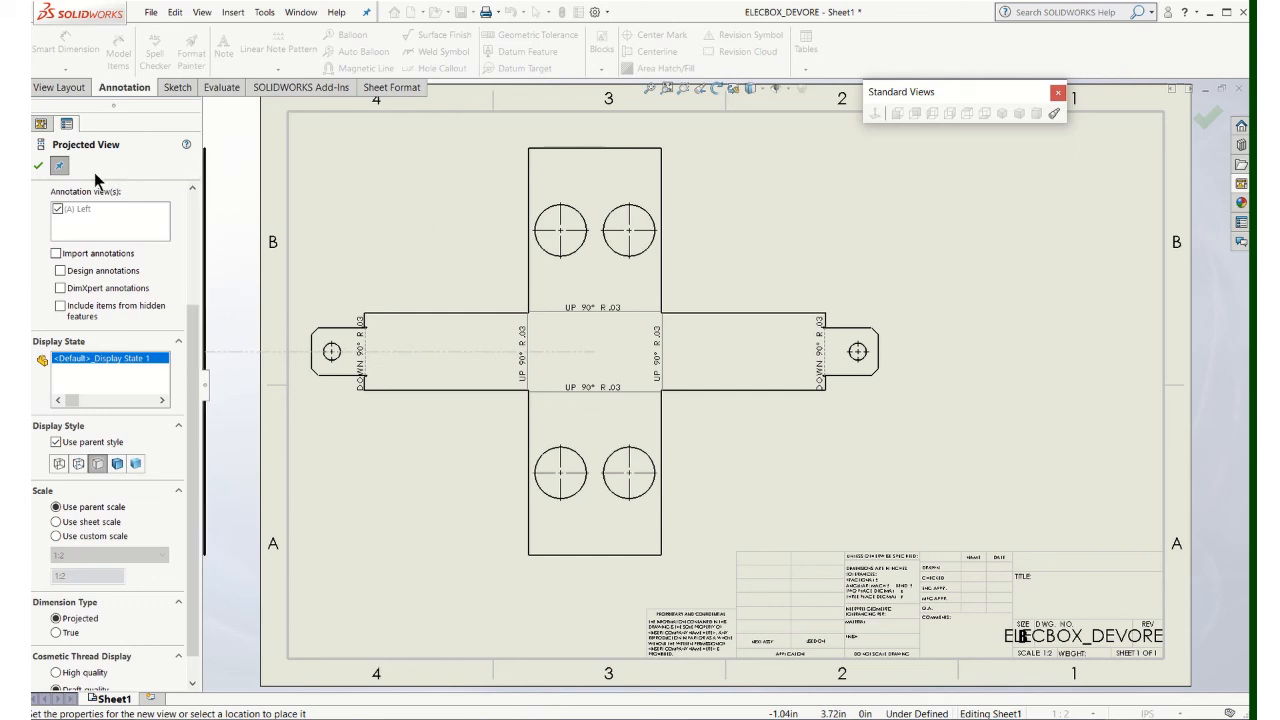
click(38, 166)
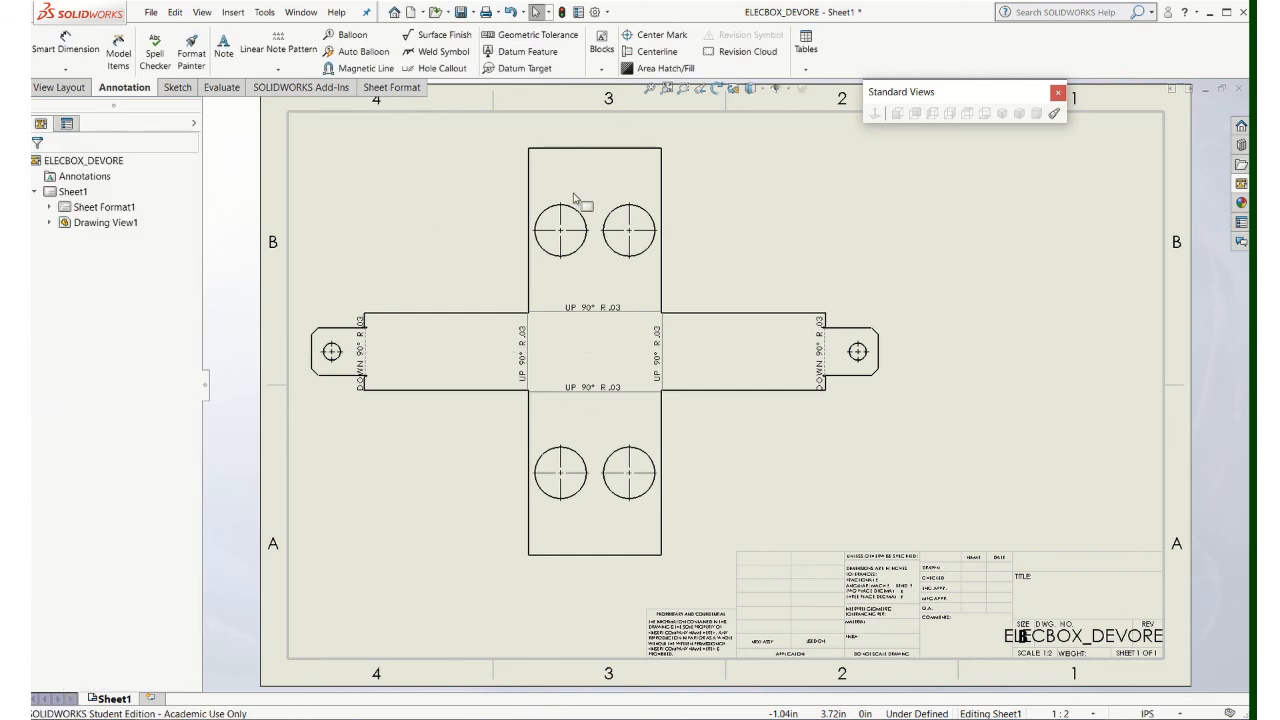
Place the folded box's Current view in the upper-right area of the sheet beside the flat pattern.
click(1243, 186)
scroll(1170, 440, down, 5)
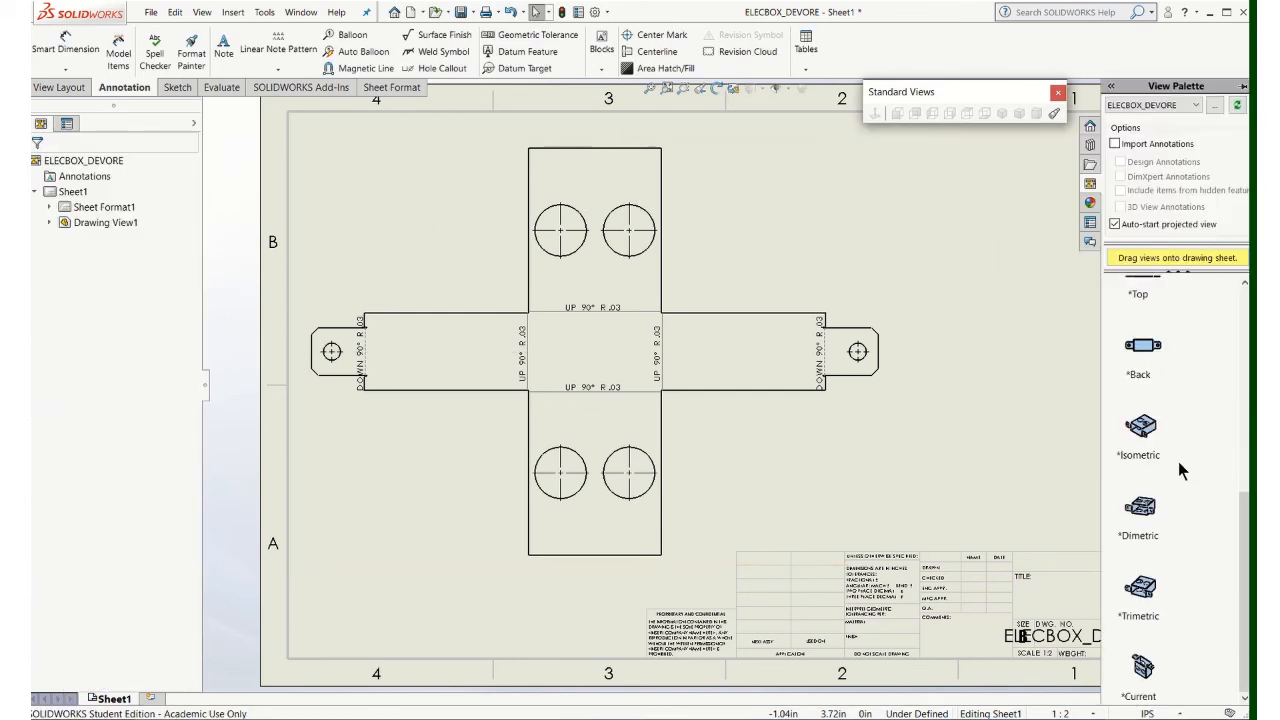
mouse_move(1134, 666)
mouse_down()
mouse_move(1019, 320)
mouse_move(1036, 256)
mouse_up()
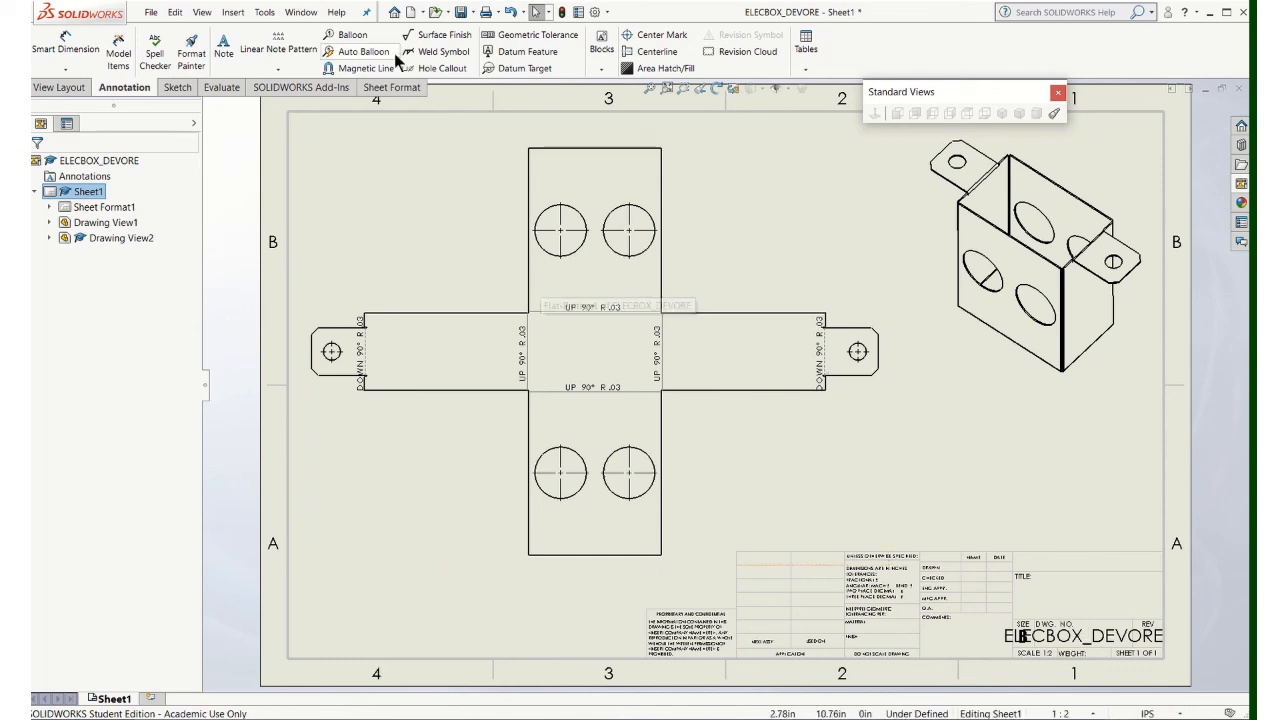
mouse_move(526, 22)
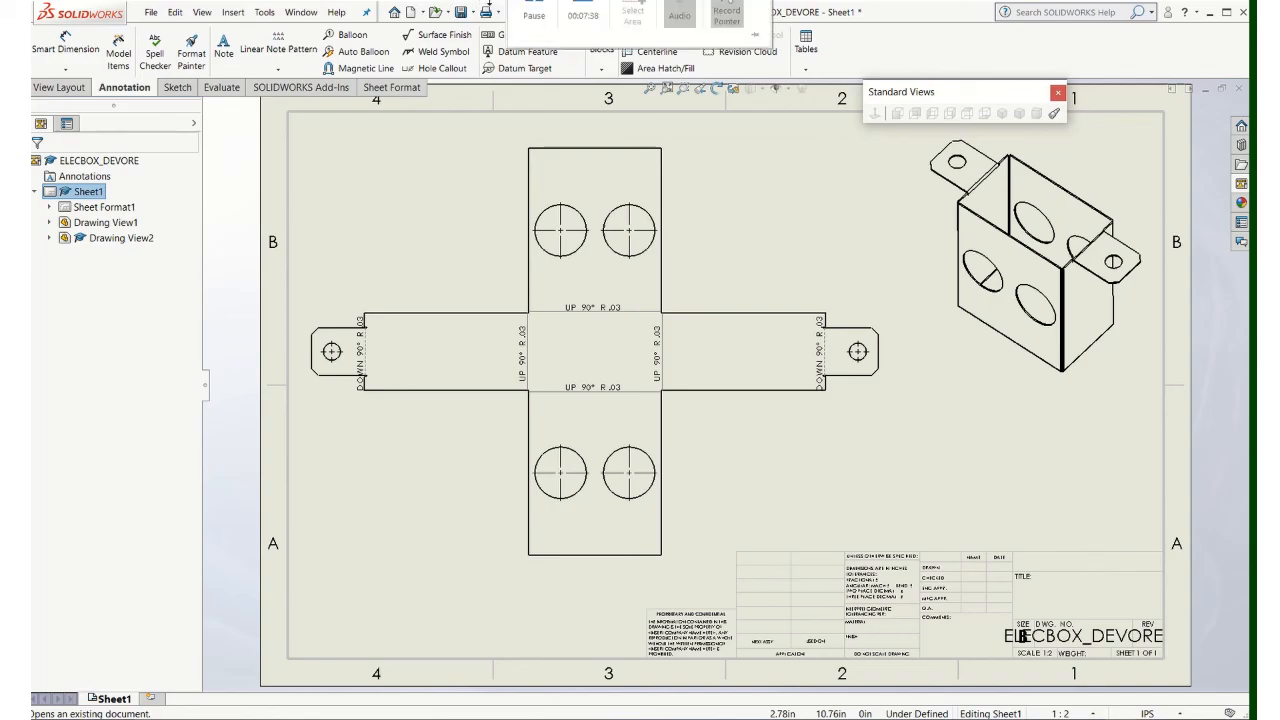